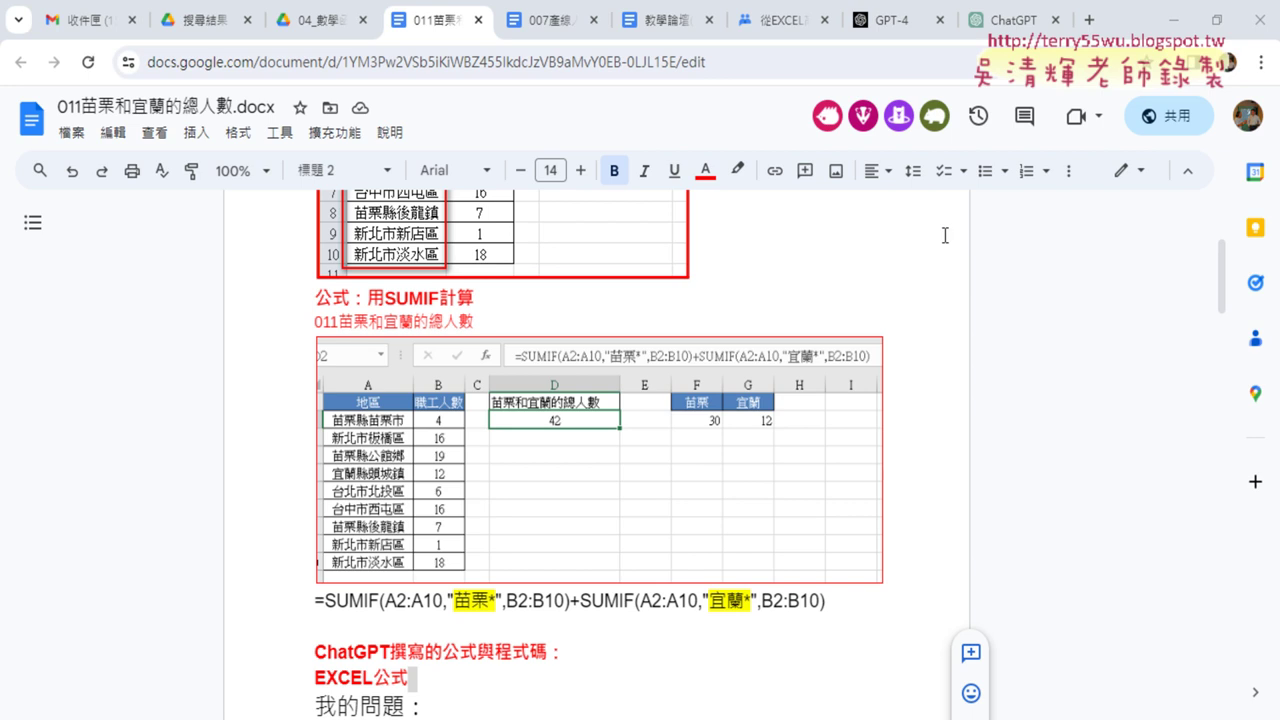
# - Look over the GPT-4 page, selecting 'GPT' in its headline, then return to the SUMIF conversation
pyautogui.click(890, 19)
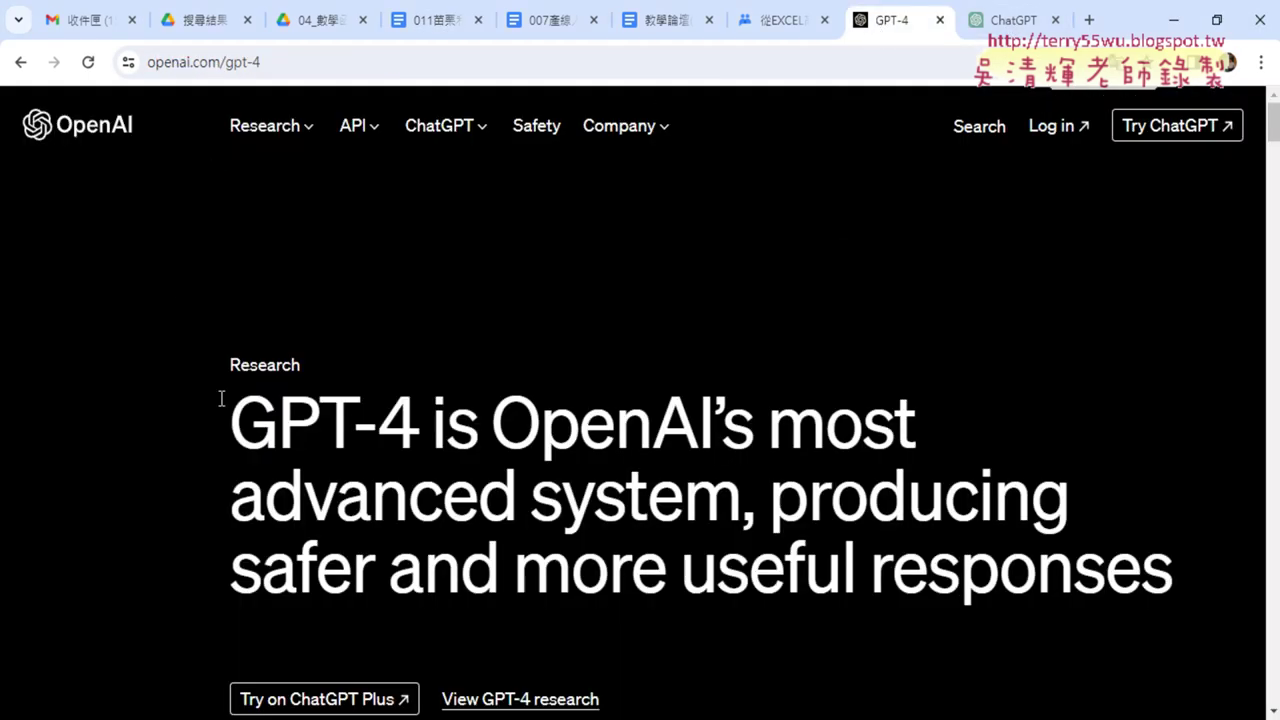
pyautogui.moveTo(231, 420); pyautogui.dragTo(349, 416)
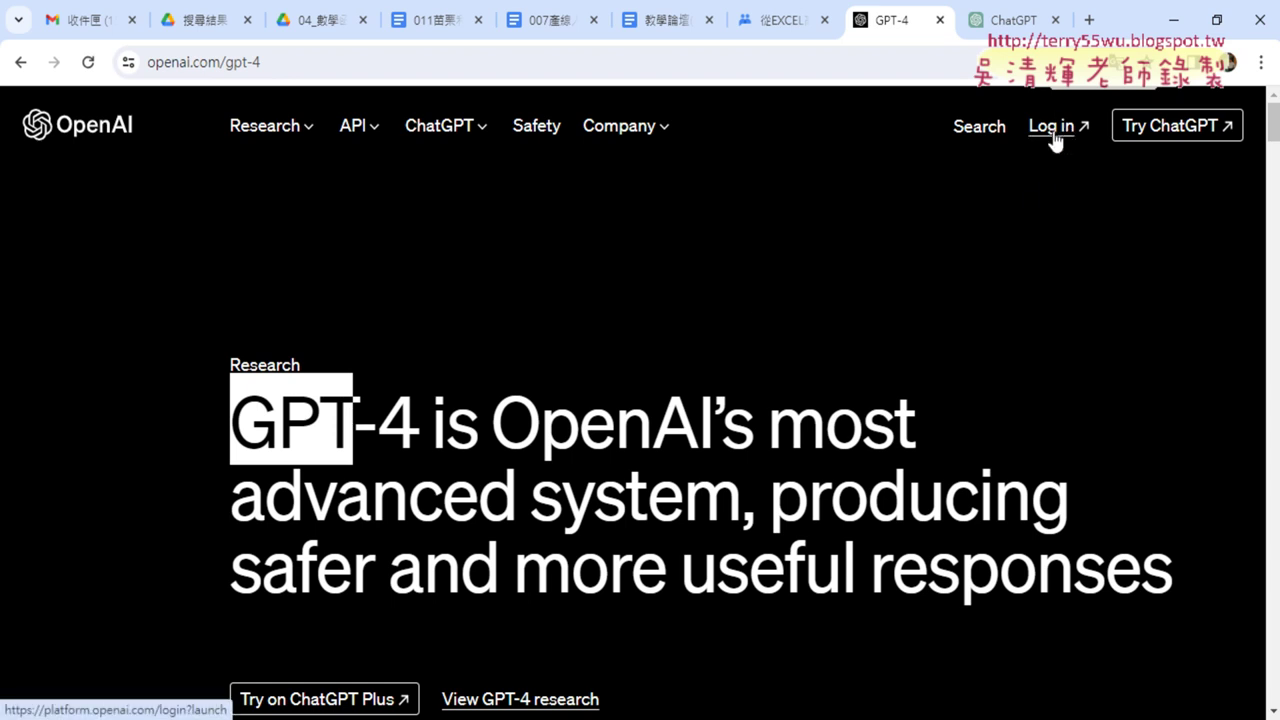
pyautogui.click(1012, 20)
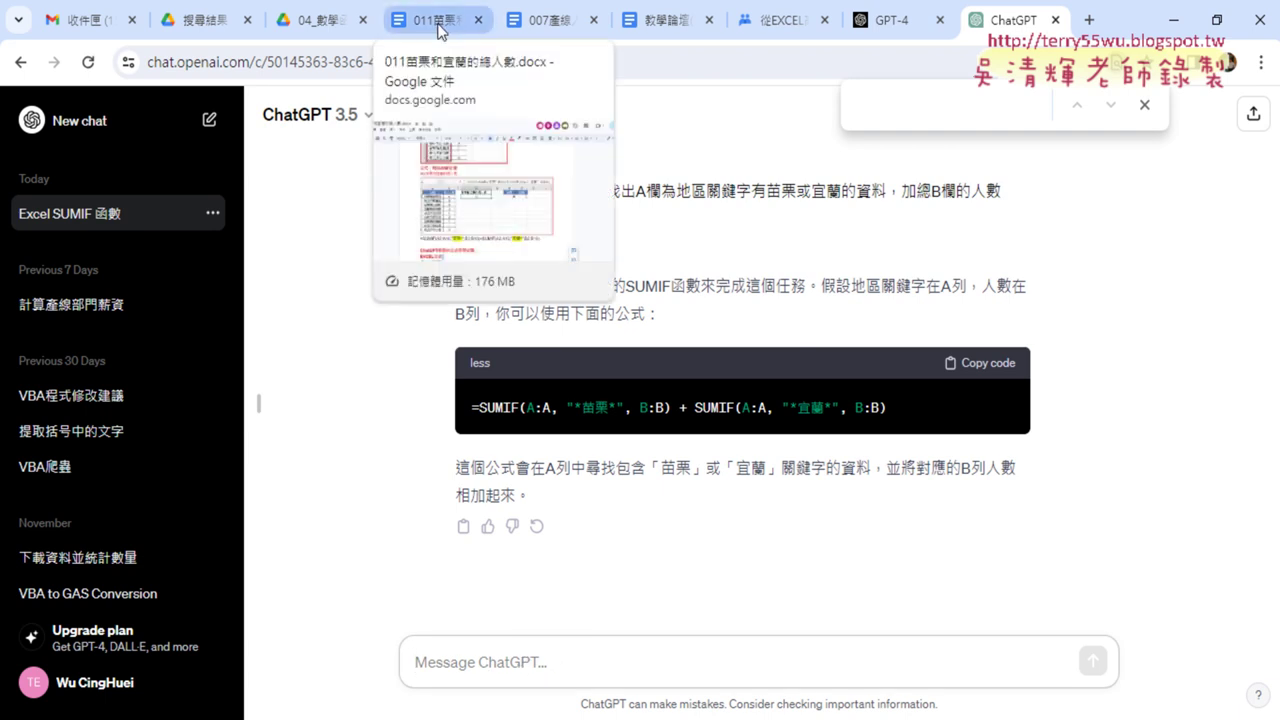
# - Open 011苗栗和宜蘭的總人數.docx from the 04_數學函數 folder and select its question paragraph
pyautogui.click(298, 19)
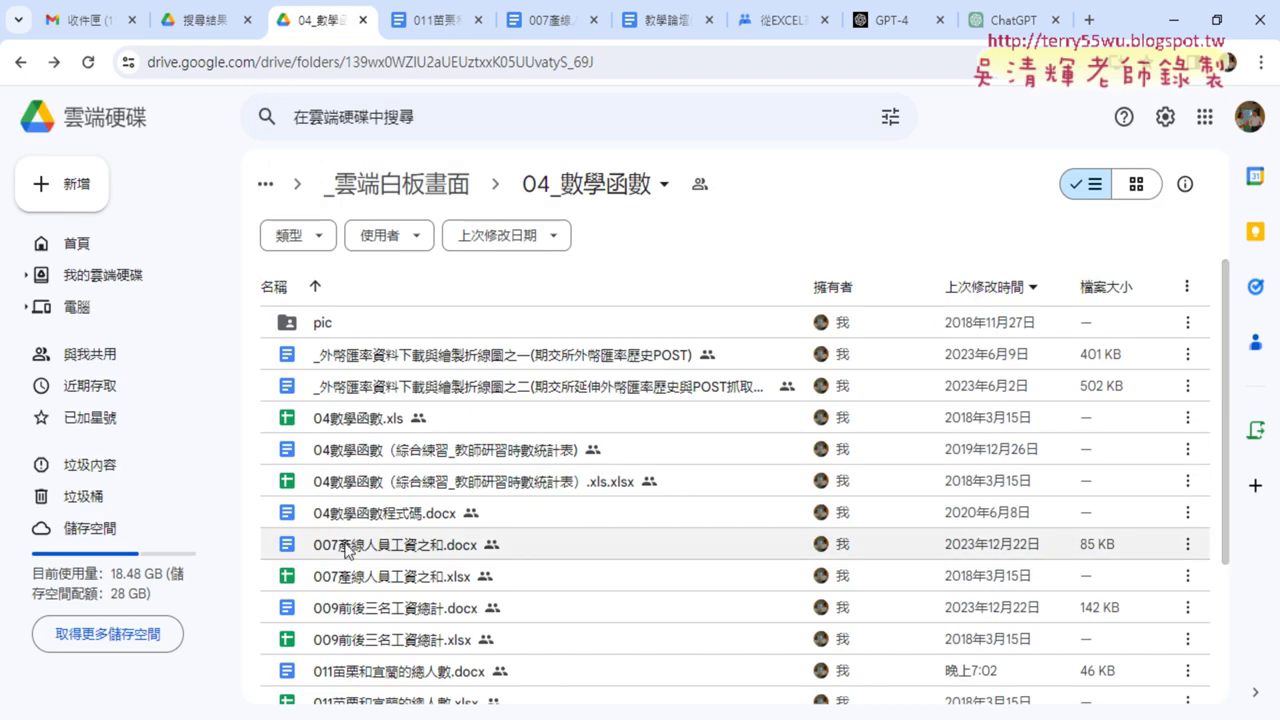
pyautogui.scroll(-2, 375, 545)
pyautogui.click(406, 468)
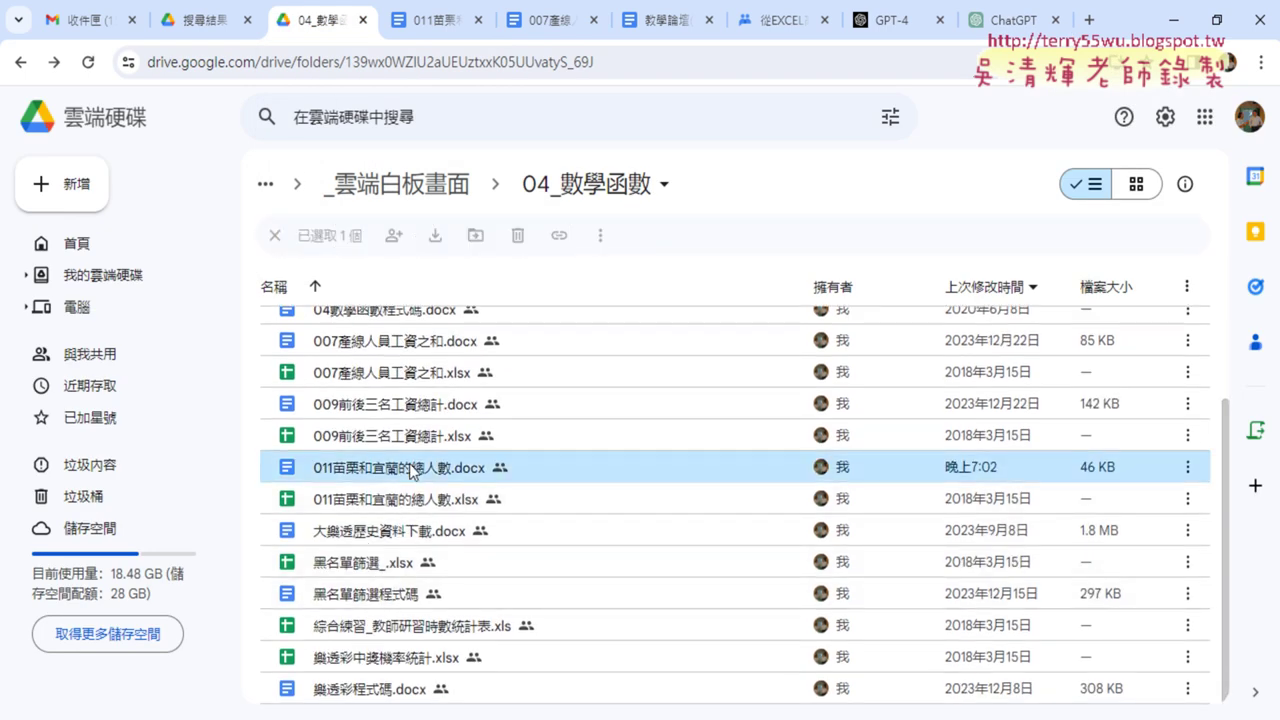
pyautogui.click(436, 19)
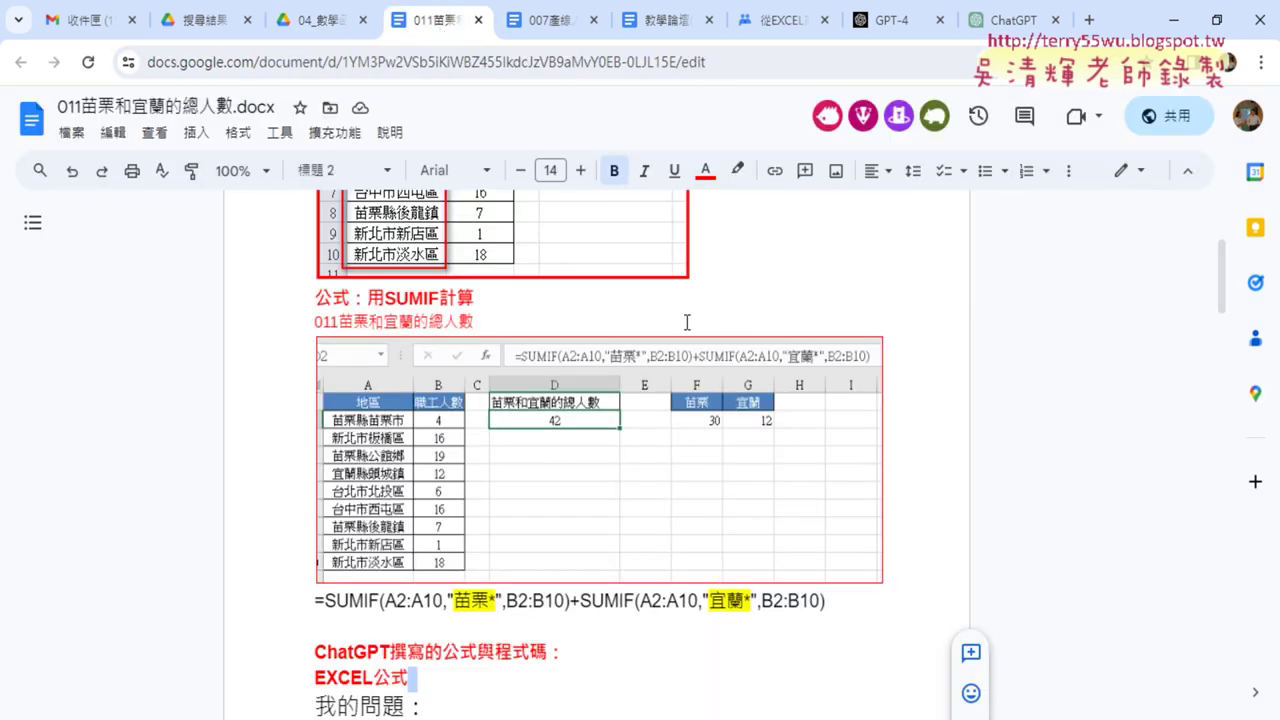
pyautogui.scroll(-2, 732, 336)
pyautogui.scroll(-2, 732, 336)
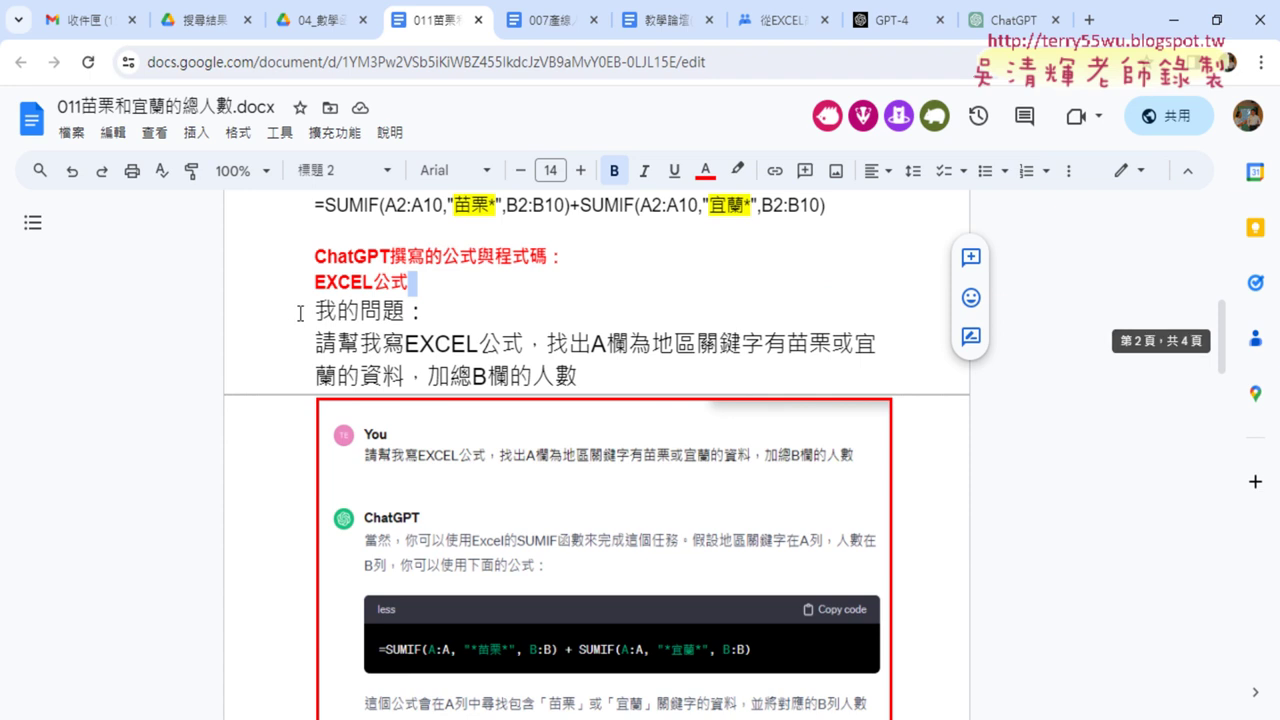
pyautogui.click(536, 373)
pyautogui.tripleClick(289, 346)
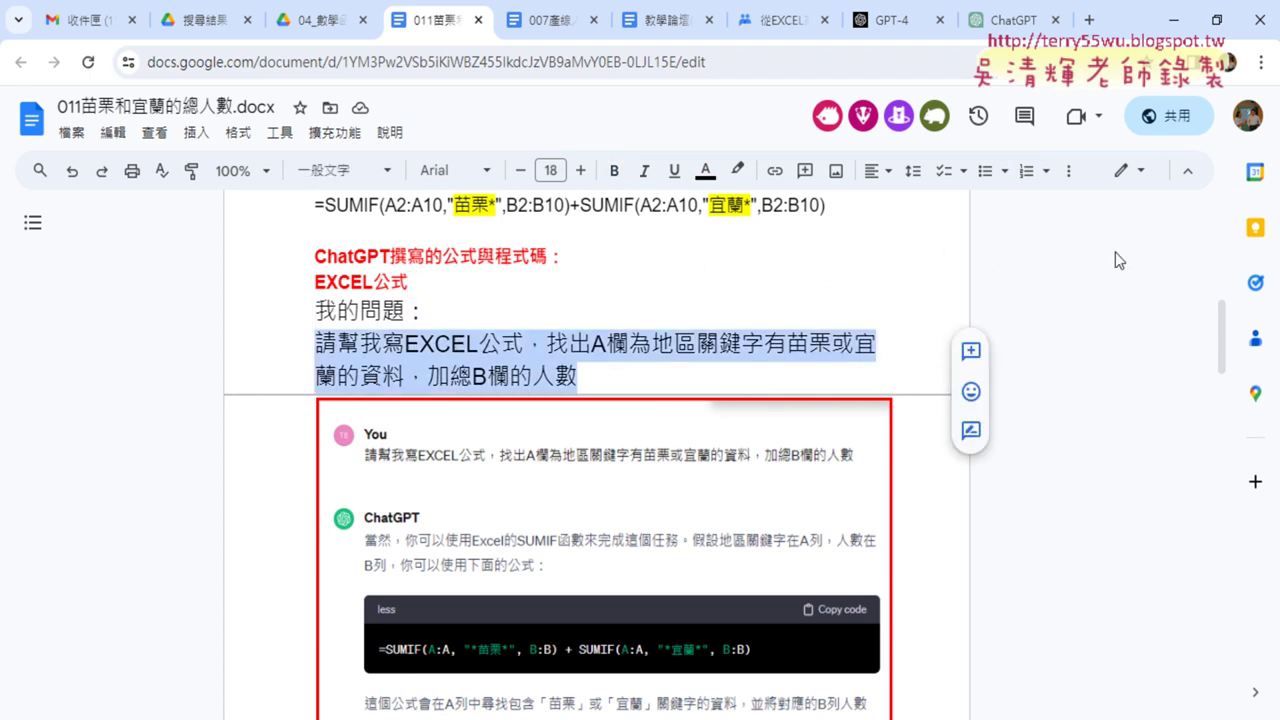
# - Review the question and SUMIF reply in ChatGPT, then close the find-in-page bar
pyautogui.click(1012, 22)
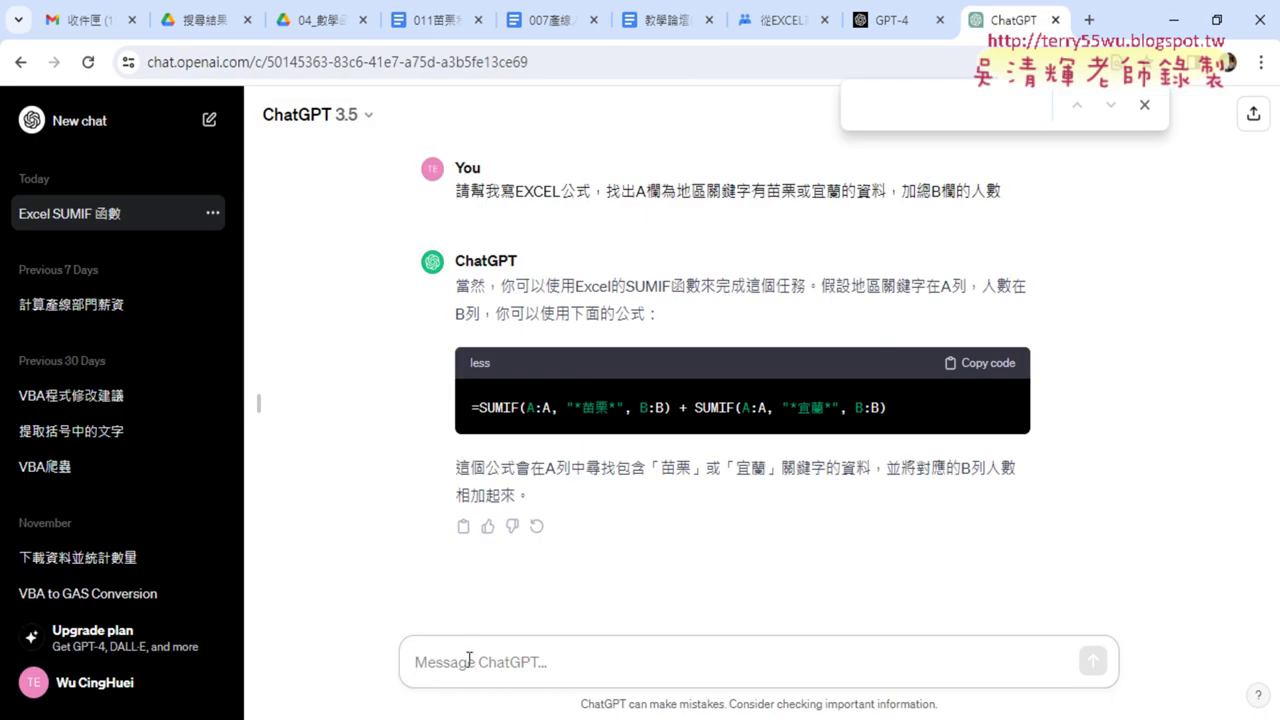
pyautogui.moveTo(456, 195); pyautogui.dragTo(1030, 203)
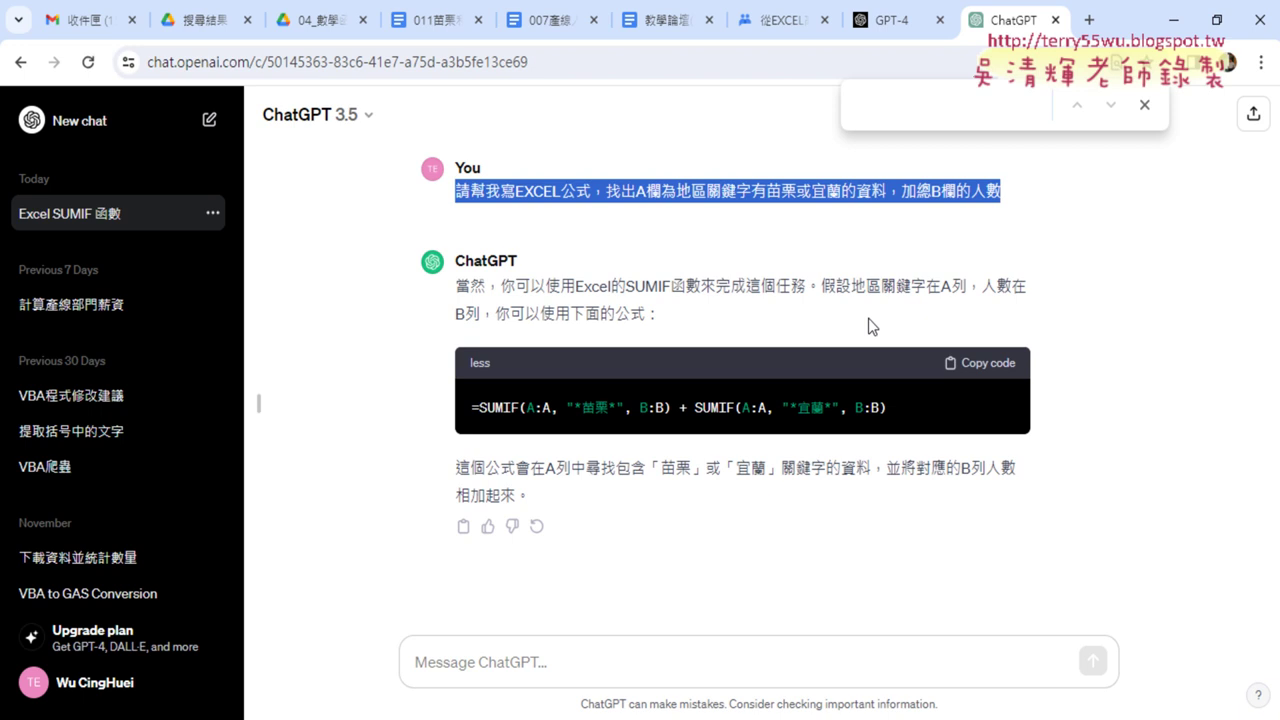
pyautogui.moveTo(660, 316); pyautogui.dragTo(450, 287)
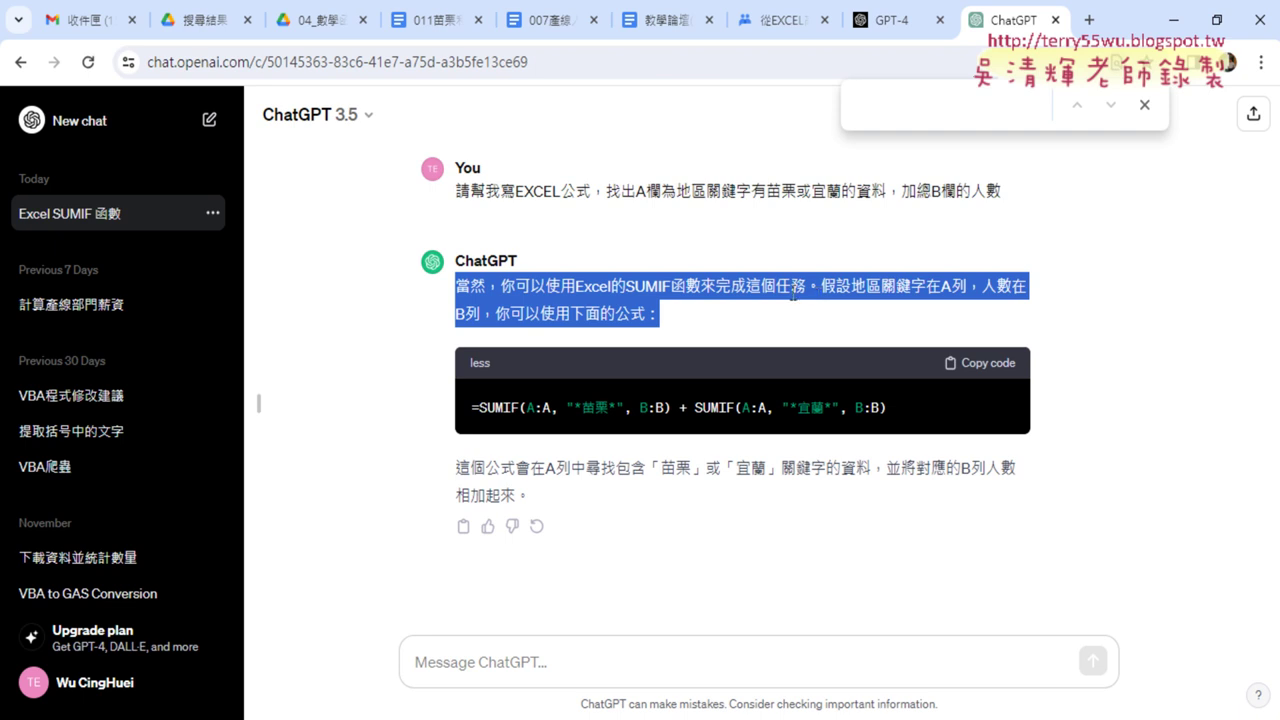
pyautogui.click(642, 226)
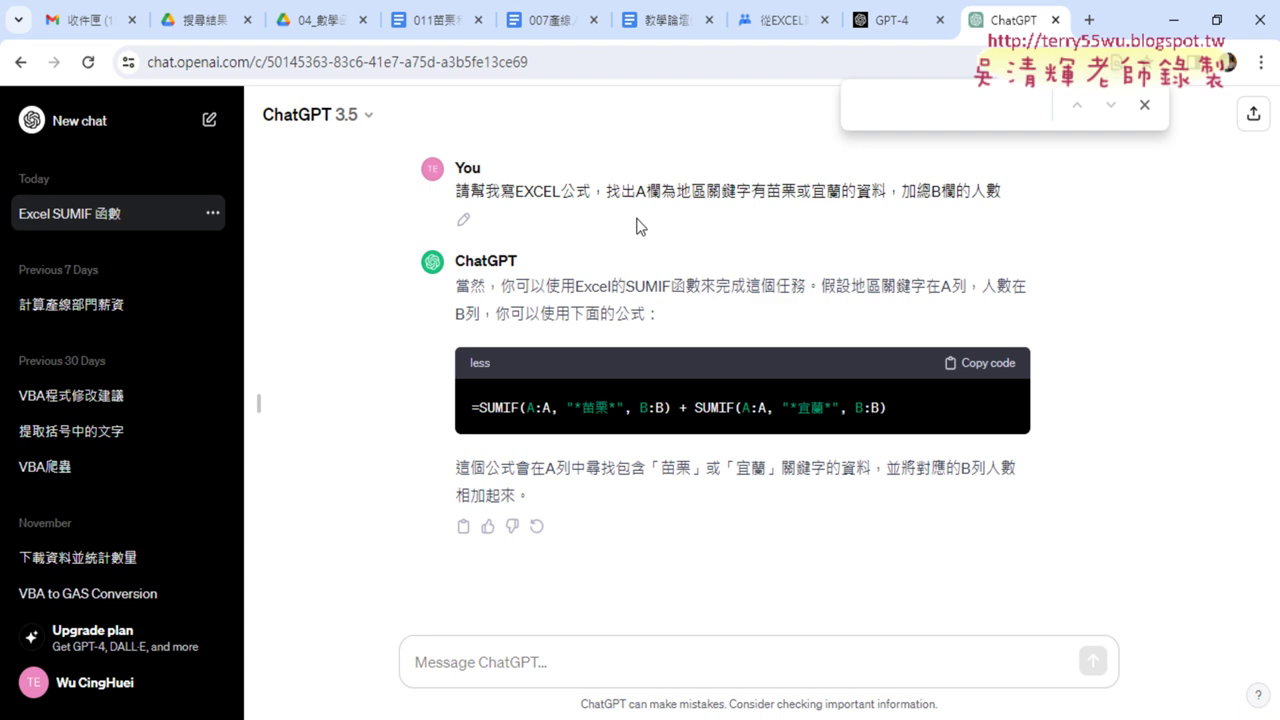
pyautogui.click(1143, 106)
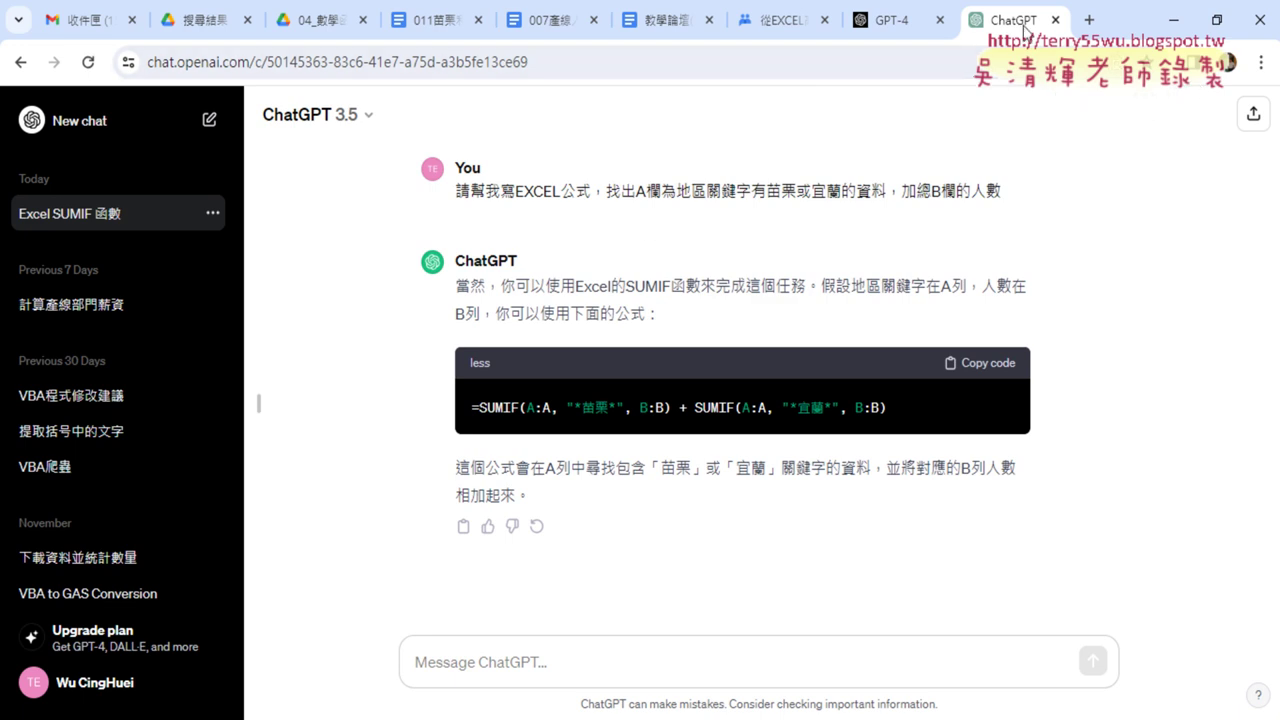
# - Search 'BARD' in a new tab and open the Google Bard result
pyautogui.click(1088, 28)
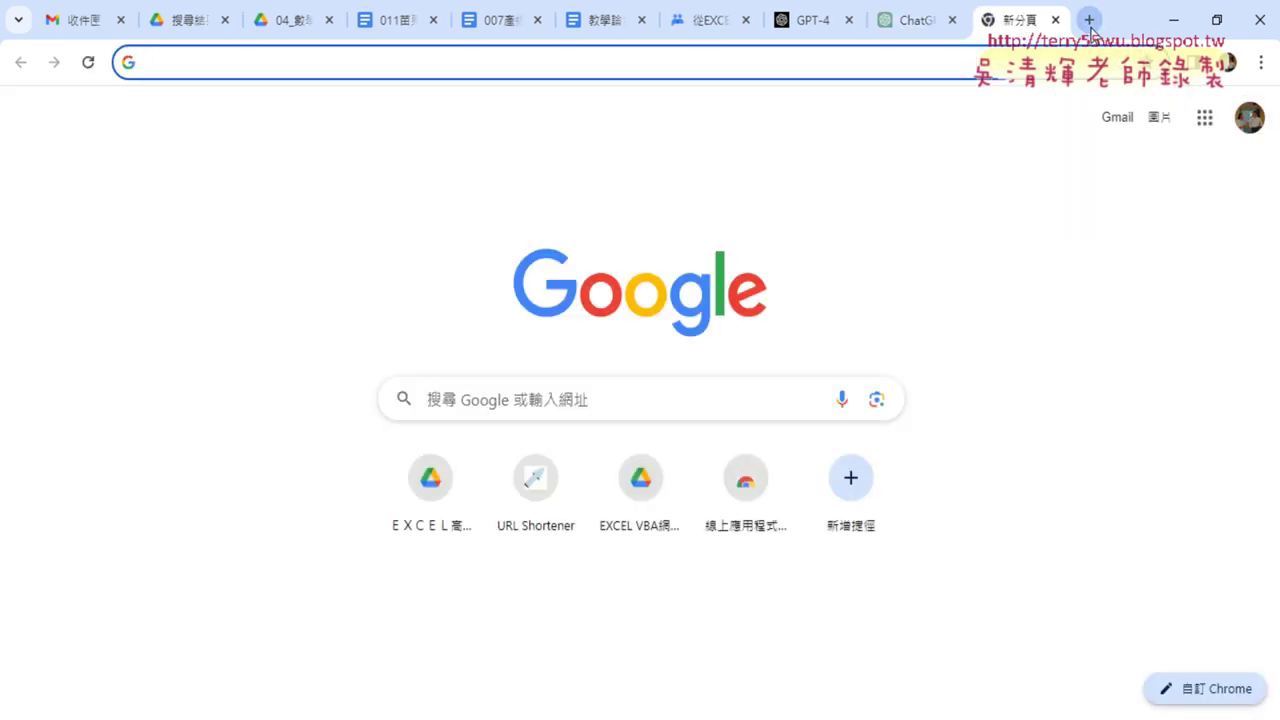
pyautogui.write('BAR')
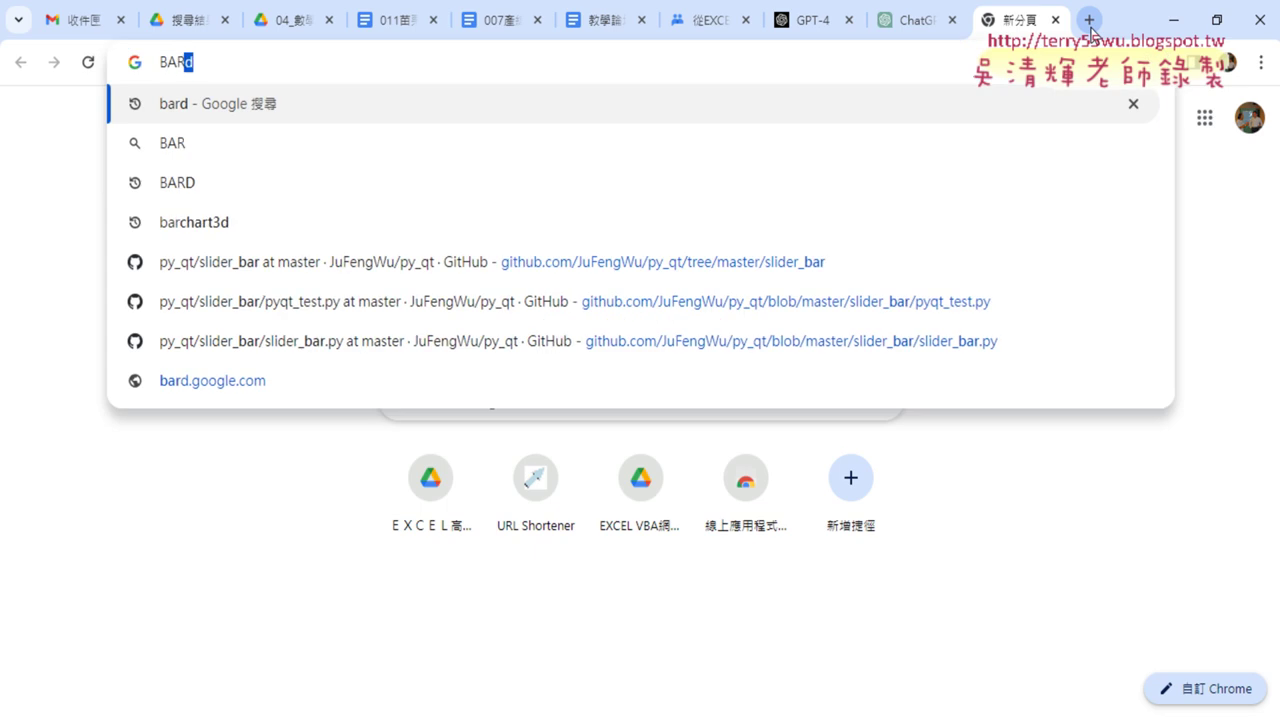
pyautogui.write('D')
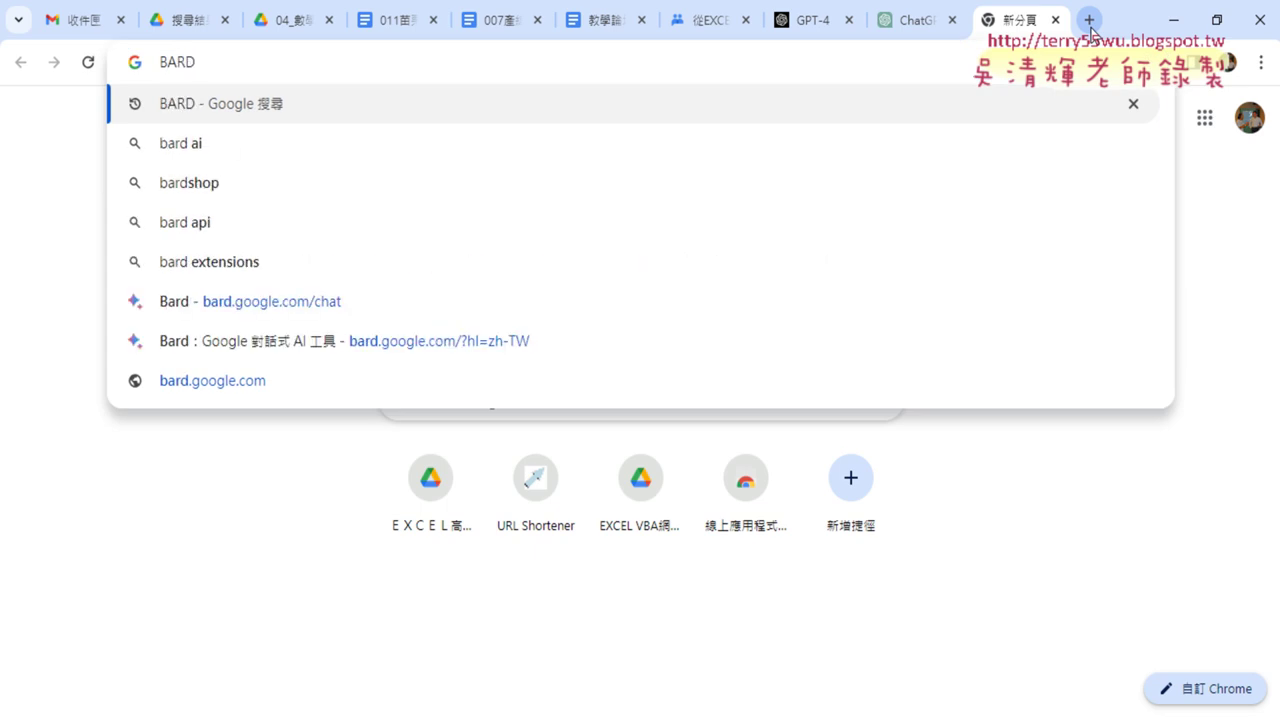
pyautogui.press('Return')
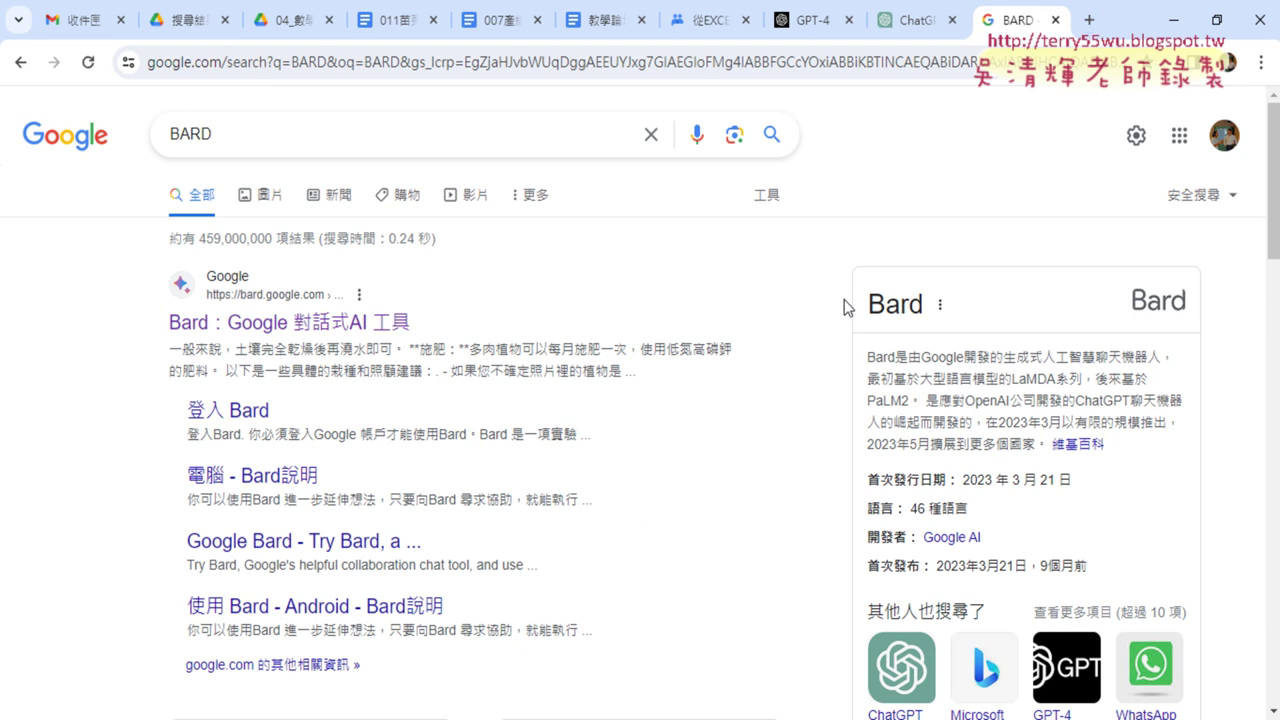
pyautogui.click(368, 321)
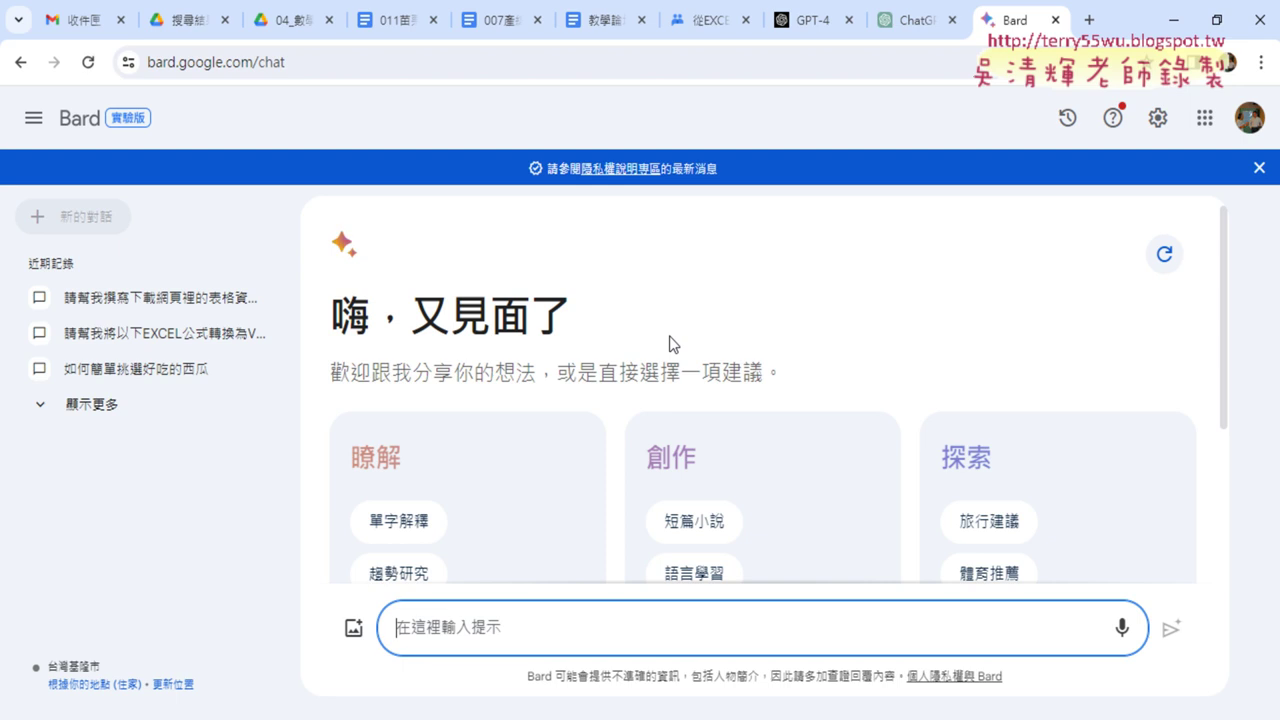
# - Copy the Excel formula question from the ChatGPT conversation
pyautogui.click(899, 22)
pyautogui.moveTo(1001, 190); pyautogui.dragTo(455, 190)
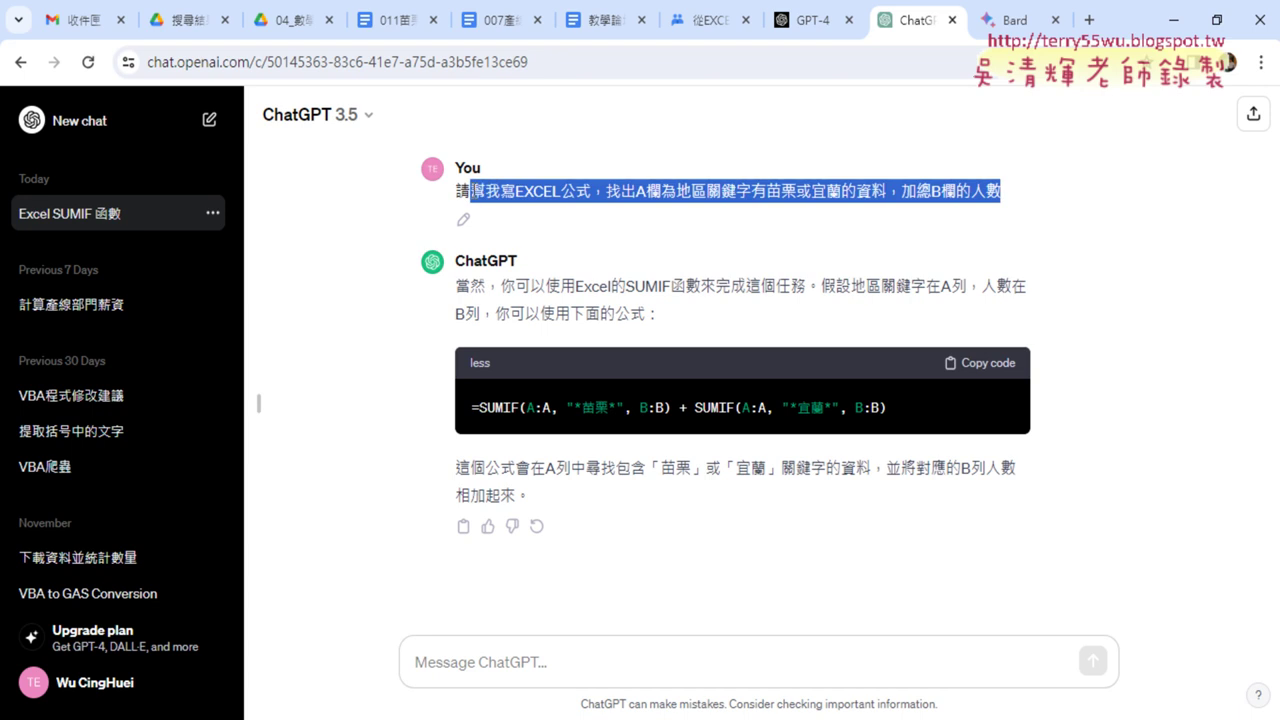
pyautogui.rightClick(584, 185)
pyautogui.click(617, 205)
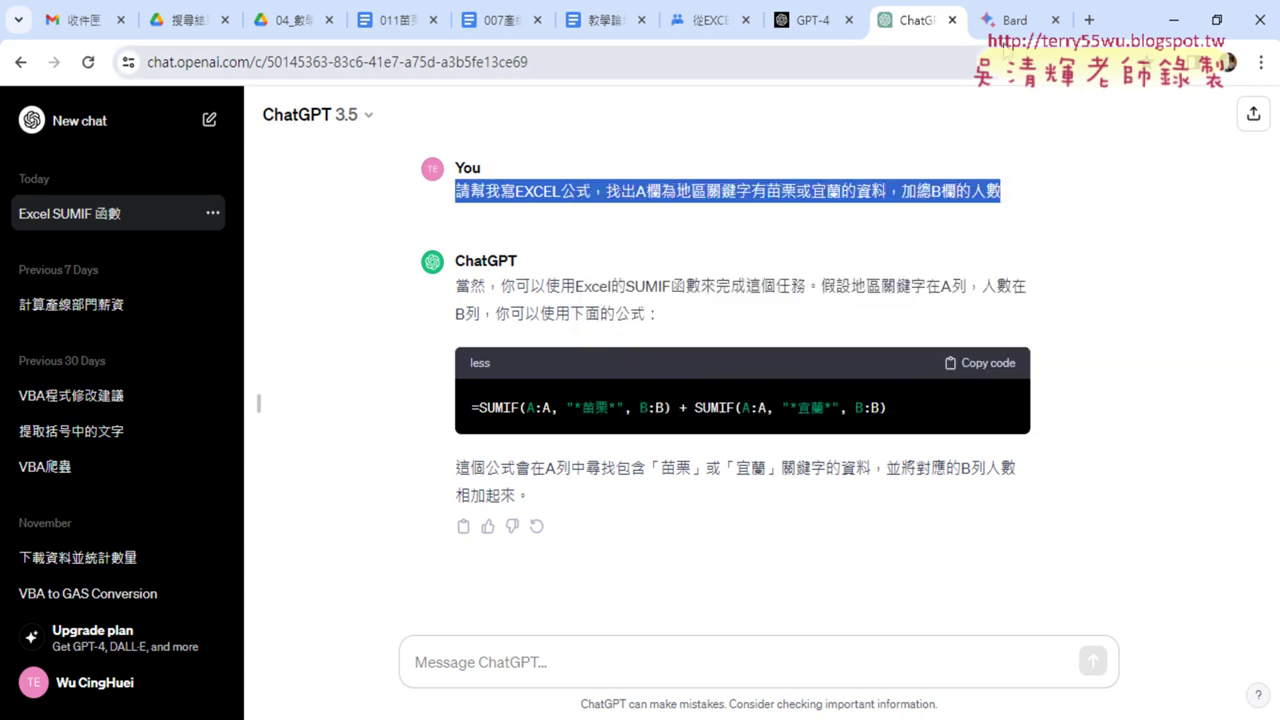
# - Paste the question into Bard's prompt box and submit it
pyautogui.click(1015, 20)
pyautogui.rightClick(491, 625)
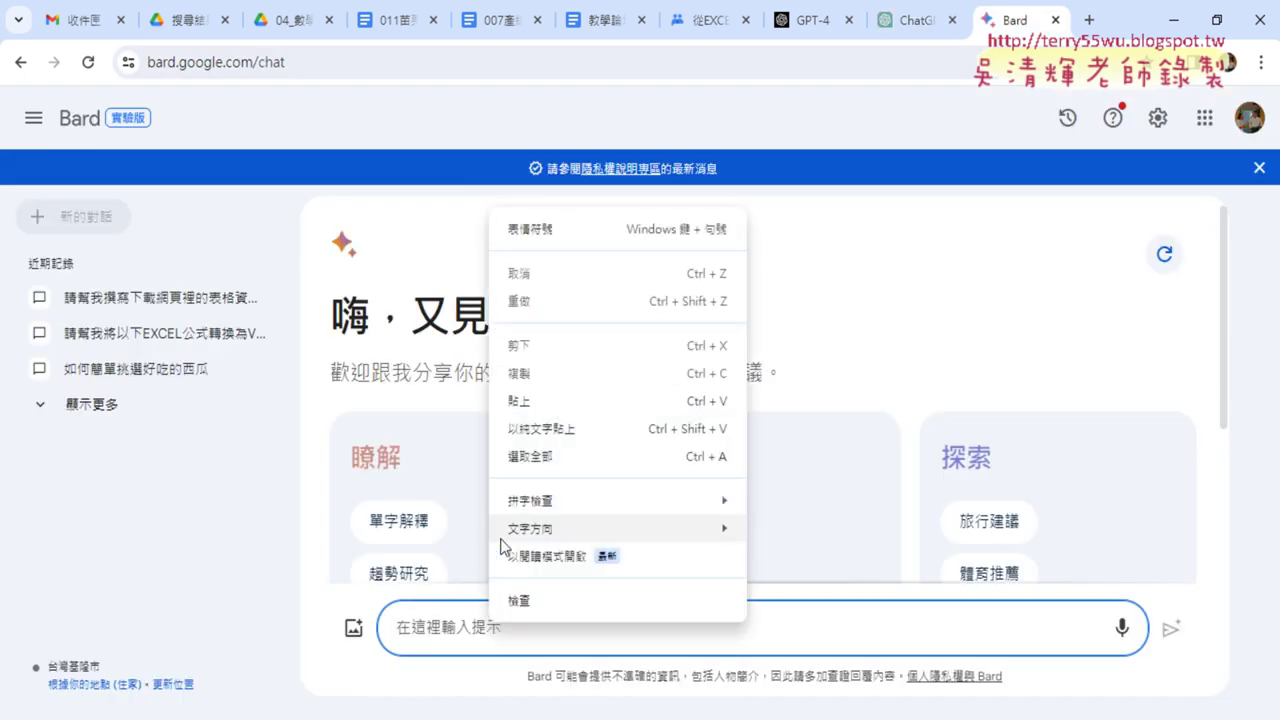
pyautogui.click(547, 400)
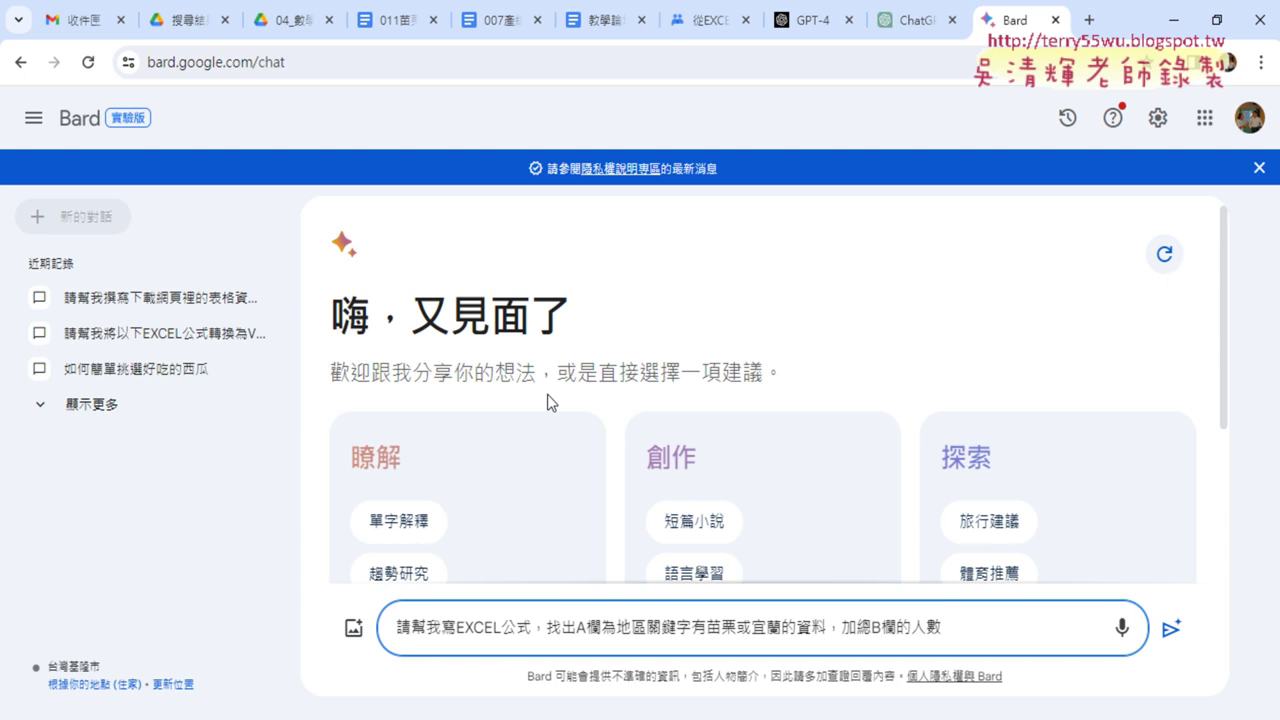
pyautogui.press('Return')
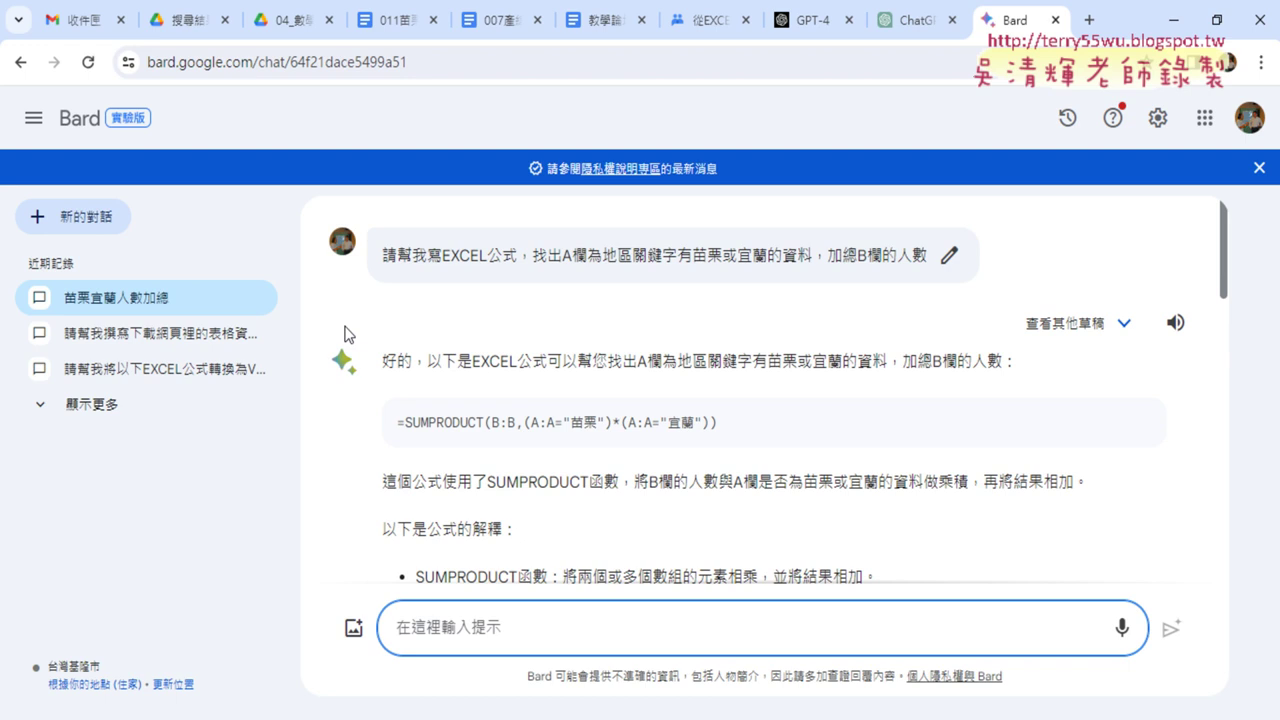
# - Select Bard's SUMPRODUCT formula and copy ChatGPT's SUMIF formula code
pyautogui.tripleClick(655, 255)
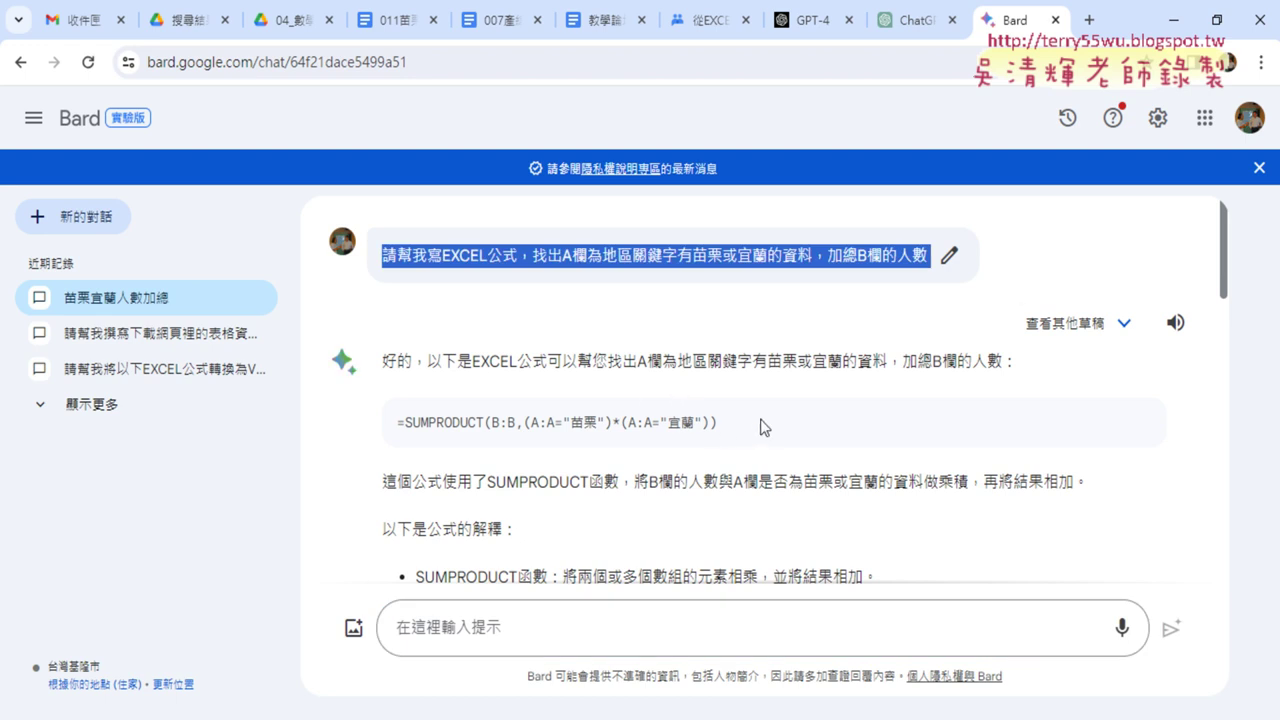
pyautogui.moveTo(734, 422); pyautogui.dragTo(398, 428)
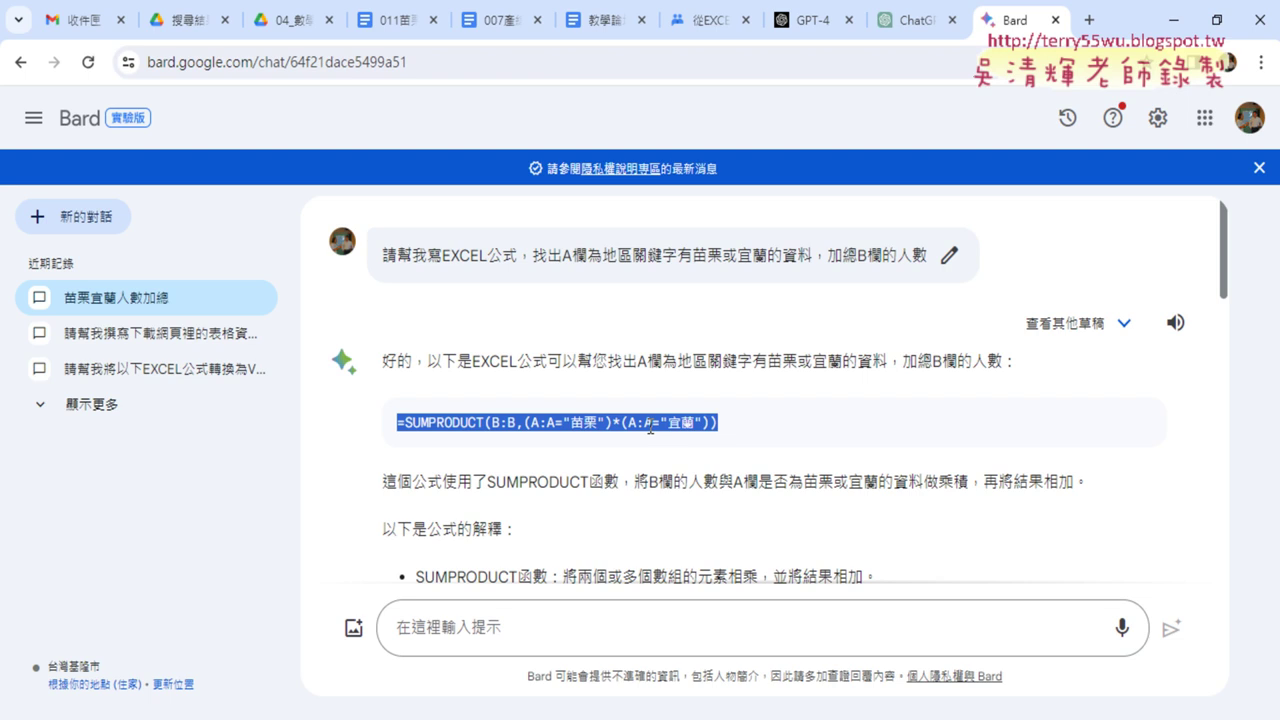
pyautogui.click(912, 20)
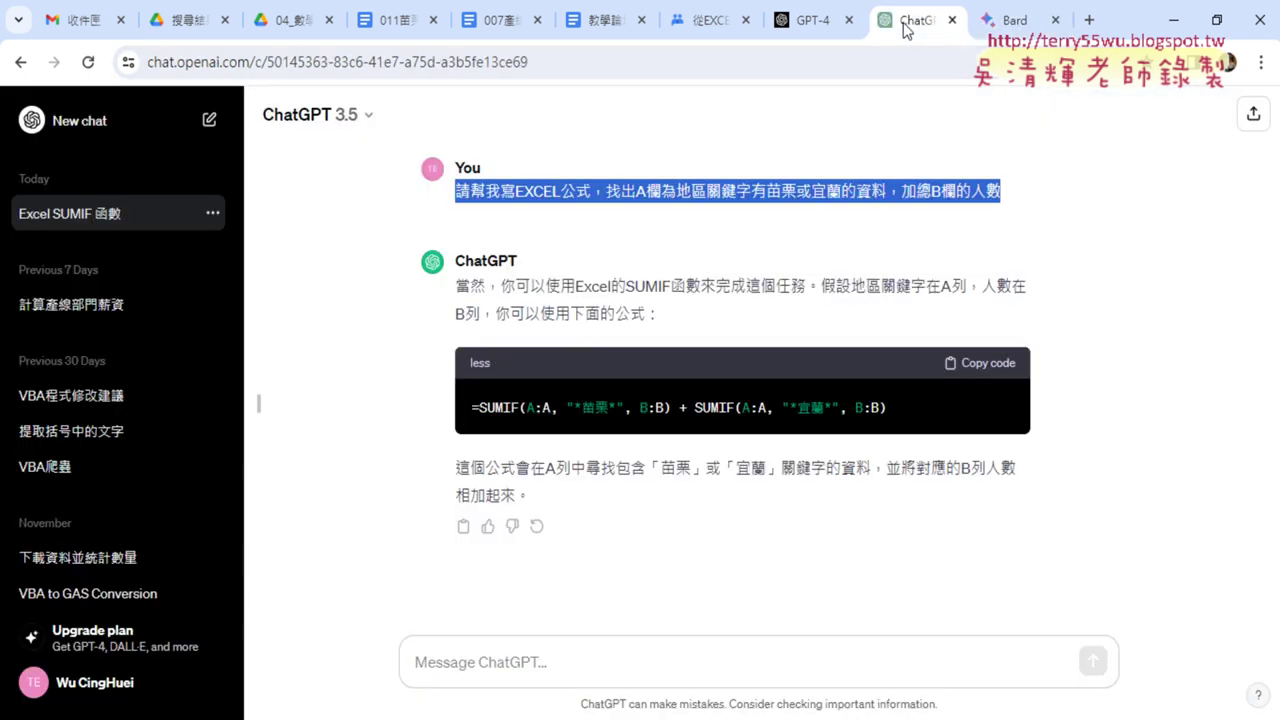
pyautogui.click(987, 368)
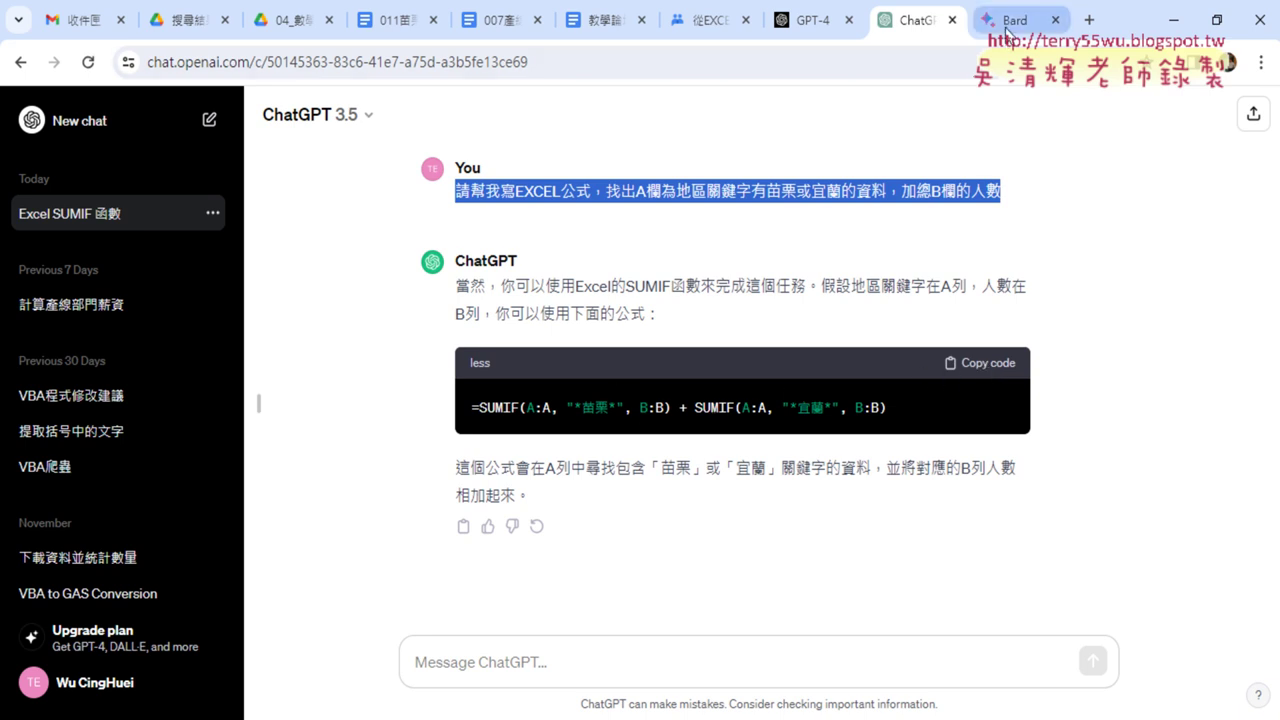
# - Copy Bard's SUMPRODUCT formula with 複製 and bring up the 011苗栗和宜蘭的總人數.xlsx workbook
pyautogui.click(1007, 35)
pyautogui.rightClick(604, 428)
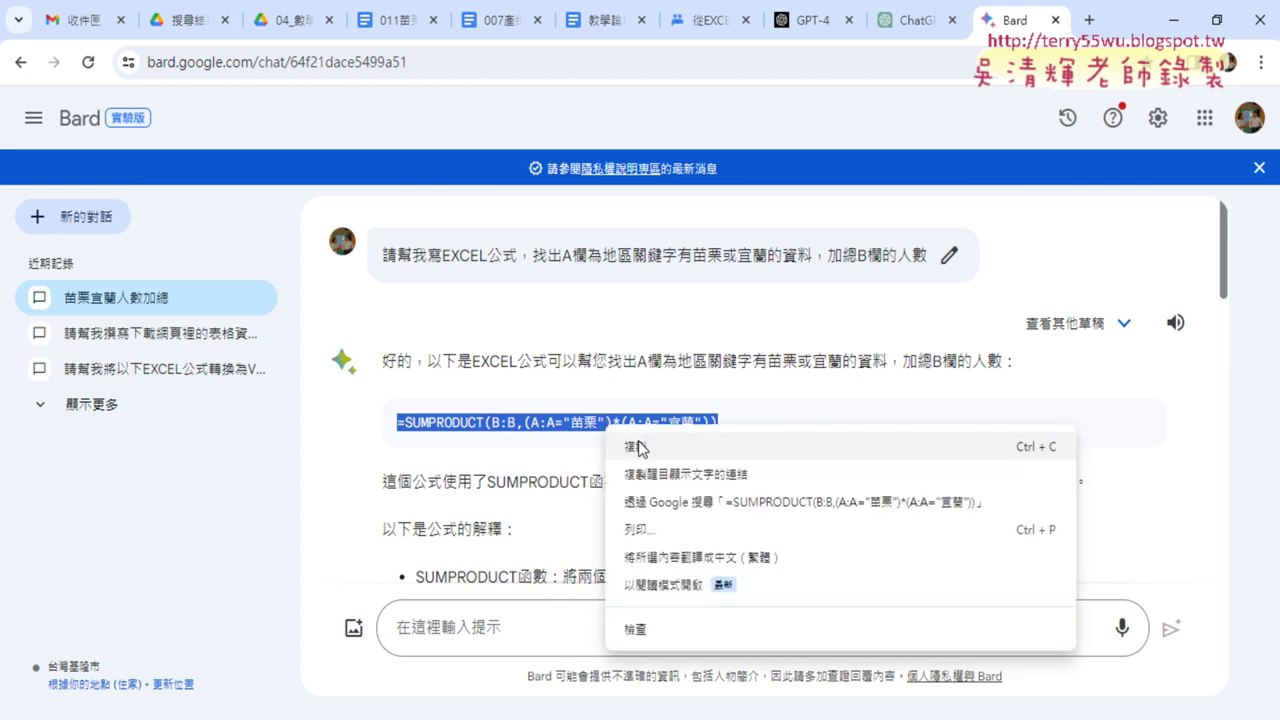
pyautogui.click(640, 449)
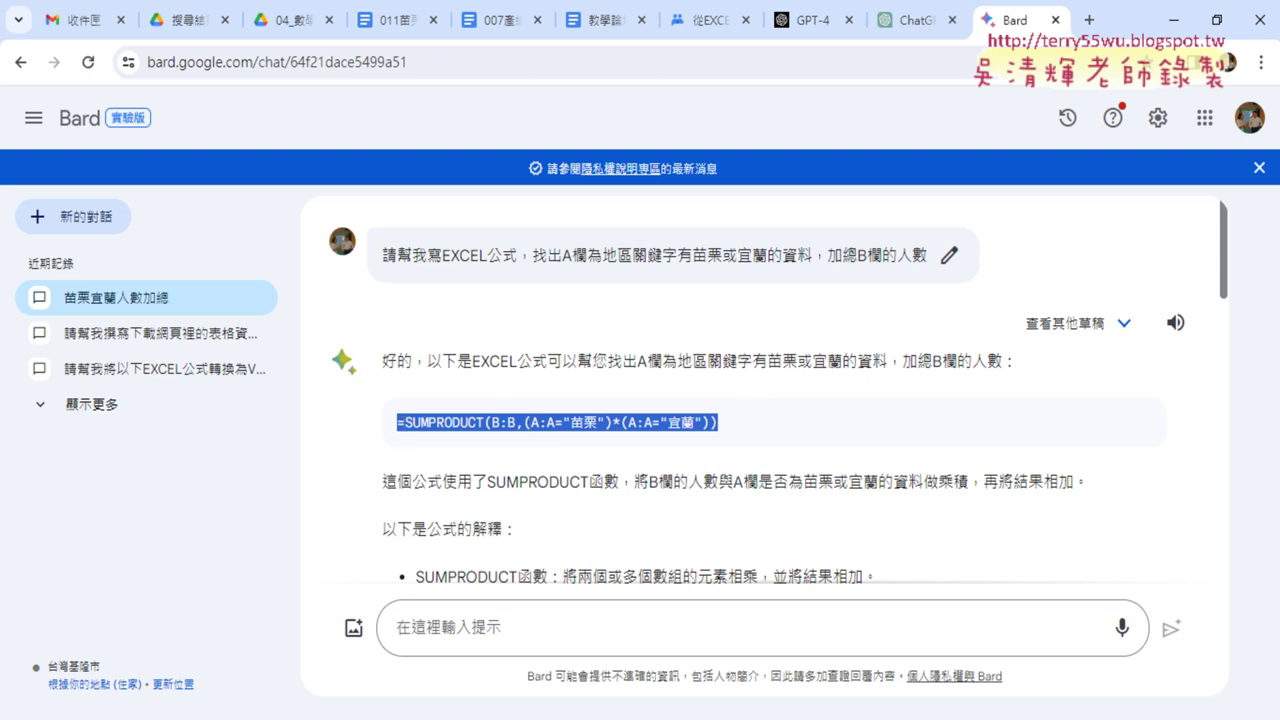
pyautogui.hotkey('alt', 'Tab')
pyautogui.press('Down')
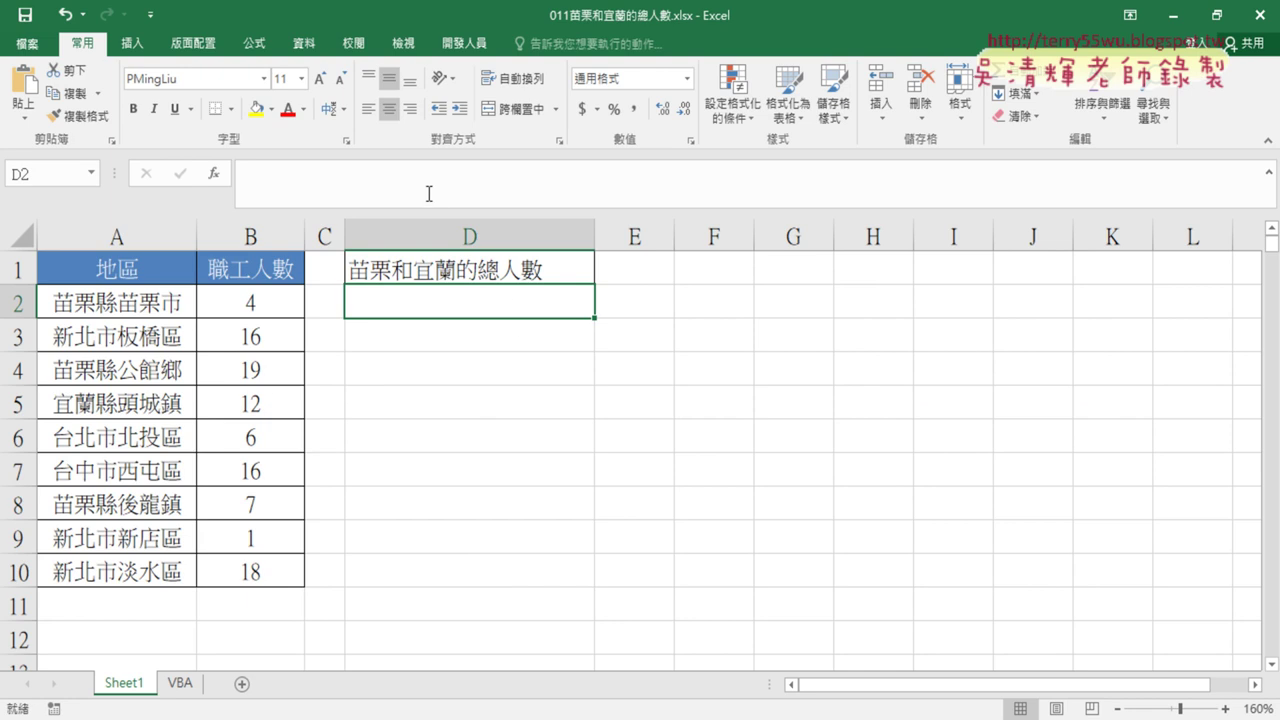
# - Paste Bard's SUMPRODUCT formula into D2, which returns 0, then minimize Excel
pyautogui.click(424, 185)
pyautogui.hotkey('ctrl', 'v')
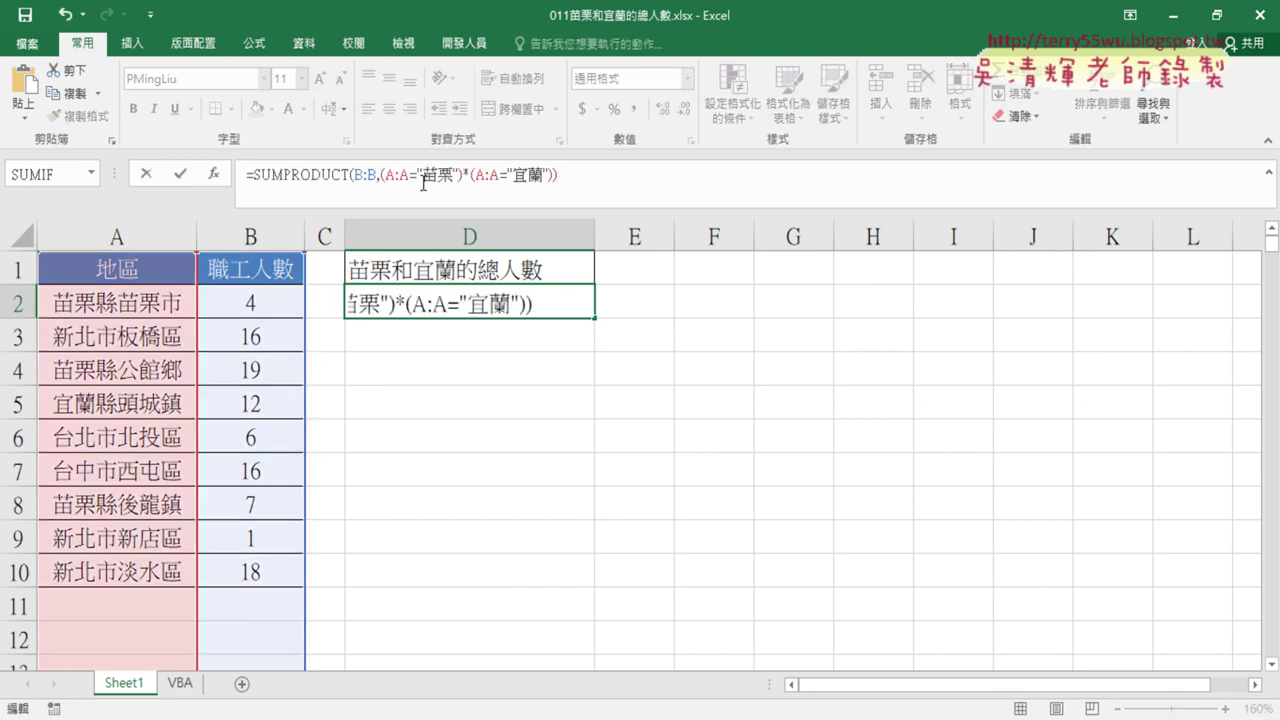
pyautogui.click(181, 174)
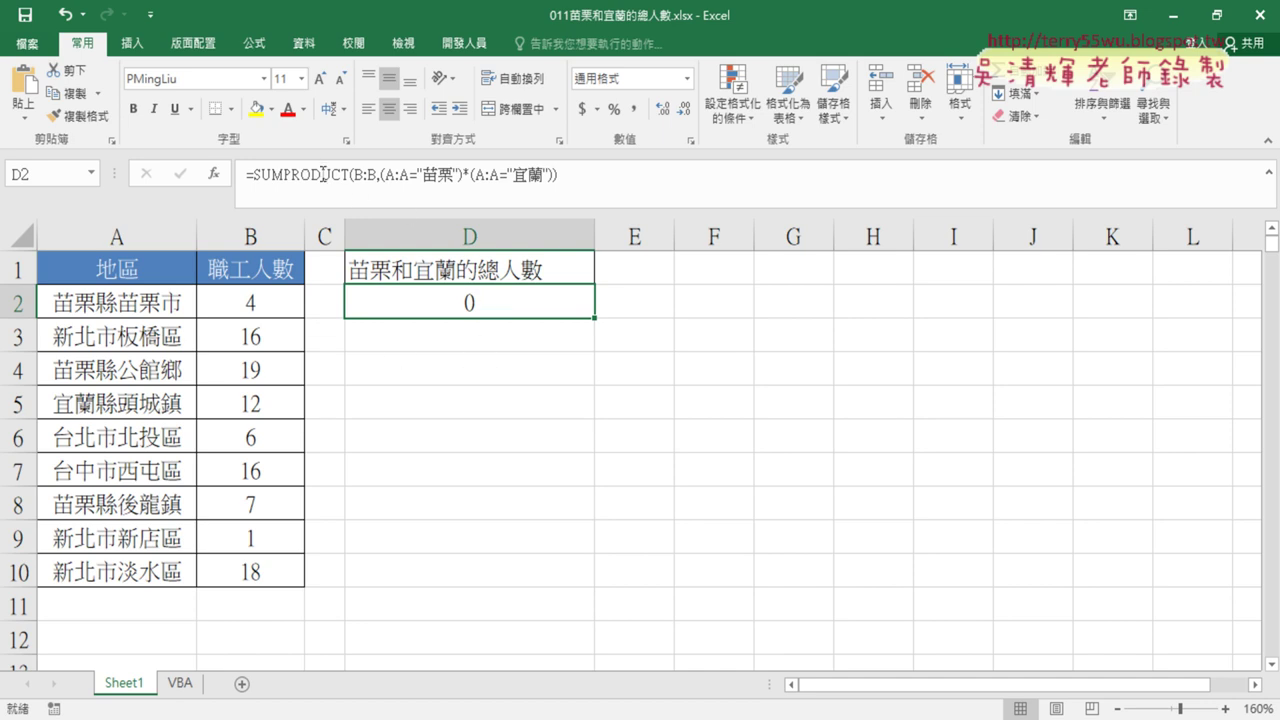
pyautogui.click(1175, 16)
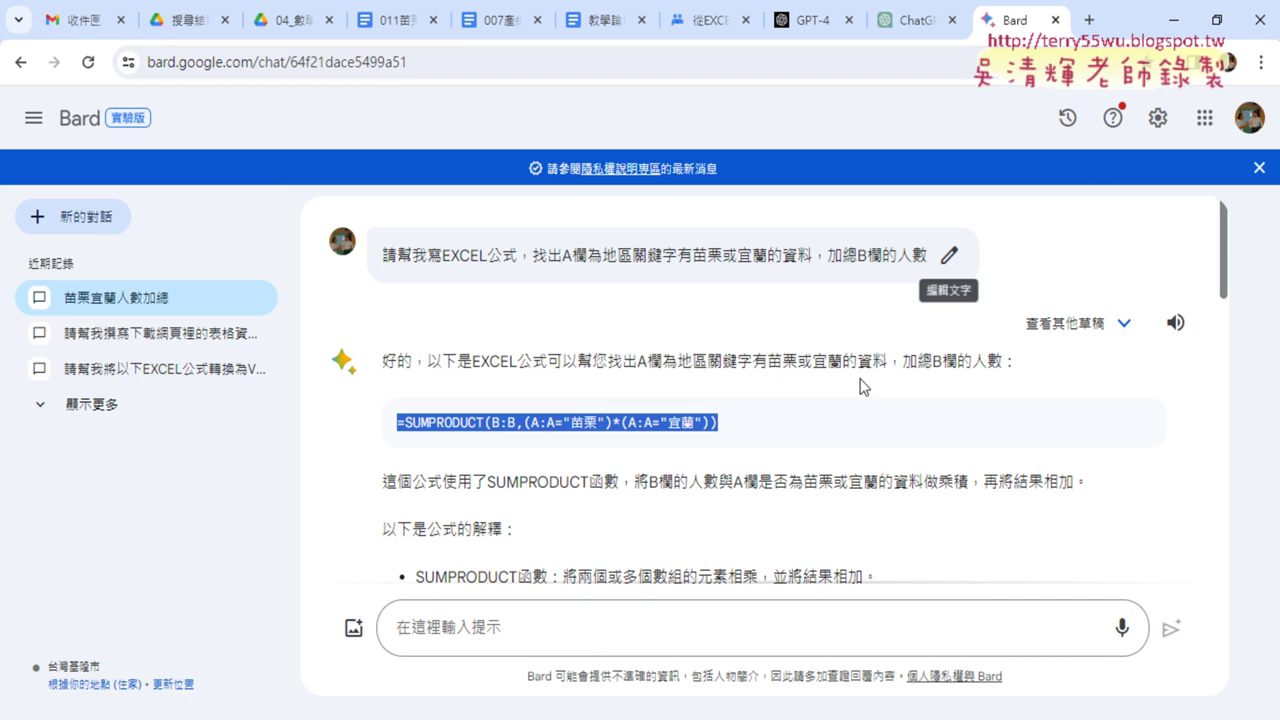
pyautogui.click(740, 428)
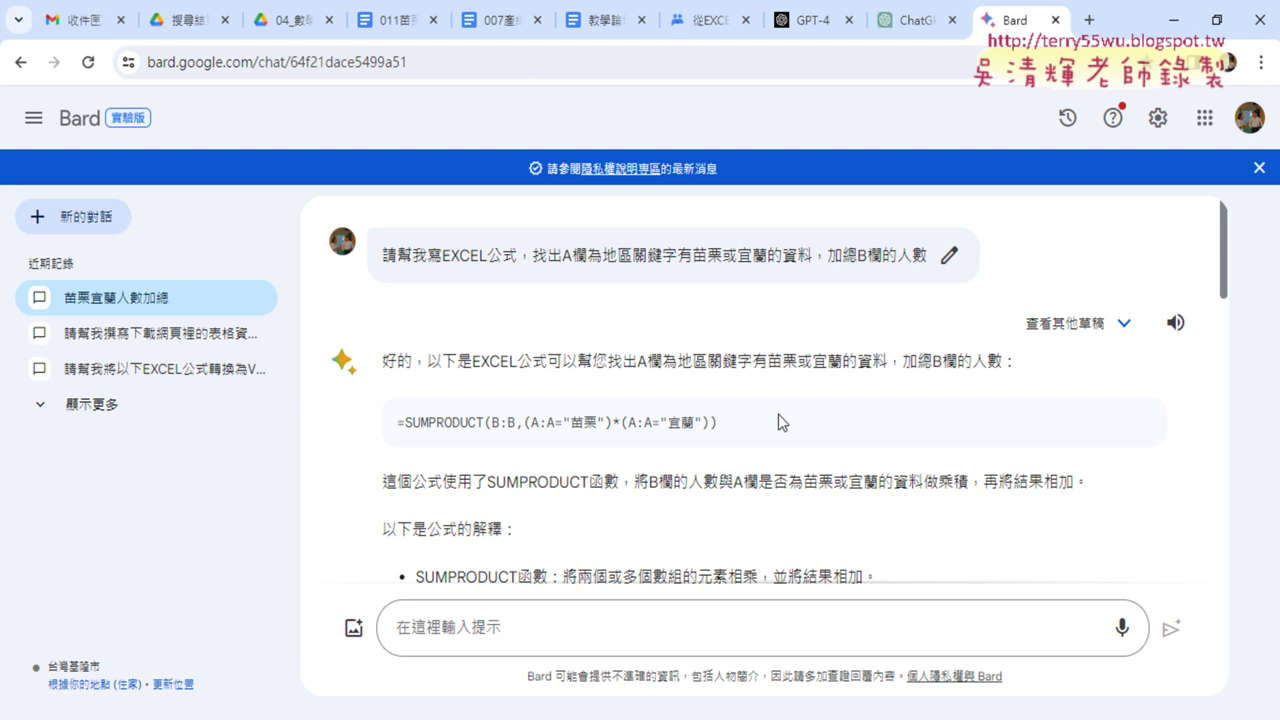
pyautogui.scroll(-2, 778, 415)
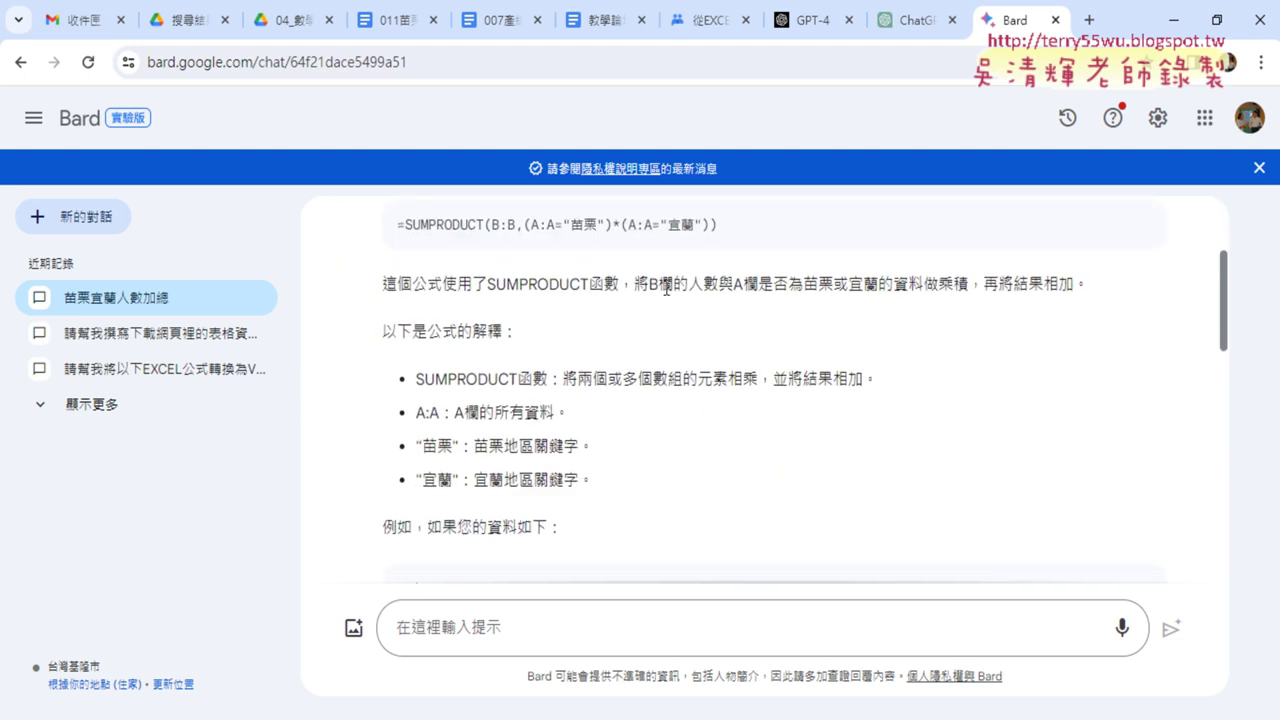
pyautogui.scroll(-1, 673, 390)
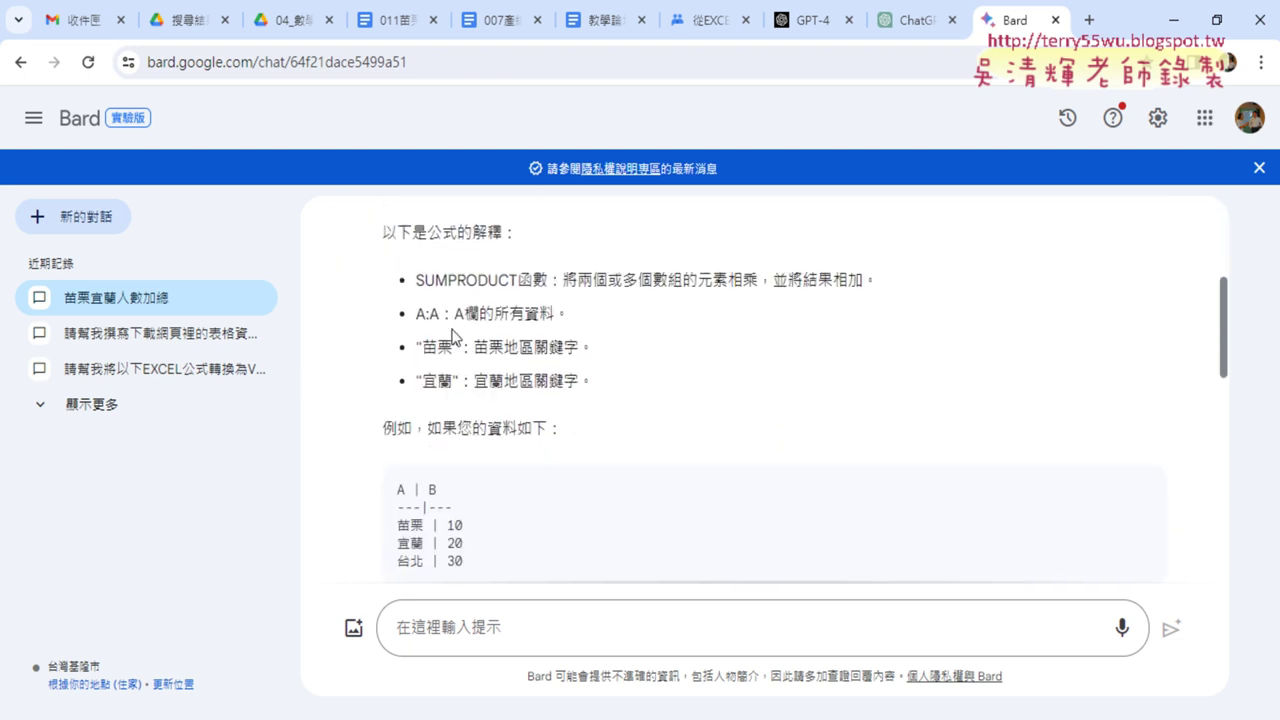
pyautogui.scroll(-2, 624, 393)
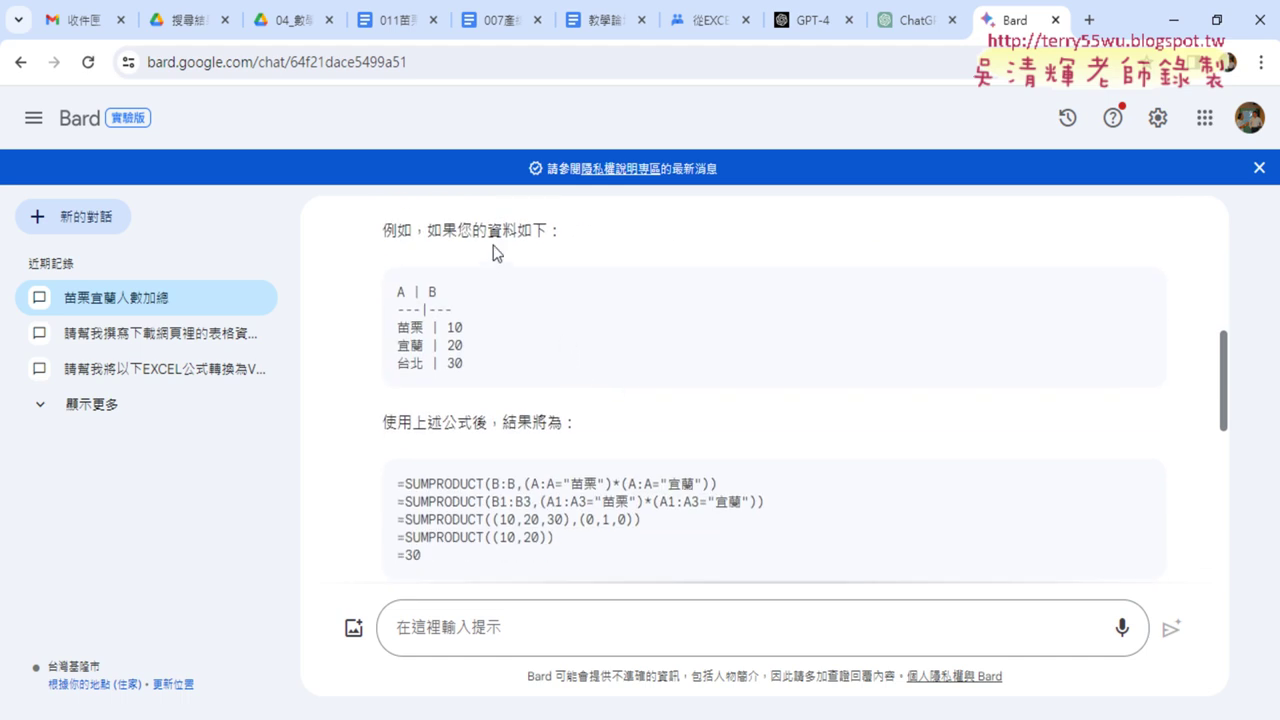
pyautogui.scroll(-1, 592, 390)
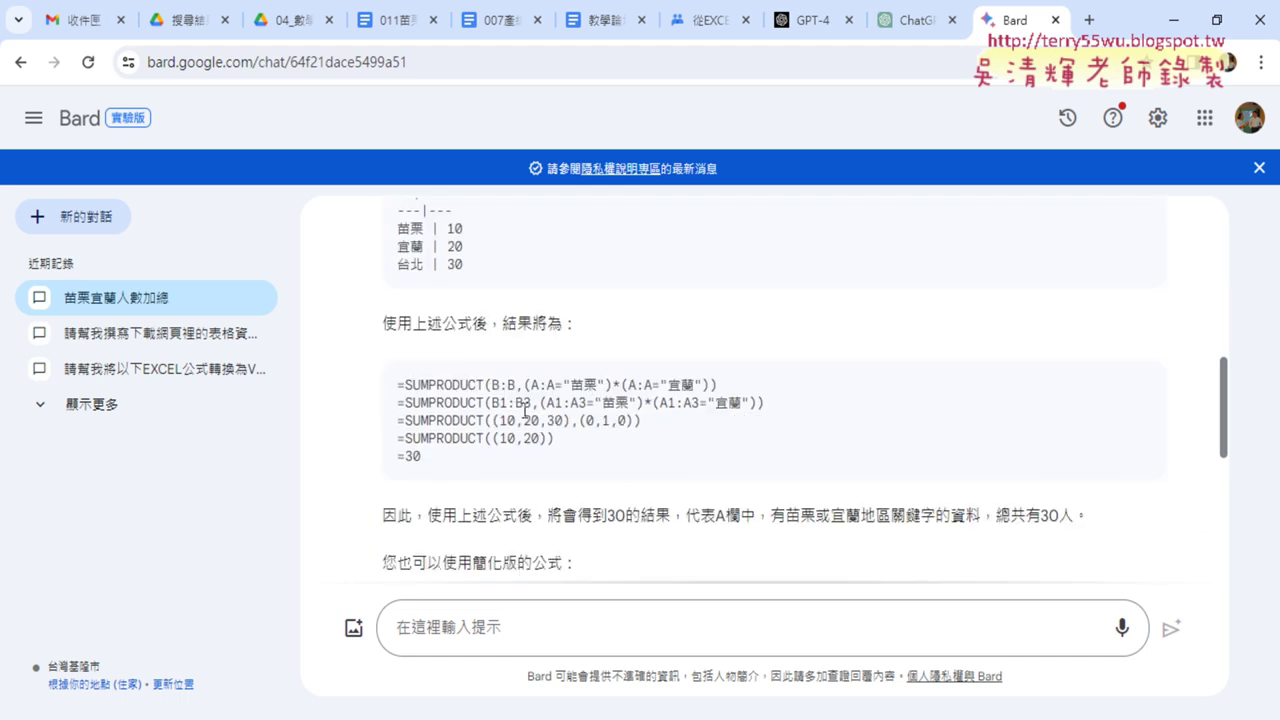
pyautogui.scroll(-2, 584, 445)
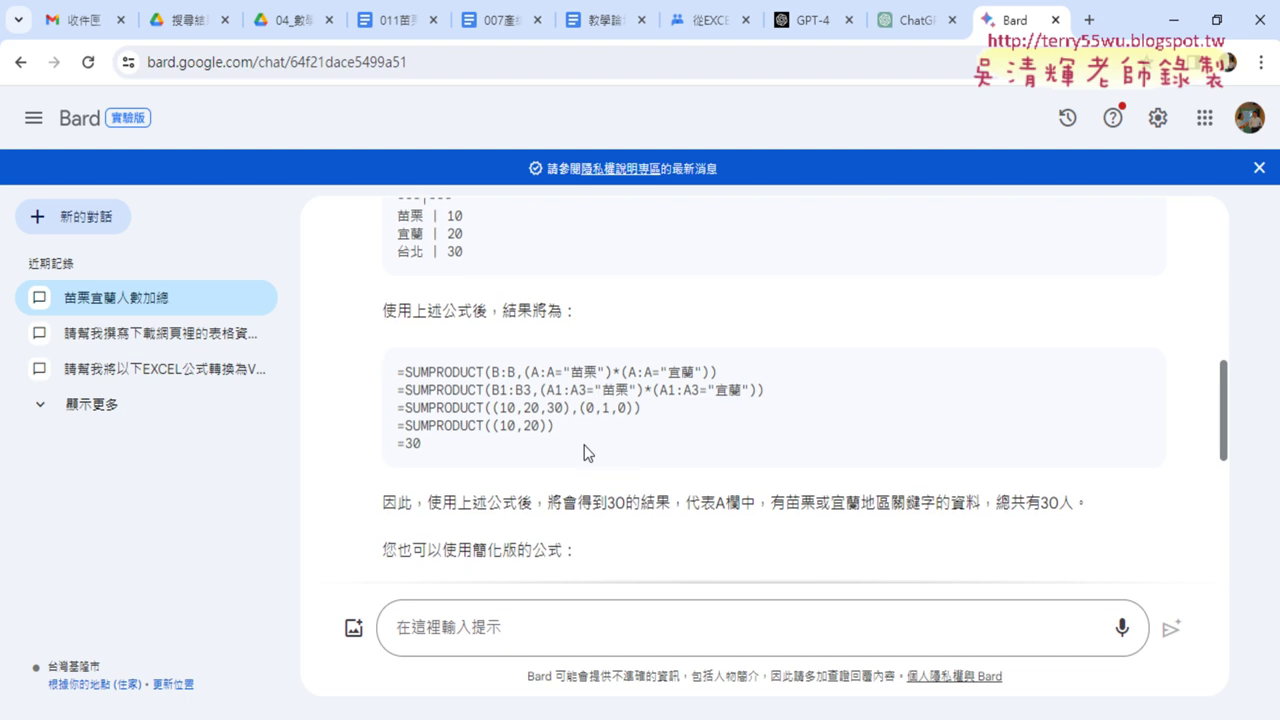
pyautogui.scroll(-2, 584, 445)
pyautogui.scroll(-1, 586, 445)
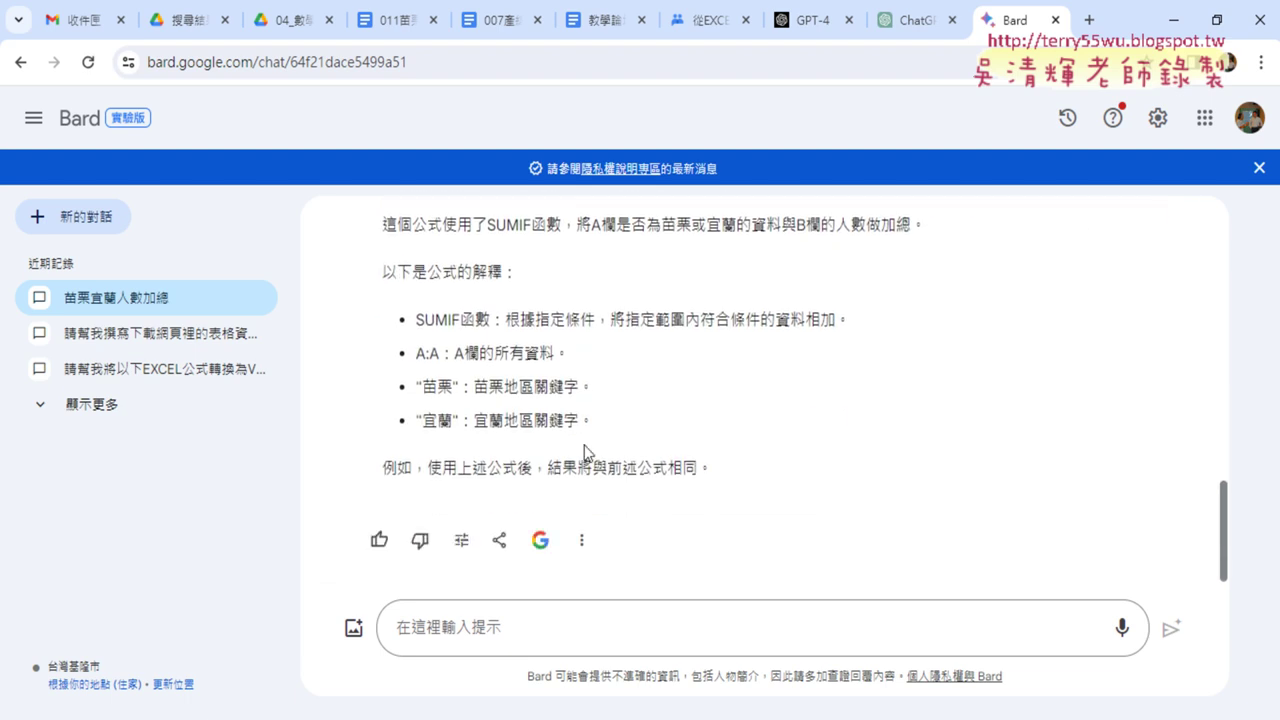
# - Give Bard's answer a thumbs-down with the comment 答案錯誤 and submit it
pyautogui.click(421, 540)
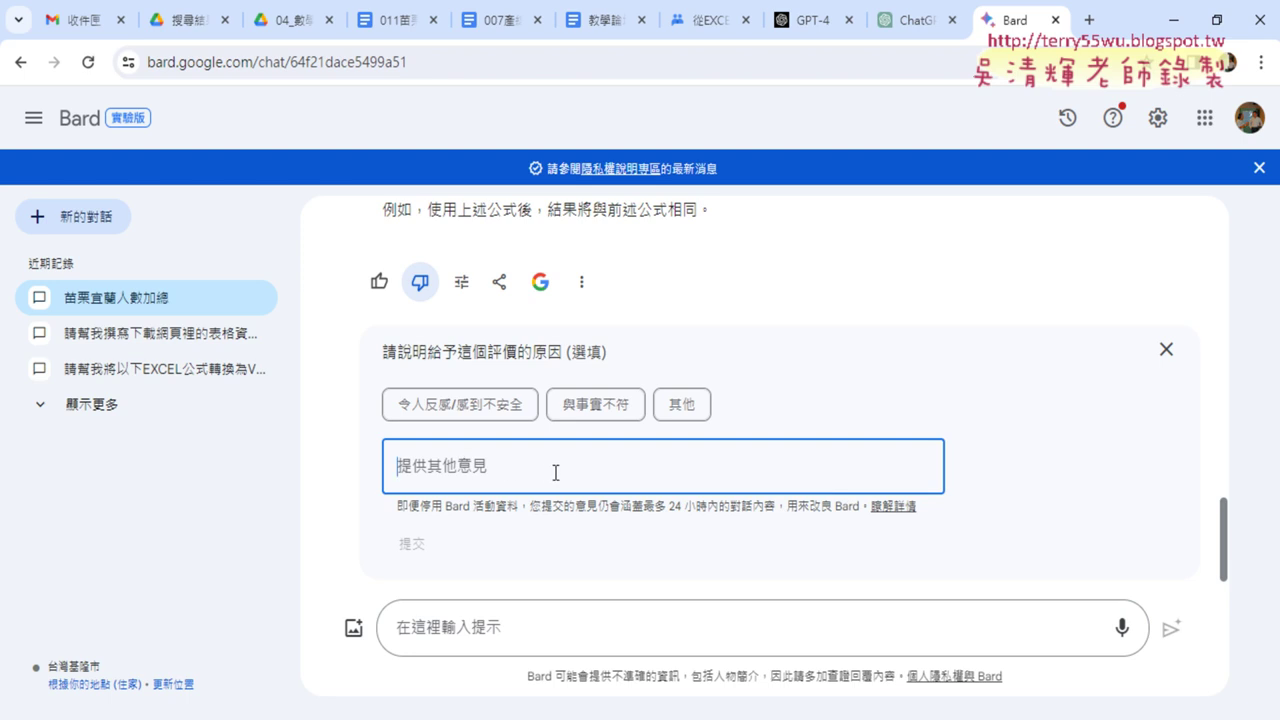
pyautogui.write('答')
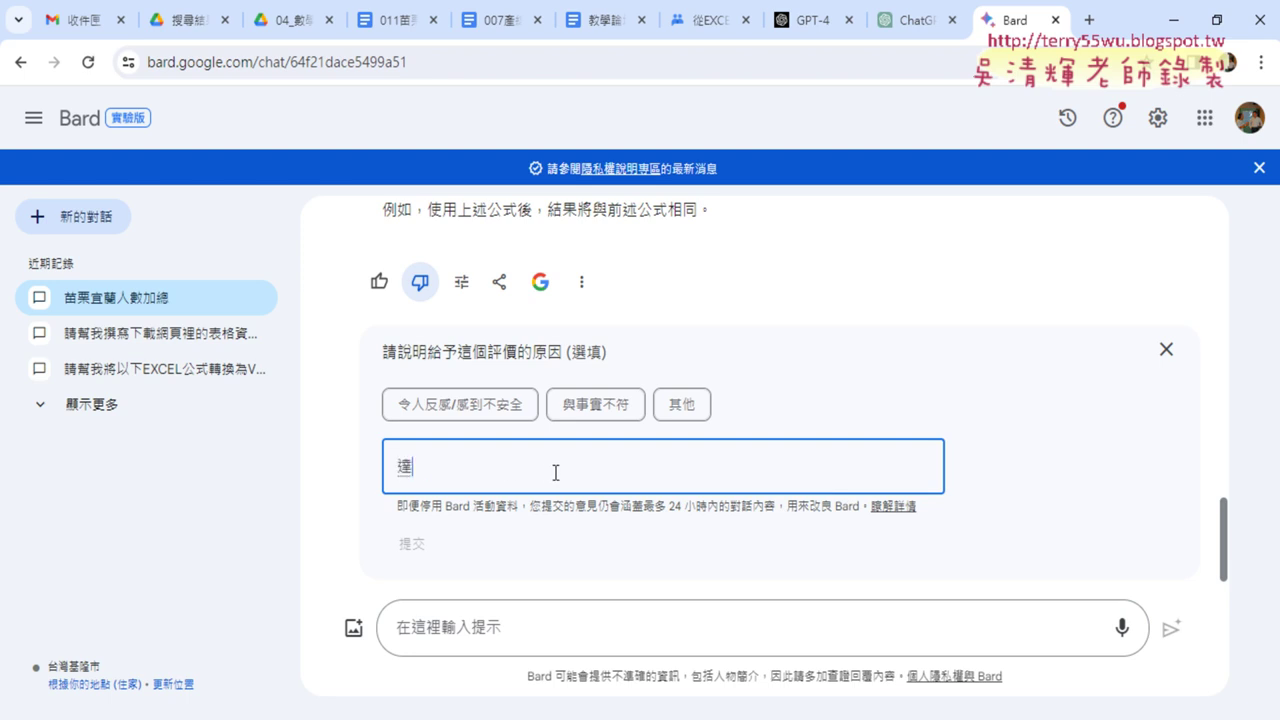
pyautogui.write('案ㄘㄨ錯')
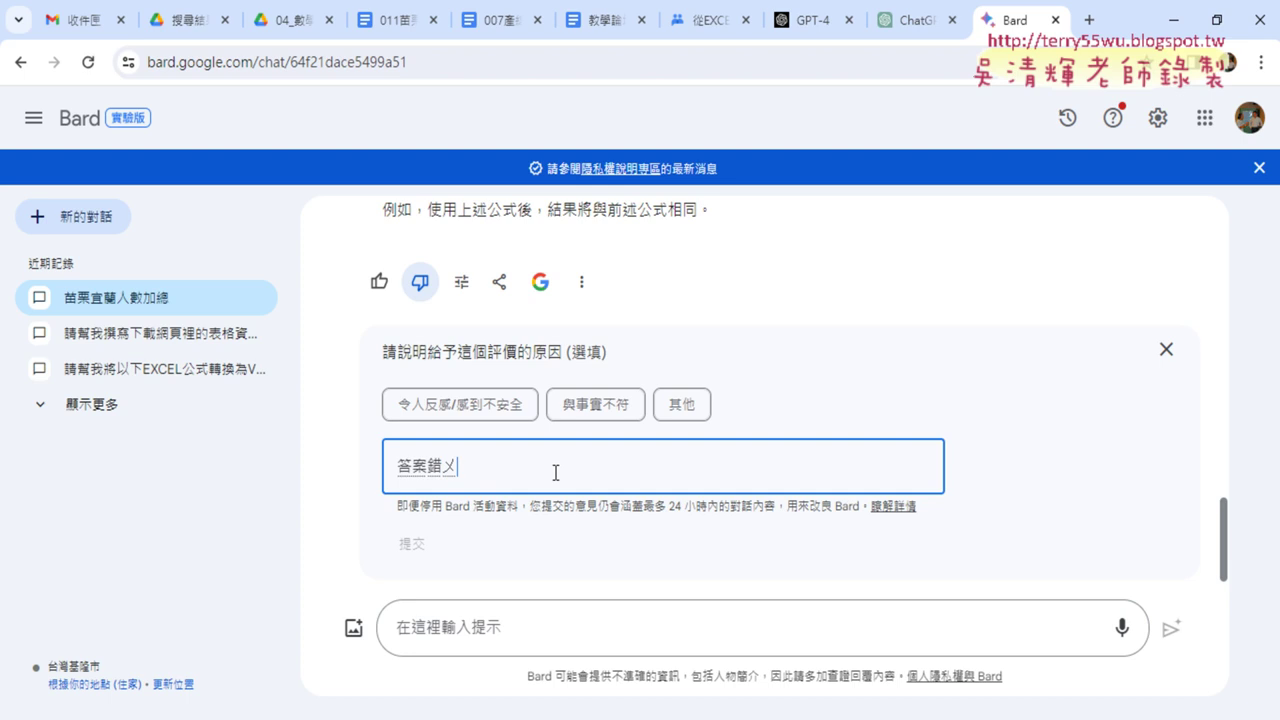
pyautogui.write('誤')
pyautogui.press('Return')
pyautogui.click(421, 553)
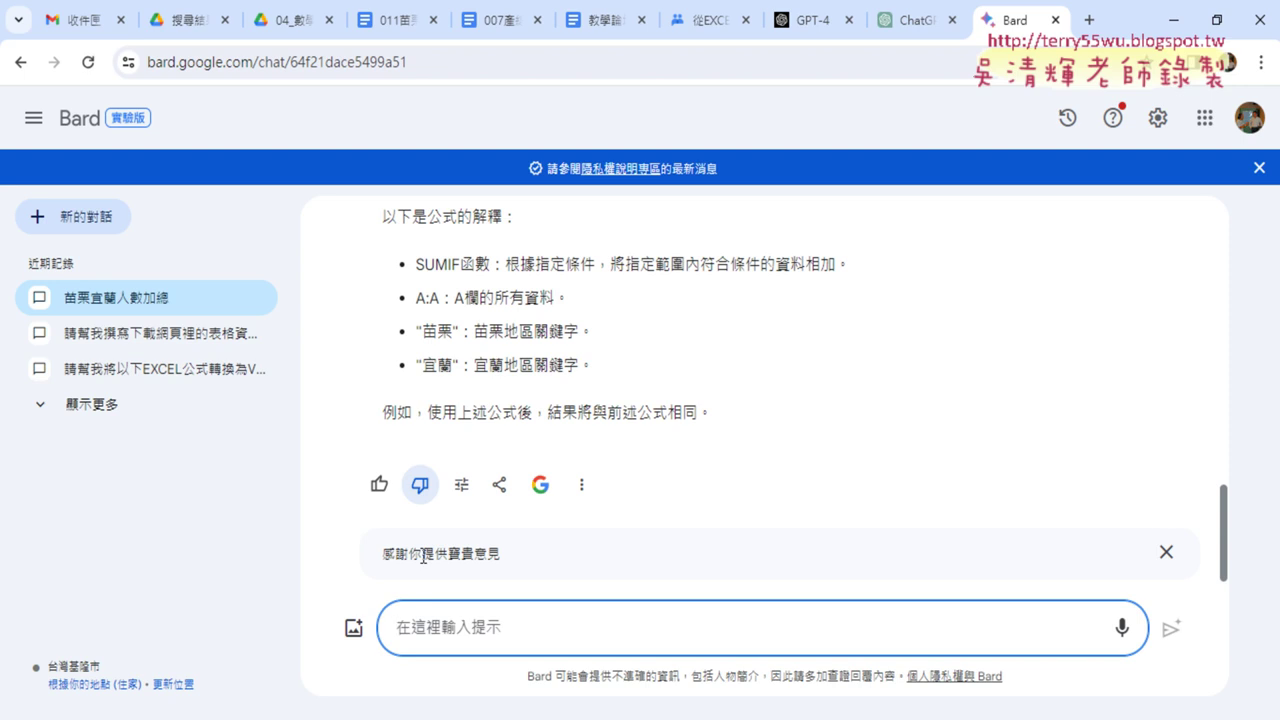
# - Copy ChatGPT's =SUMIF(A:A,"*苗栗*",B:B)+SUMIF(A:A,"*宜蘭*",B:B) formula and switch back to Excel
pyautogui.click(896, 32)
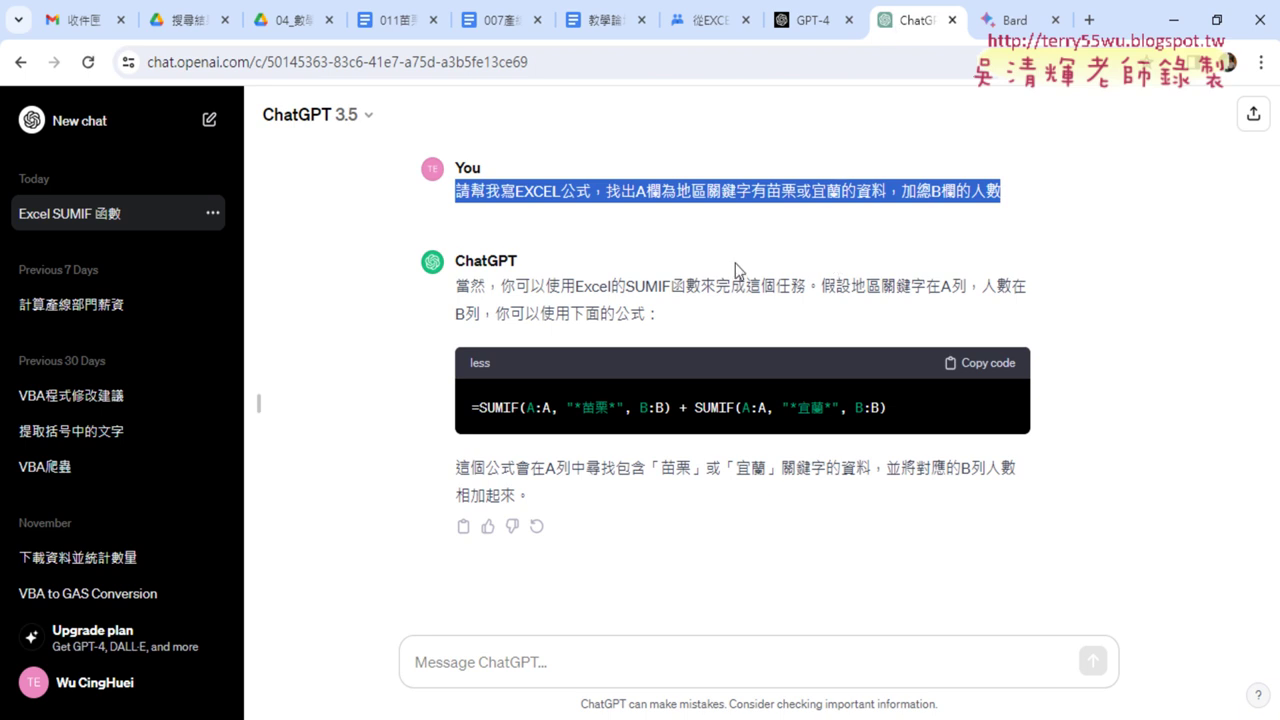
pyautogui.moveTo(890, 415); pyautogui.dragTo(453, 424)
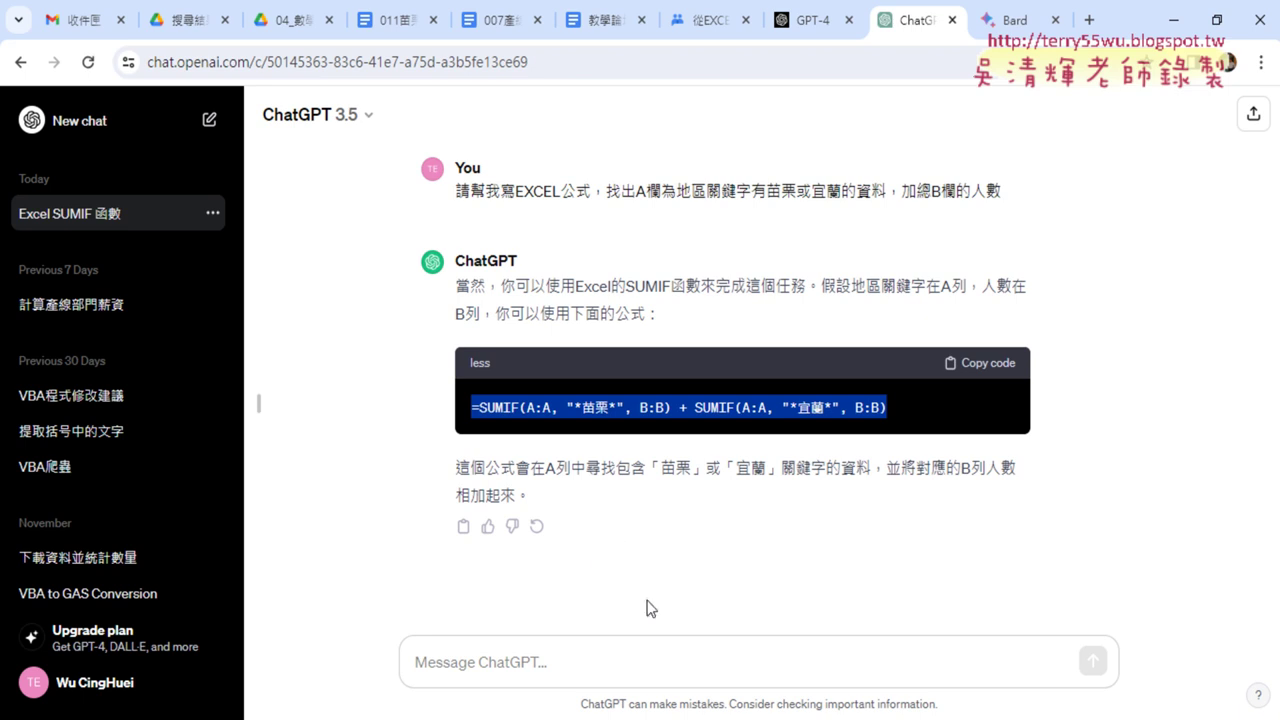
pyautogui.hotkey('alt', 'Tab')
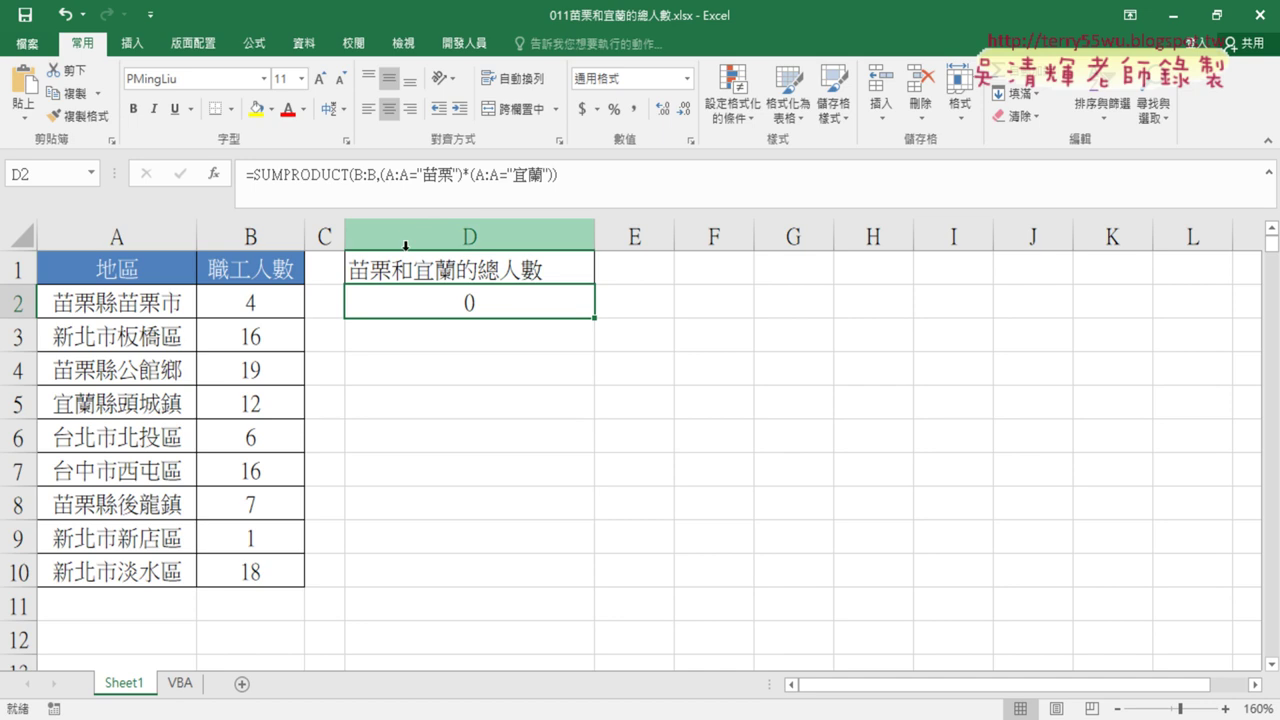
# - Replace D2's SUMPRODUCT formula with ChatGPT's SUMIF formula and edit the first SUMIF's arguments
pyautogui.press('Delete')
pyautogui.write('=SUMIF(A:A, "*苗栗*", B:B) + SUMIF(A:A, "*宜蘭*", B:B)')
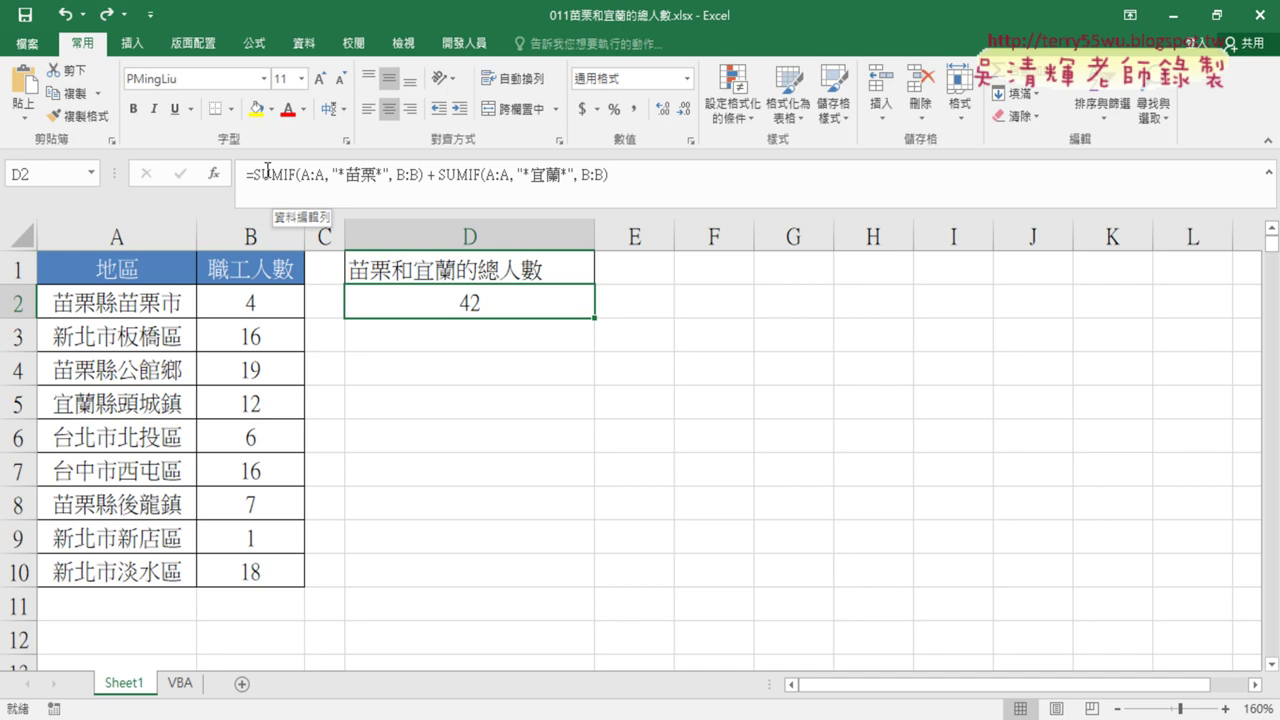
pyautogui.click(268, 176)
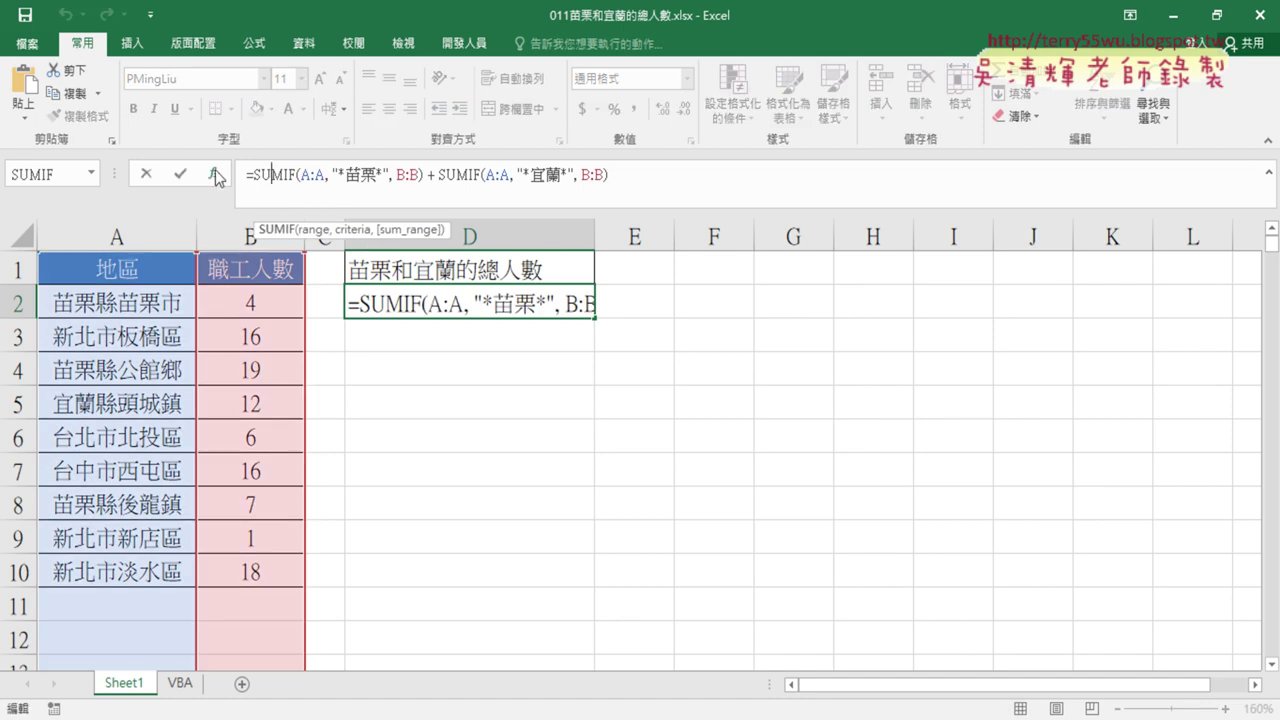
pyautogui.click(214, 174)
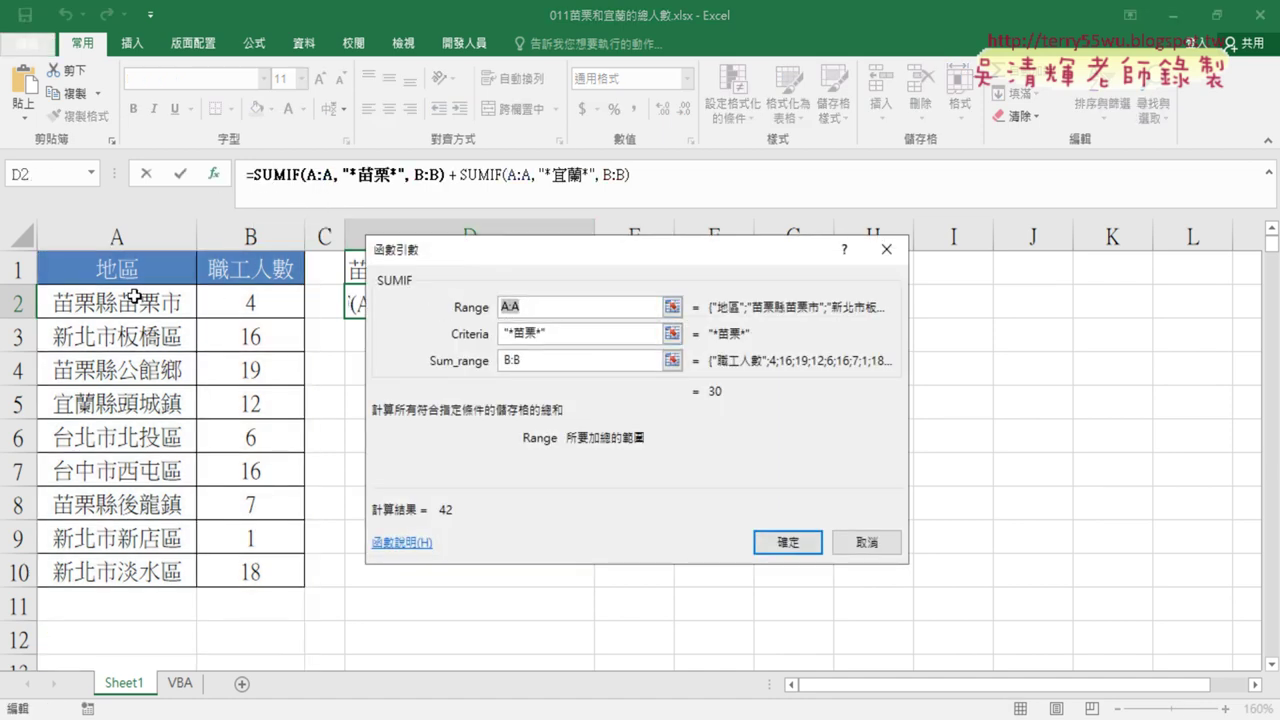
# - Set the first SUMIF's Range to A2:A10 and Sum_range to B2:B10, keeping criteria *苗栗*
pyautogui.moveTo(116, 302); pyautogui.dragTo(125, 565)
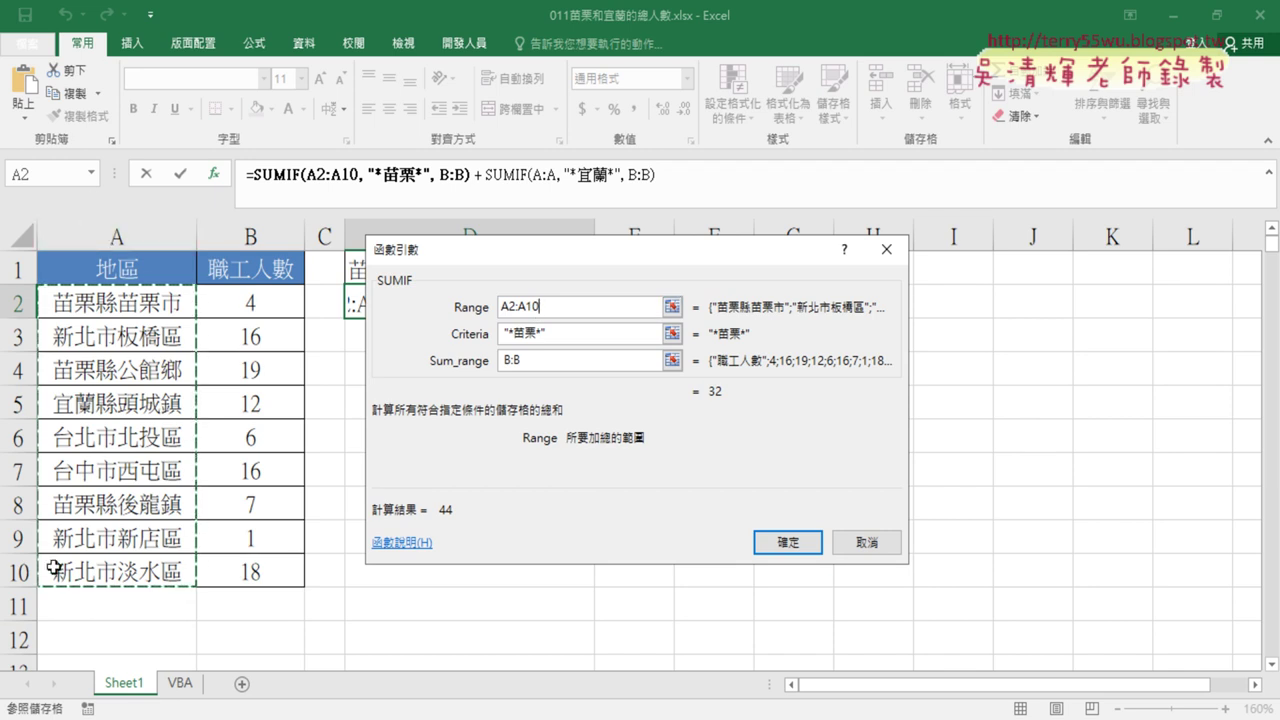
pyautogui.click(534, 361)
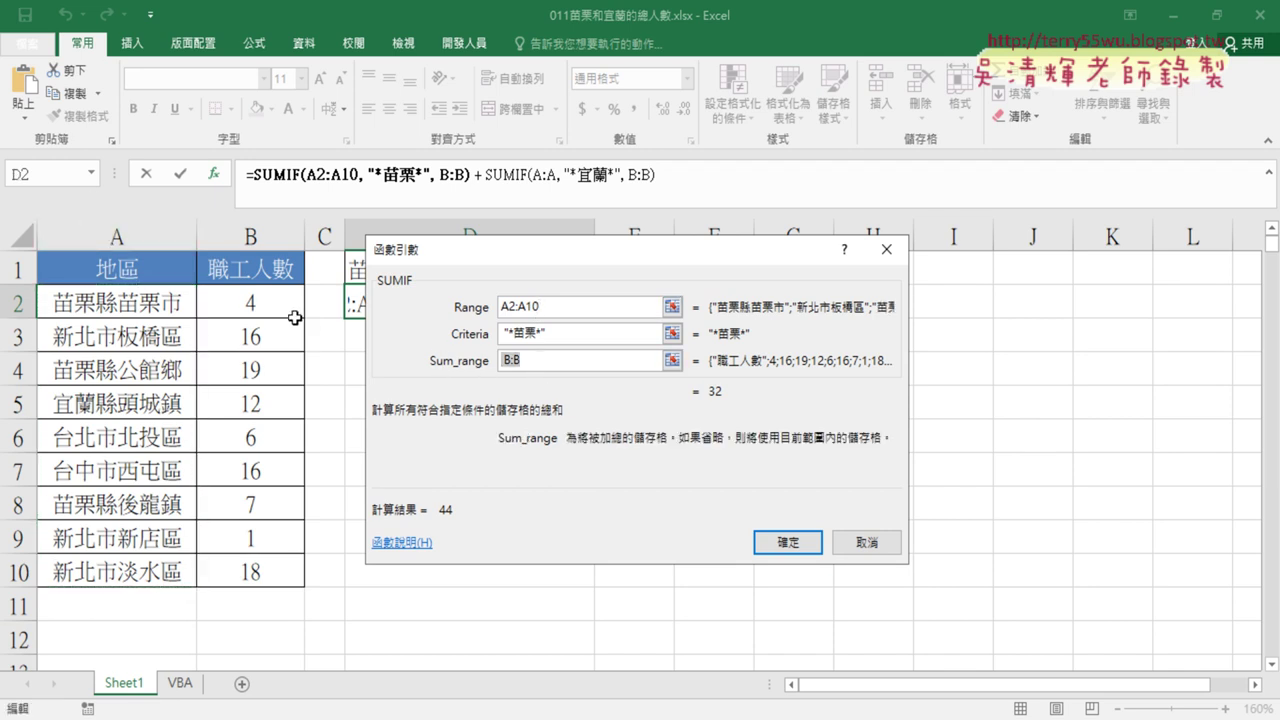
pyautogui.moveTo(272, 303); pyautogui.dragTo(266, 578)
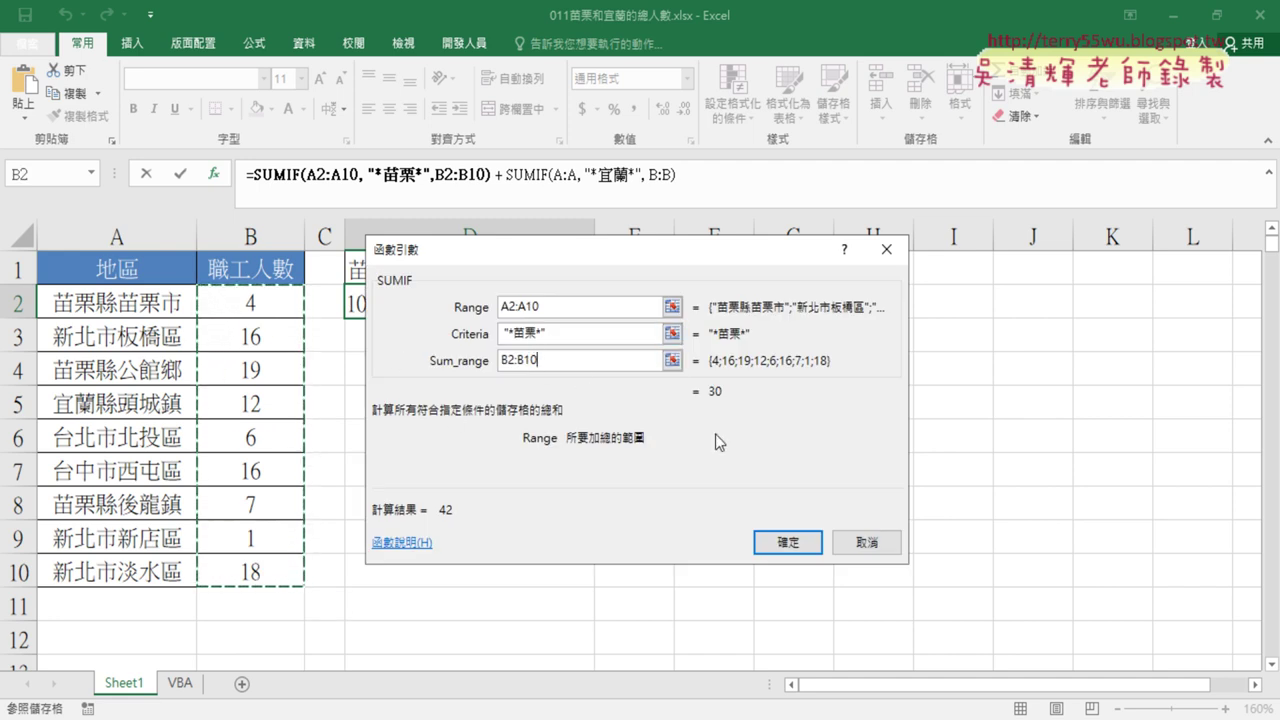
pyautogui.click(509, 332)
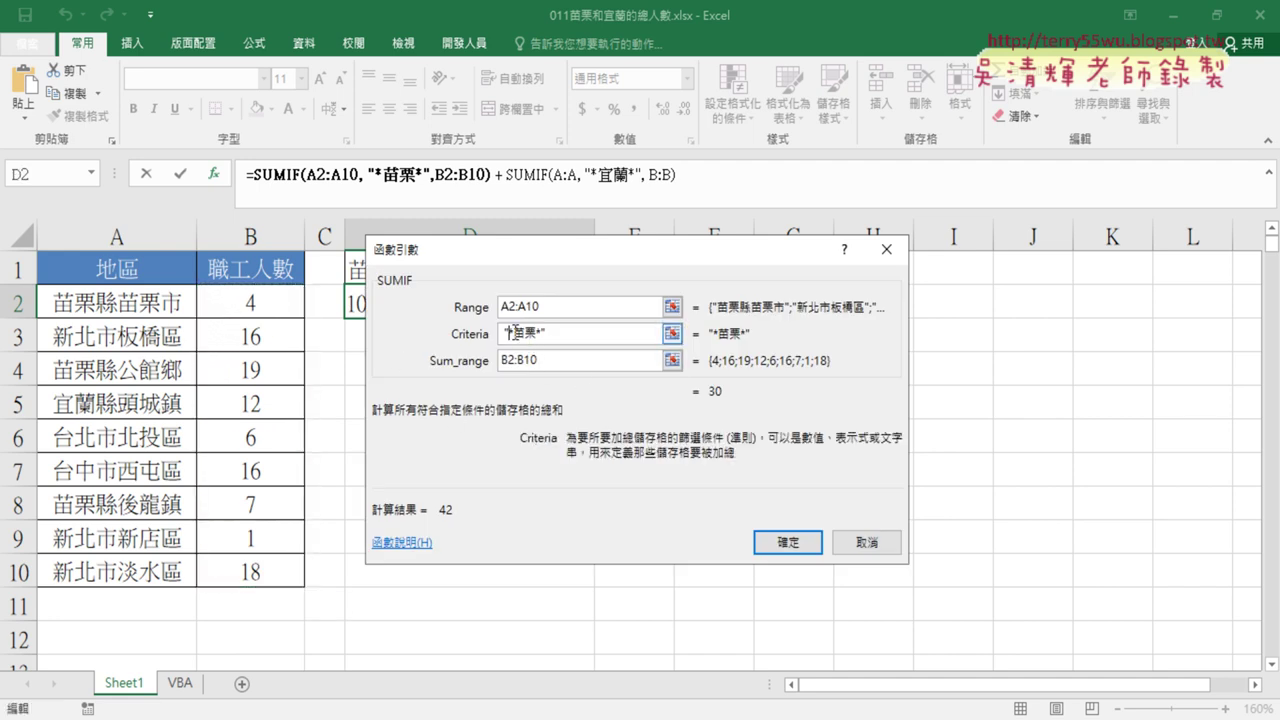
pyautogui.press('BackSpace')
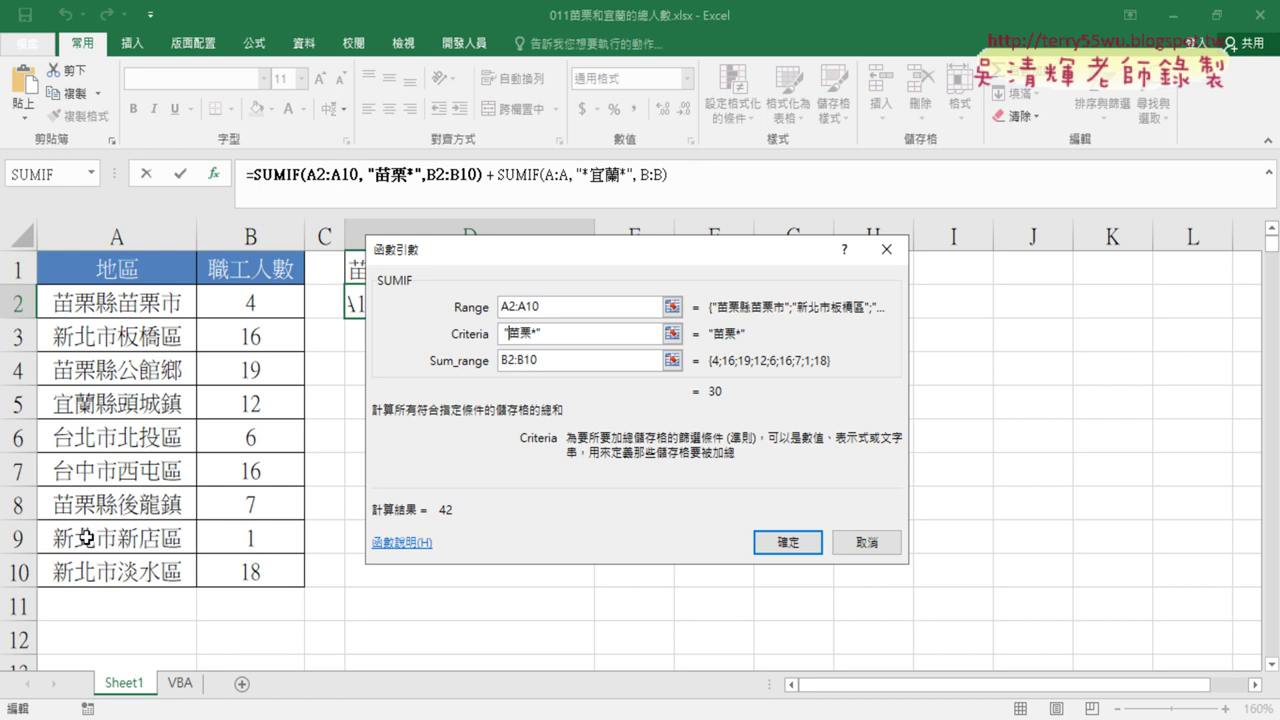
pyautogui.write('*')
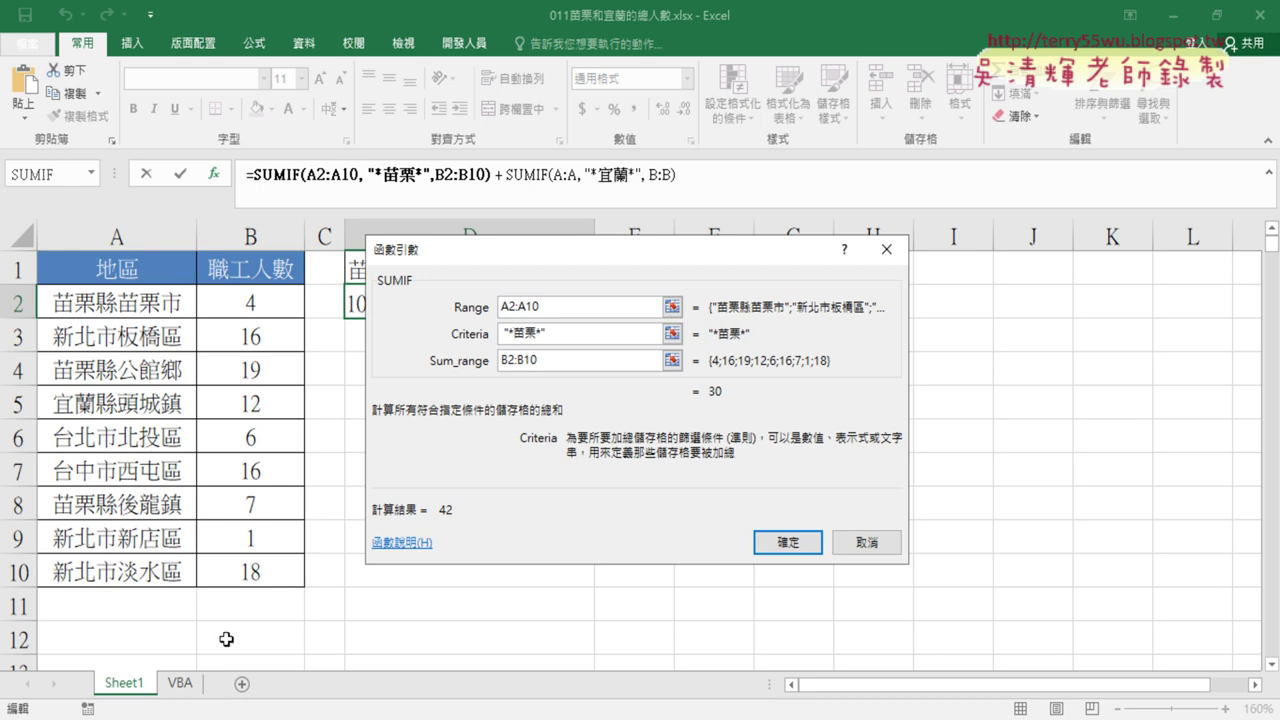
pyautogui.click(803, 553)
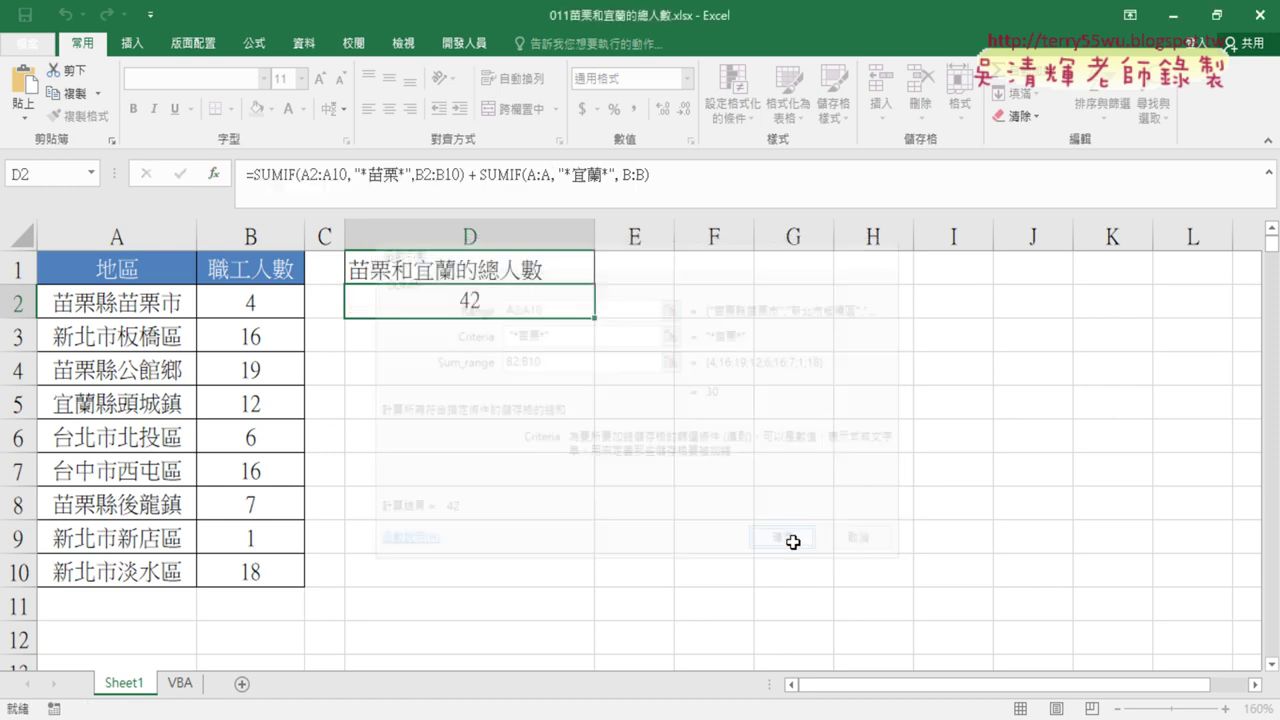
# - Point D2's second SUMIF at range A2:A10 and sum range B2:B10, keeping the total at 42
pyautogui.click(505, 178)
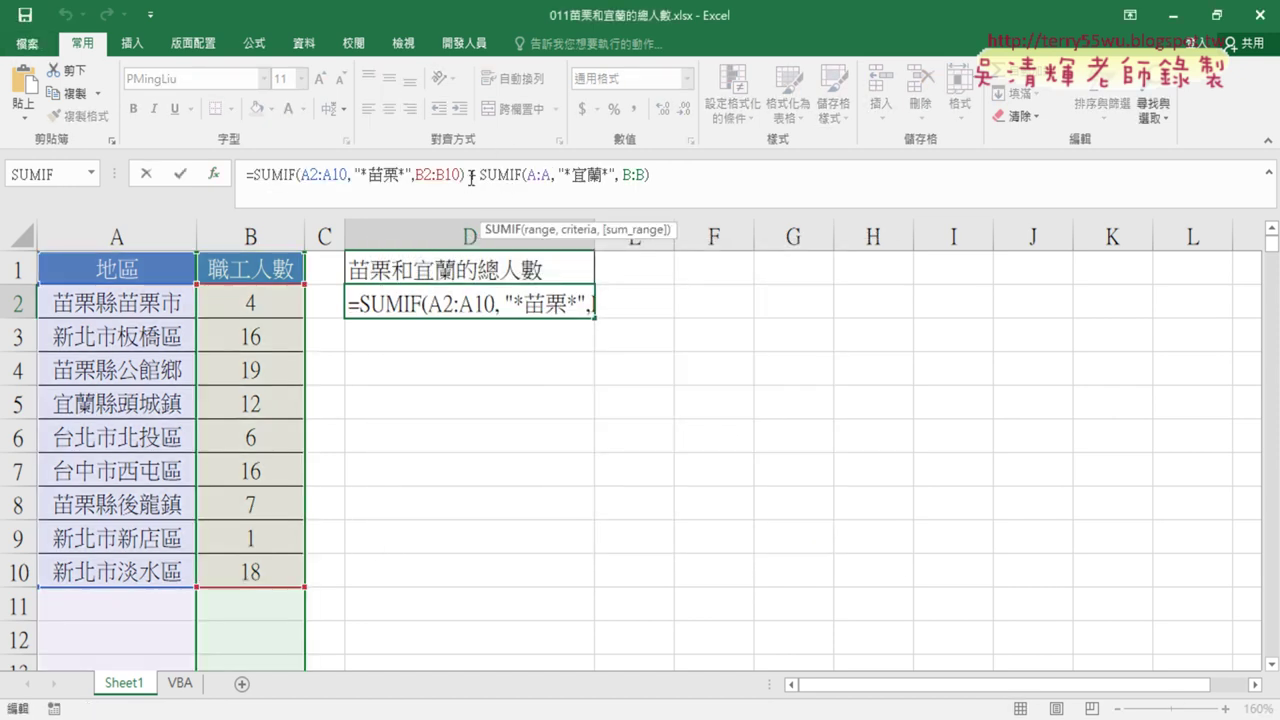
pyautogui.moveTo(467, 175); pyautogui.dragTo(675, 175)
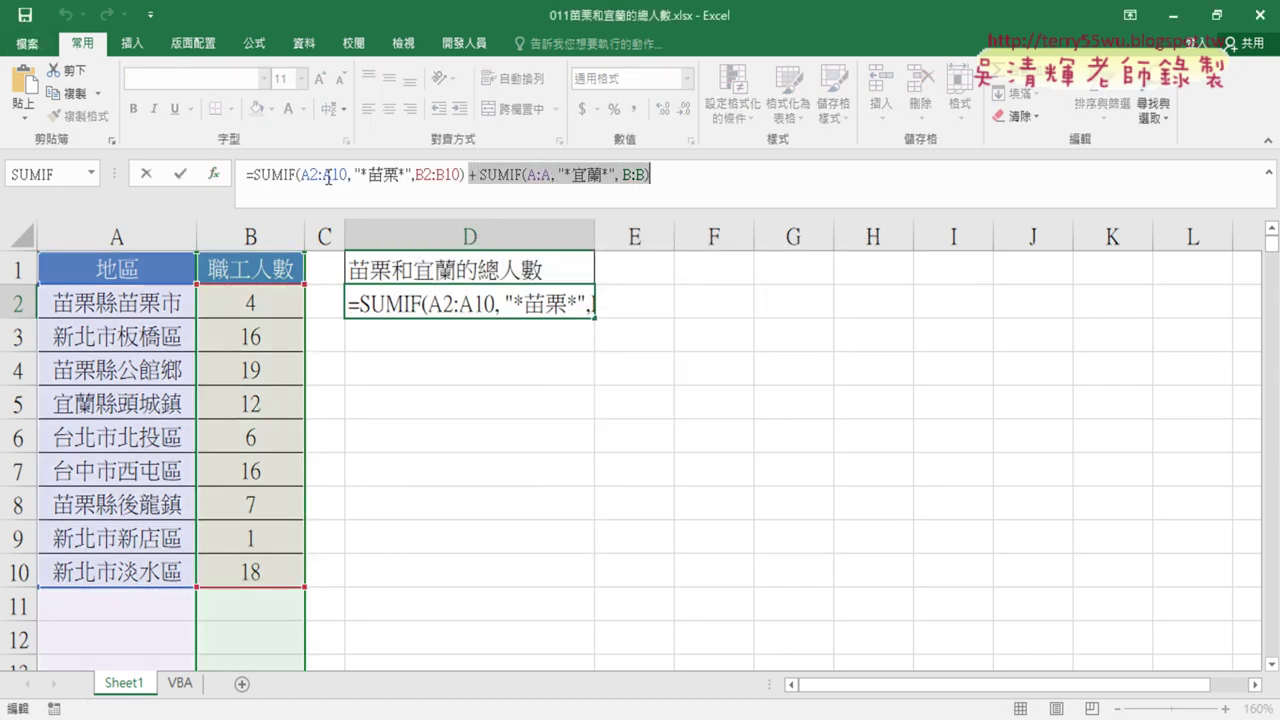
pyautogui.click(498, 176)
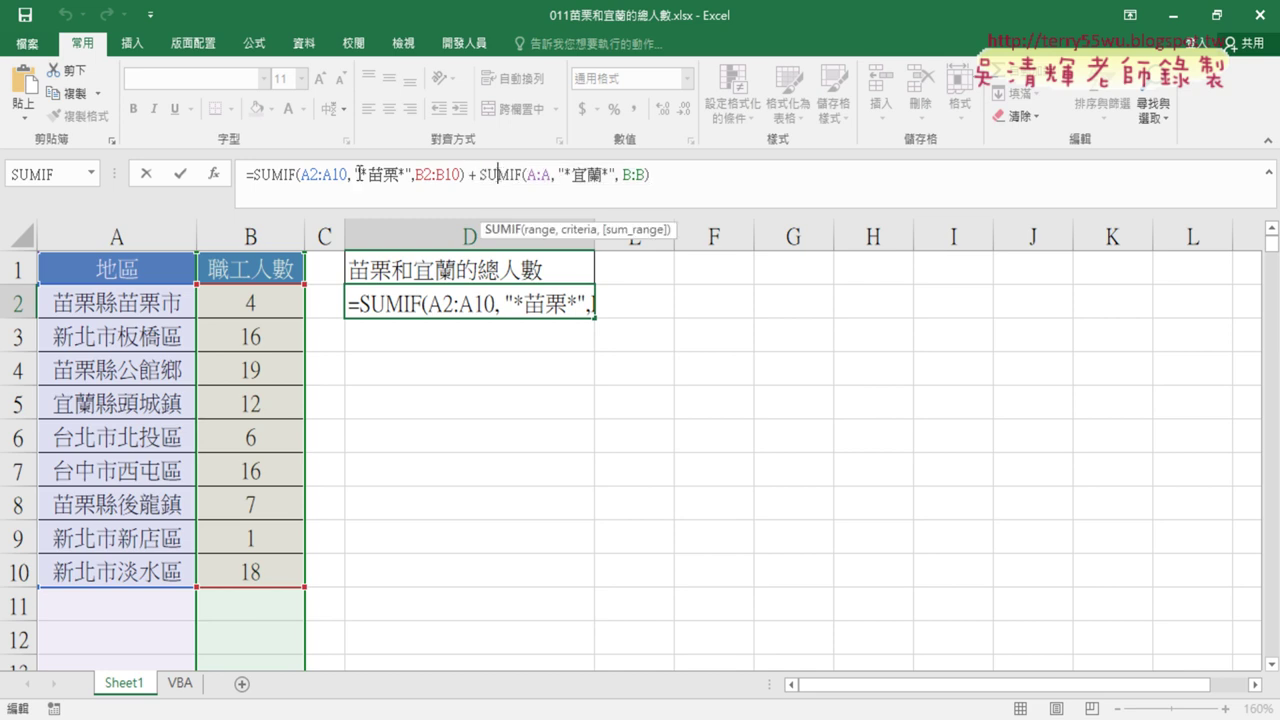
pyautogui.click(224, 180)
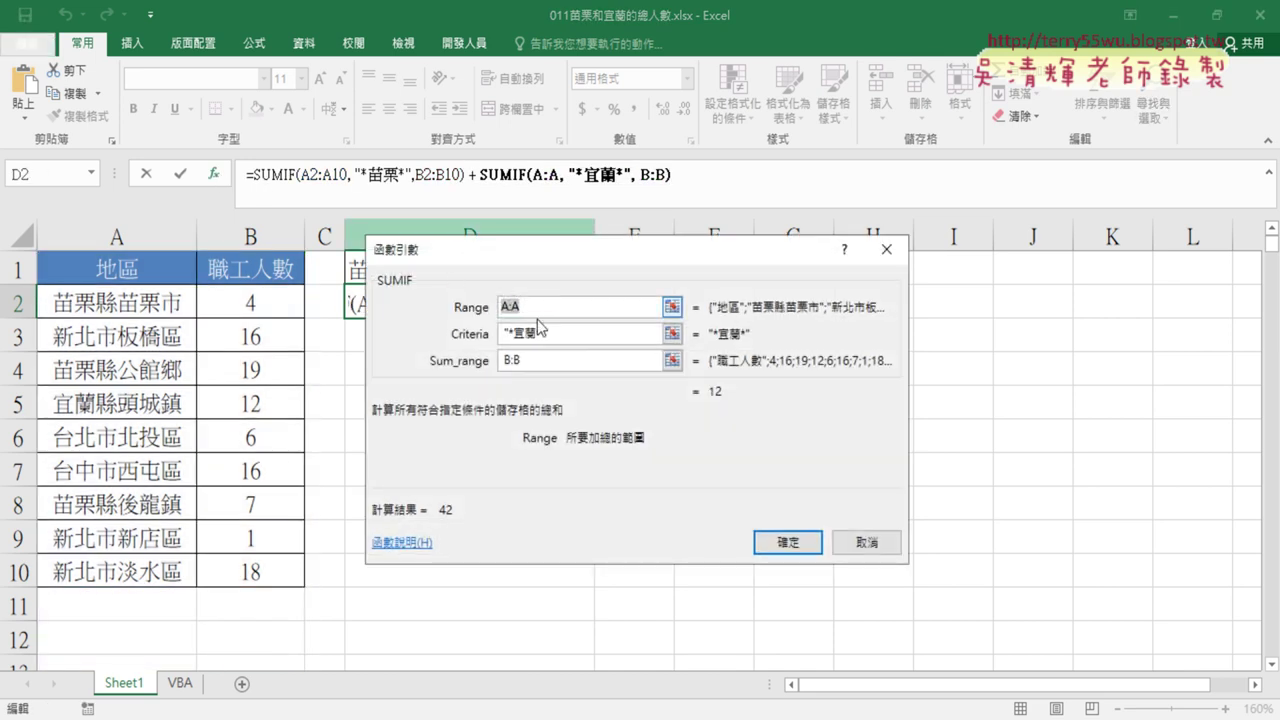
pyautogui.moveTo(152, 310); pyautogui.dragTo(122, 566)
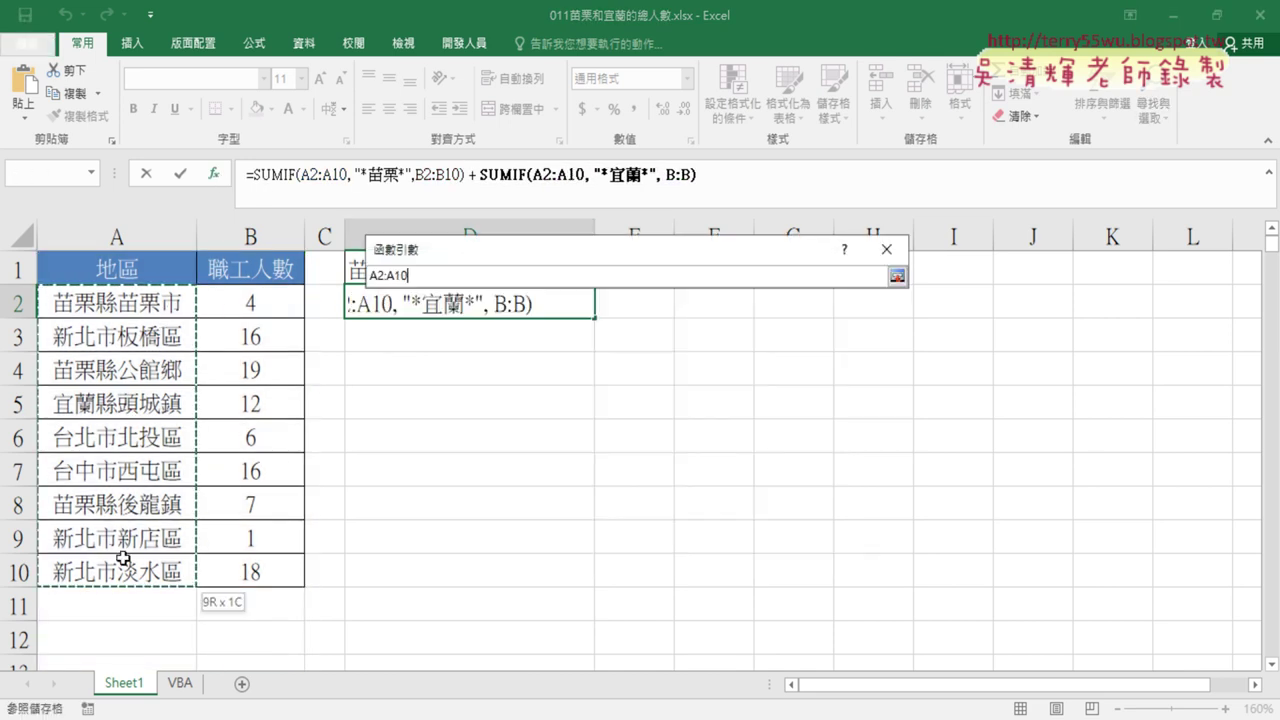
pyautogui.moveTo(565, 360); pyautogui.dragTo(466, 365)
pyautogui.moveTo(250, 302); pyautogui.dragTo(248, 572)
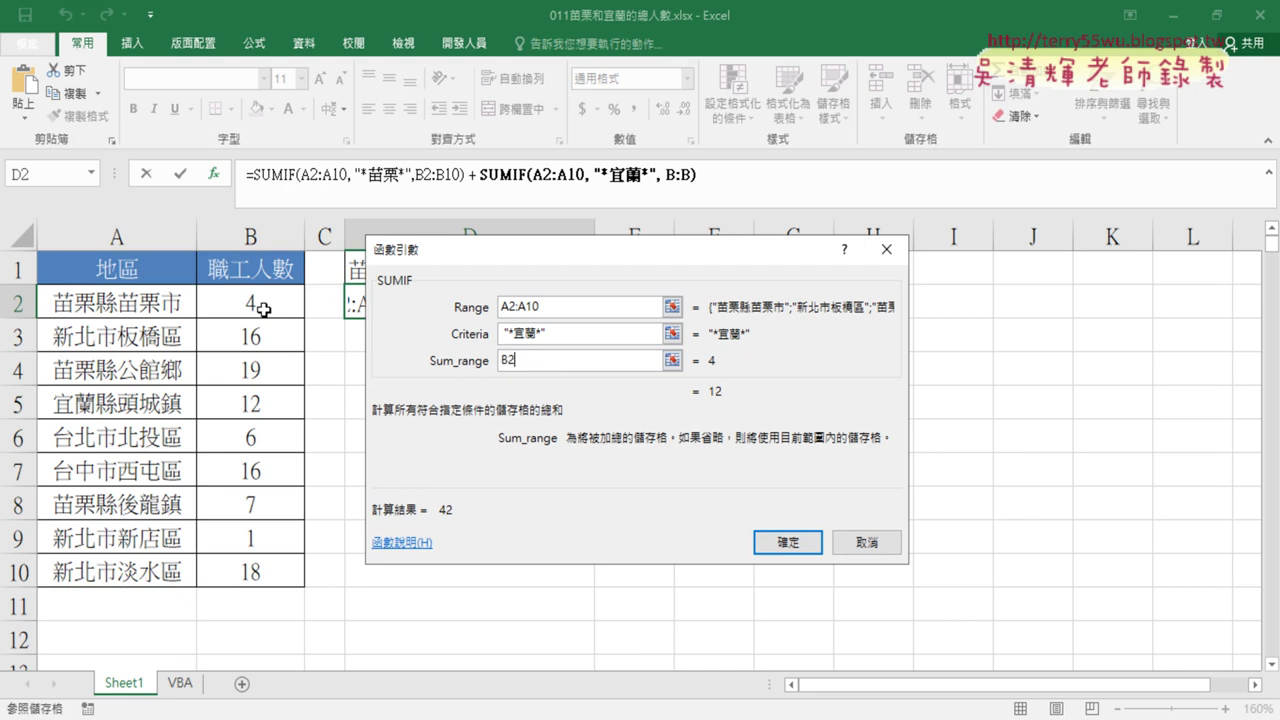
pyautogui.click(765, 545)
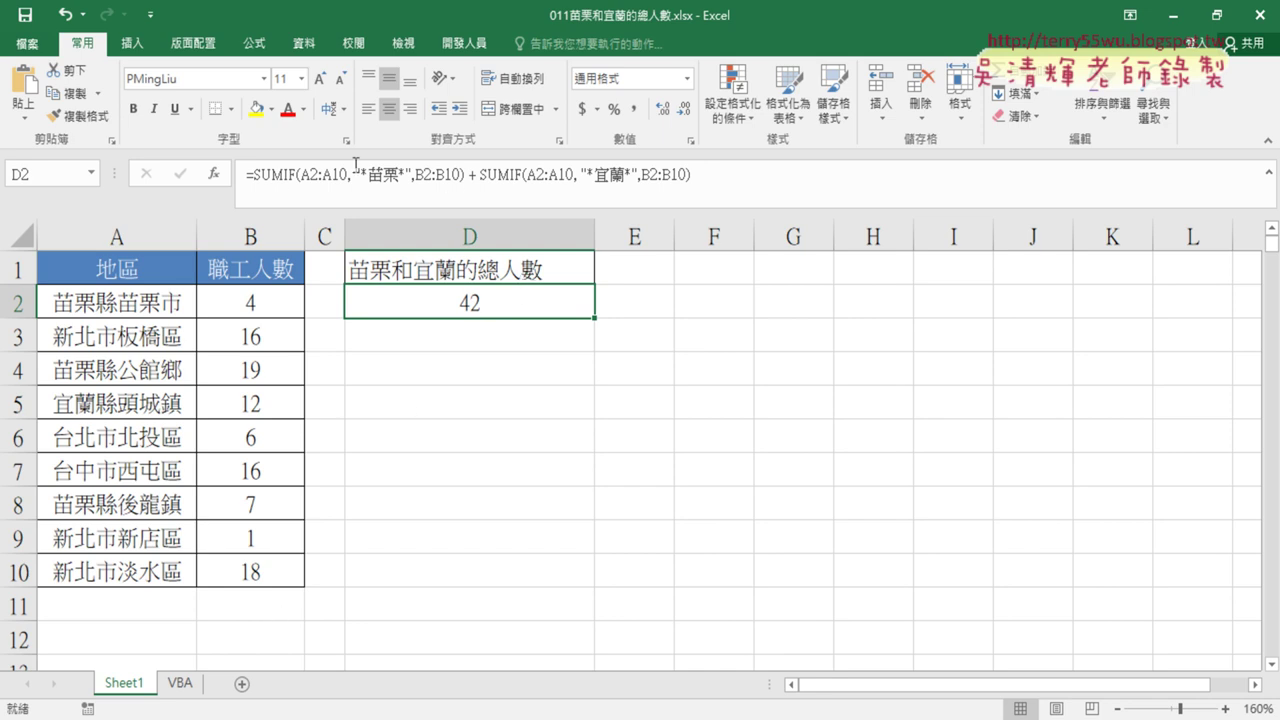
# - Finish editing D2's formula, then delete D2's contents on the VBA sheet
pyautogui.moveTo(251, 177); pyautogui.dragTo(737, 187)
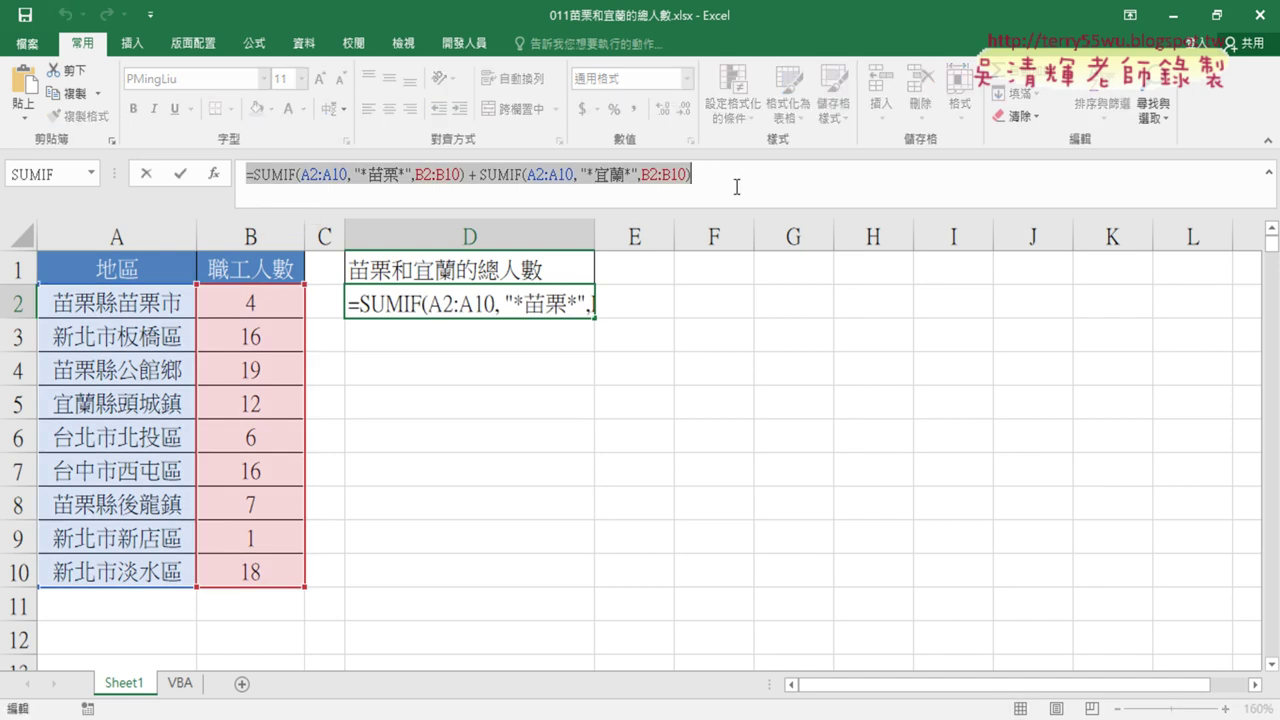
pyautogui.click(180, 176)
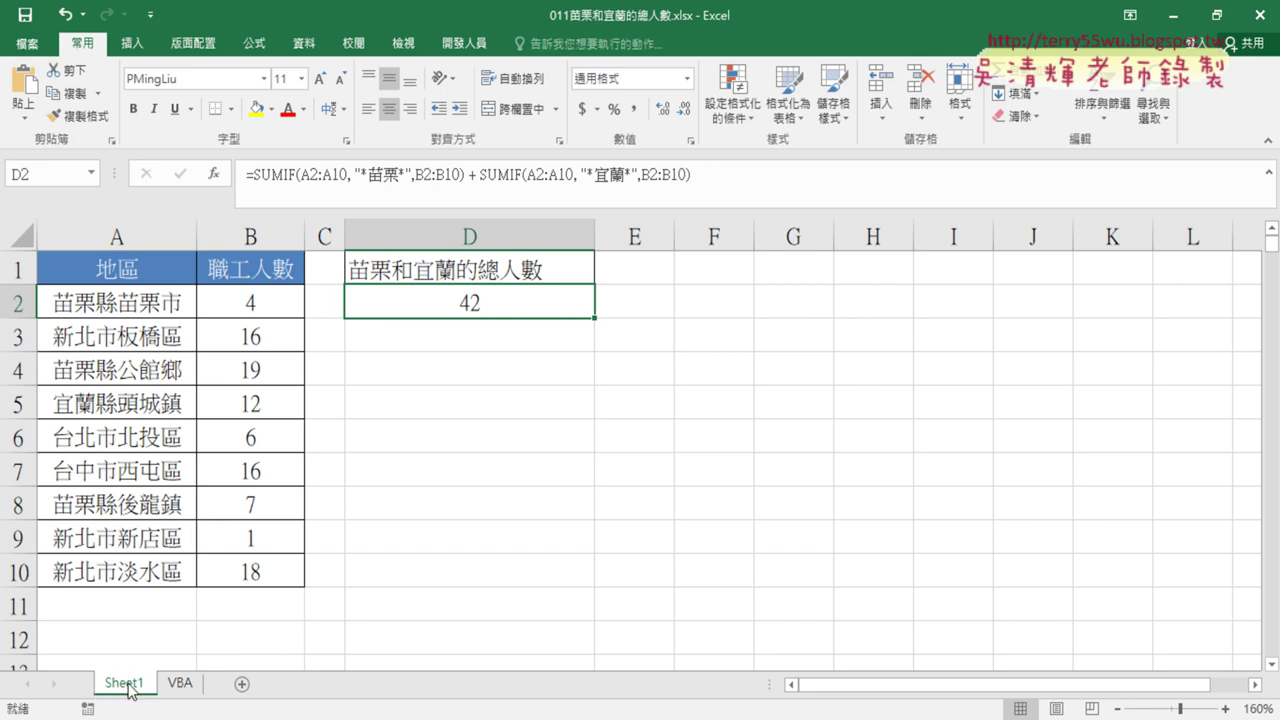
pyautogui.click(181, 686)
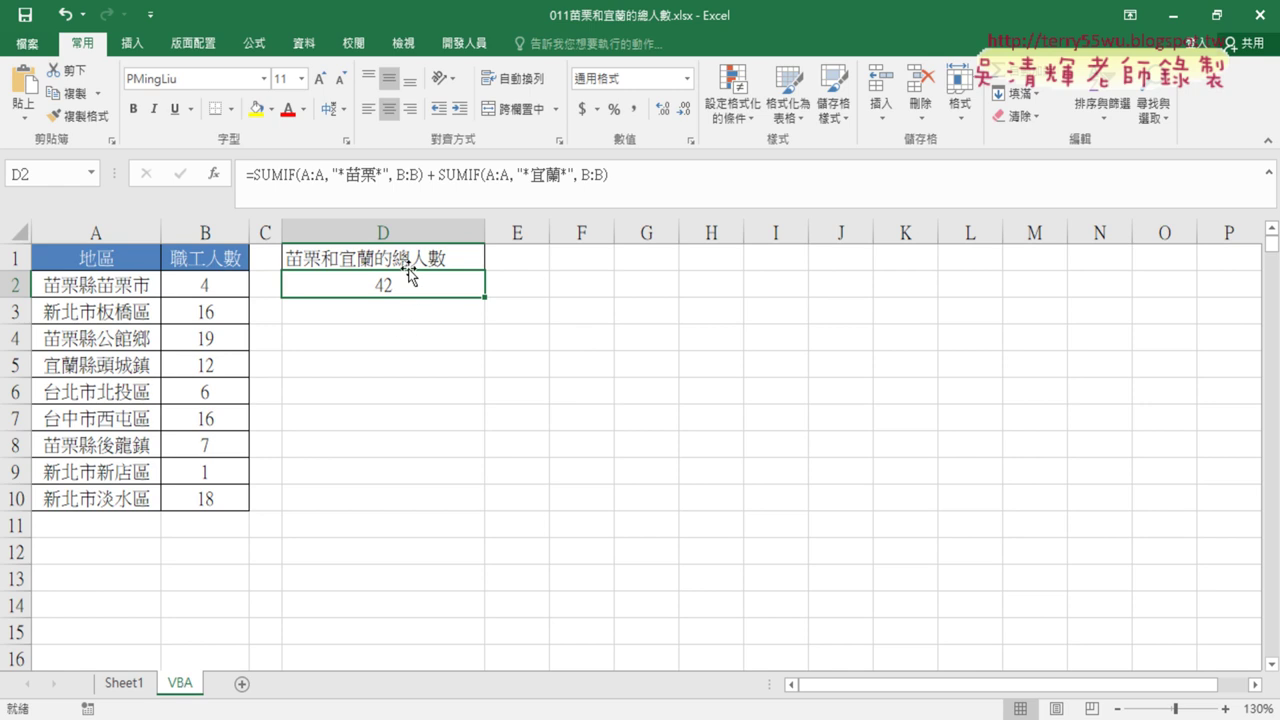
pyautogui.press('Delete')
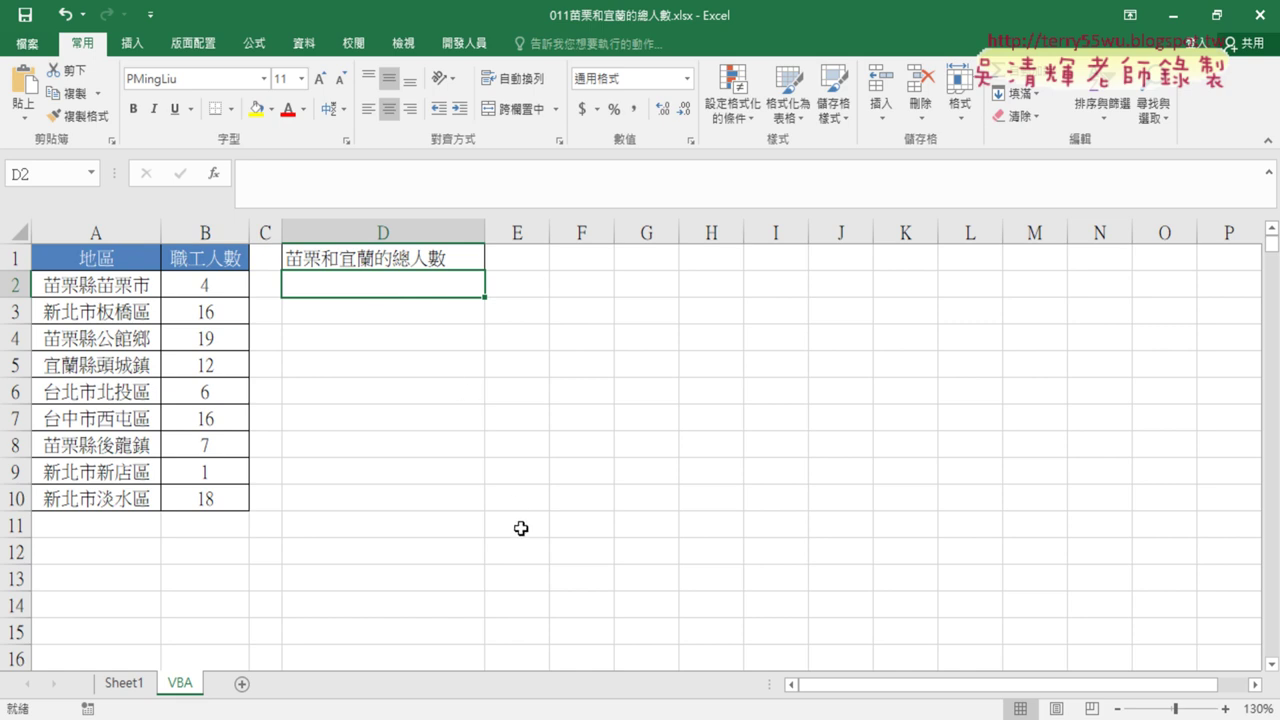
# - Copy the earlier formula prompt into the ChatGPT message box as a new draft
pyautogui.click(556, 719)
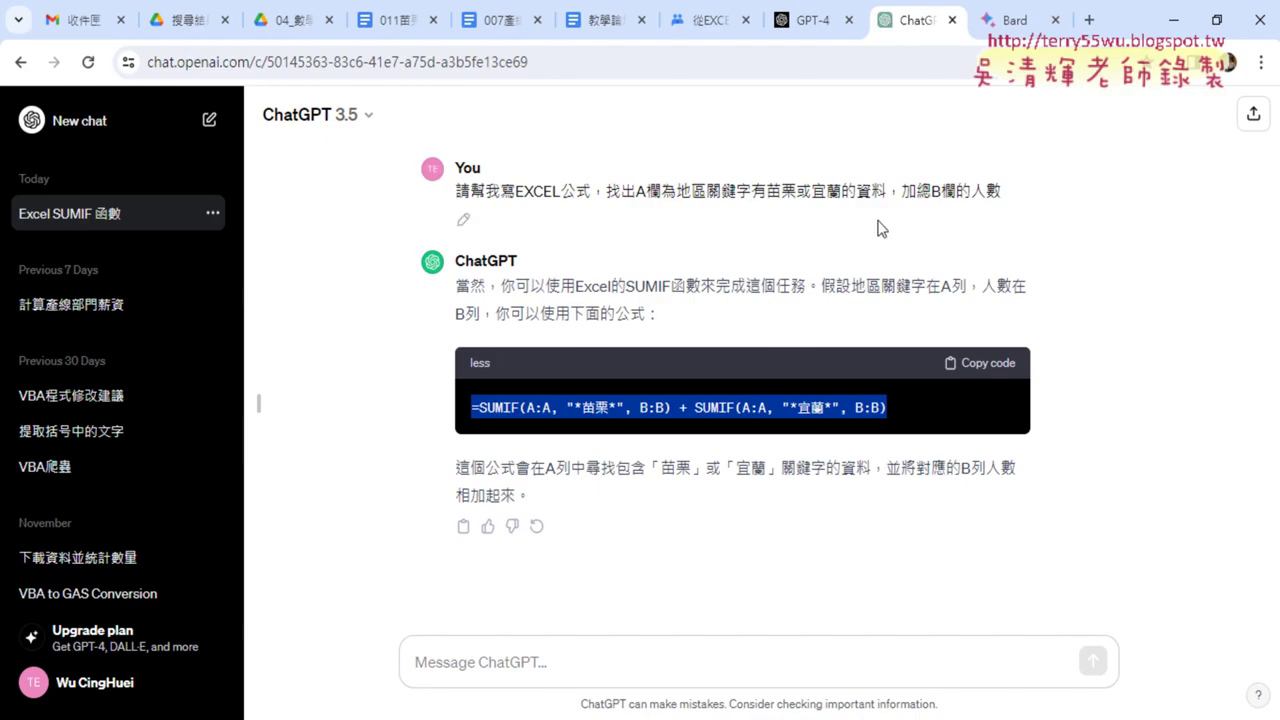
pyautogui.moveTo(1012, 200); pyautogui.dragTo(492, 188)
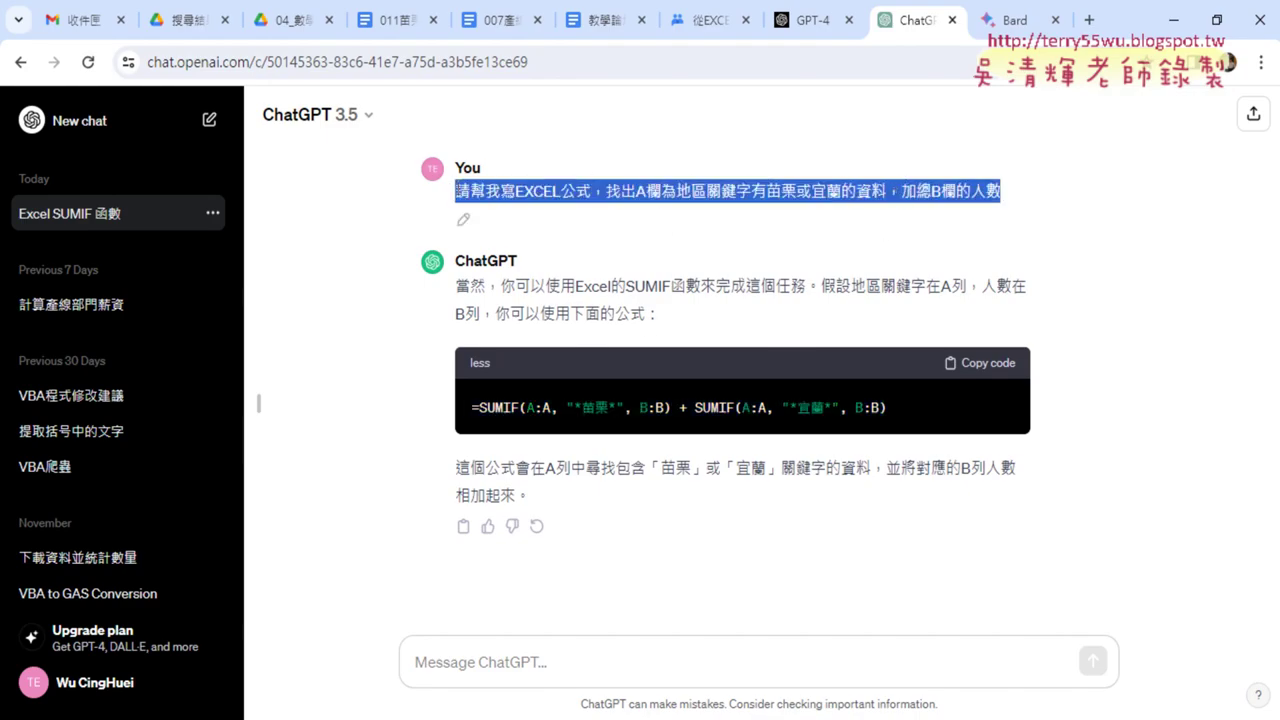
pyautogui.rightClick(555, 195)
pyautogui.click(580, 210)
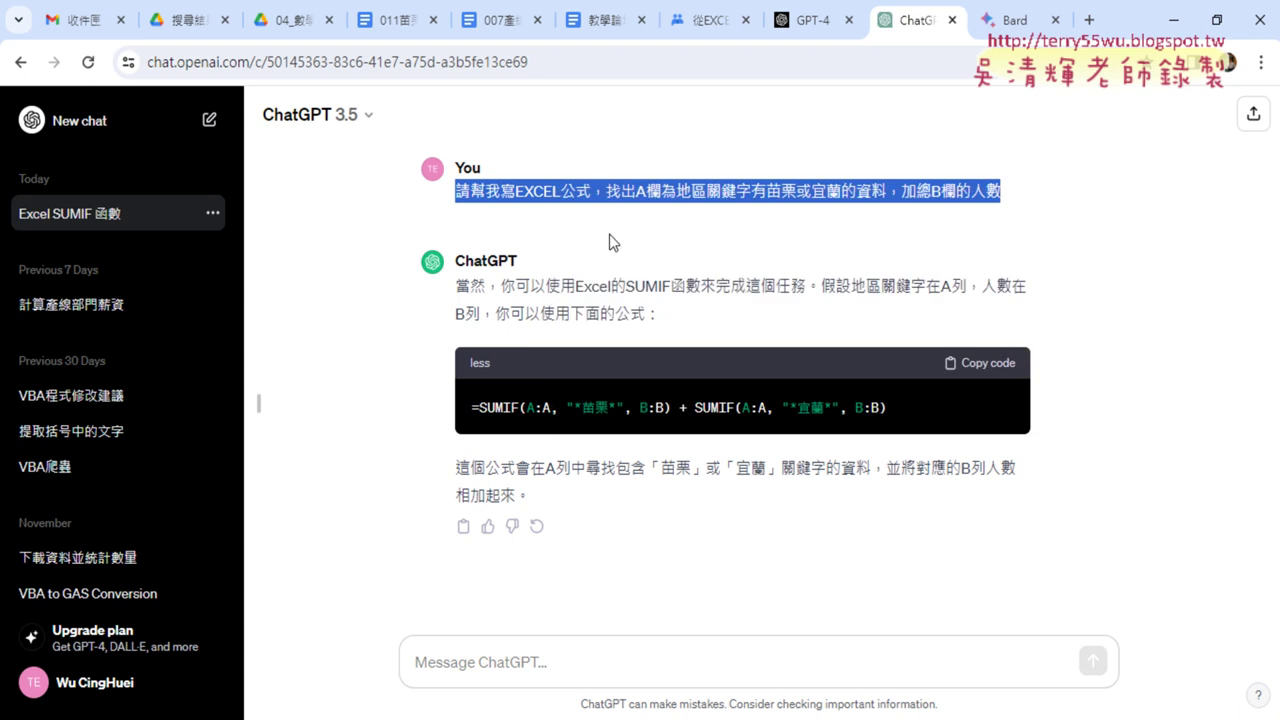
pyautogui.click(502, 660)
pyautogui.rightClick(502, 655)
pyautogui.click(579, 423)
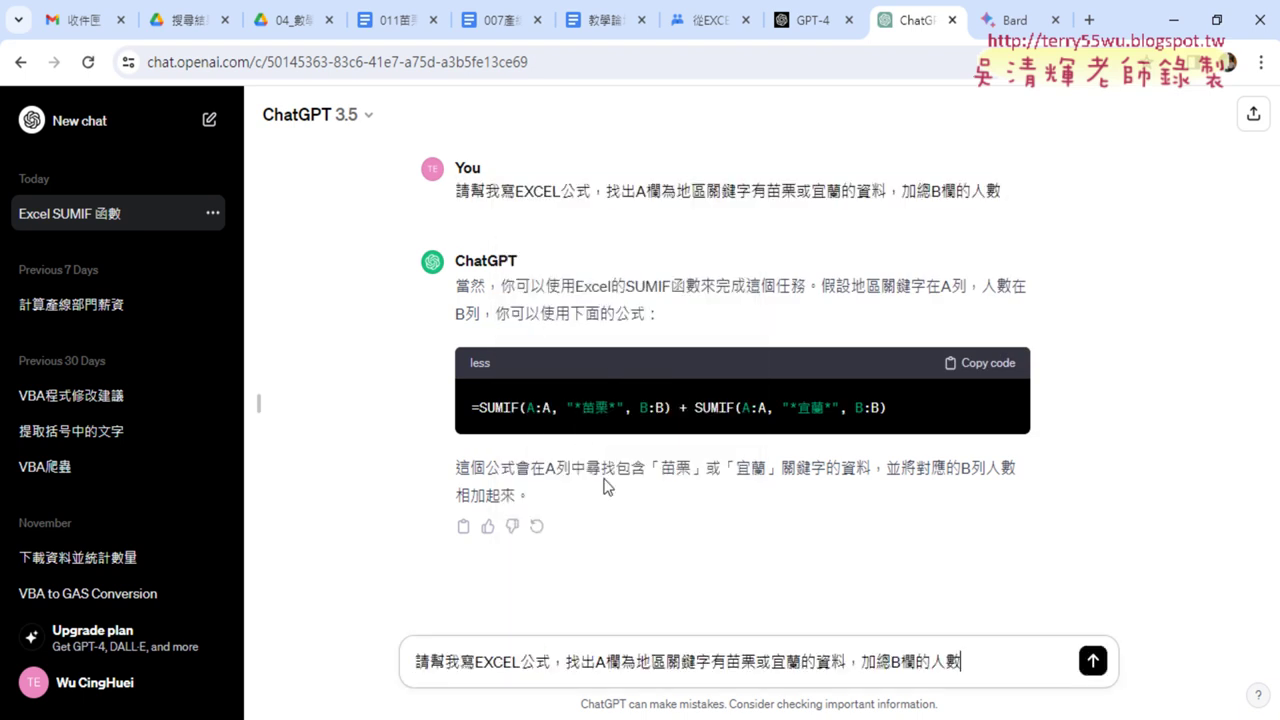
# - Replace 公式 with VBA and append '，輸出到D2儲存格' to the prompt
pyautogui.moveTo(478, 660); pyautogui.dragTo(548, 660)
pyautogui.click(531, 660)
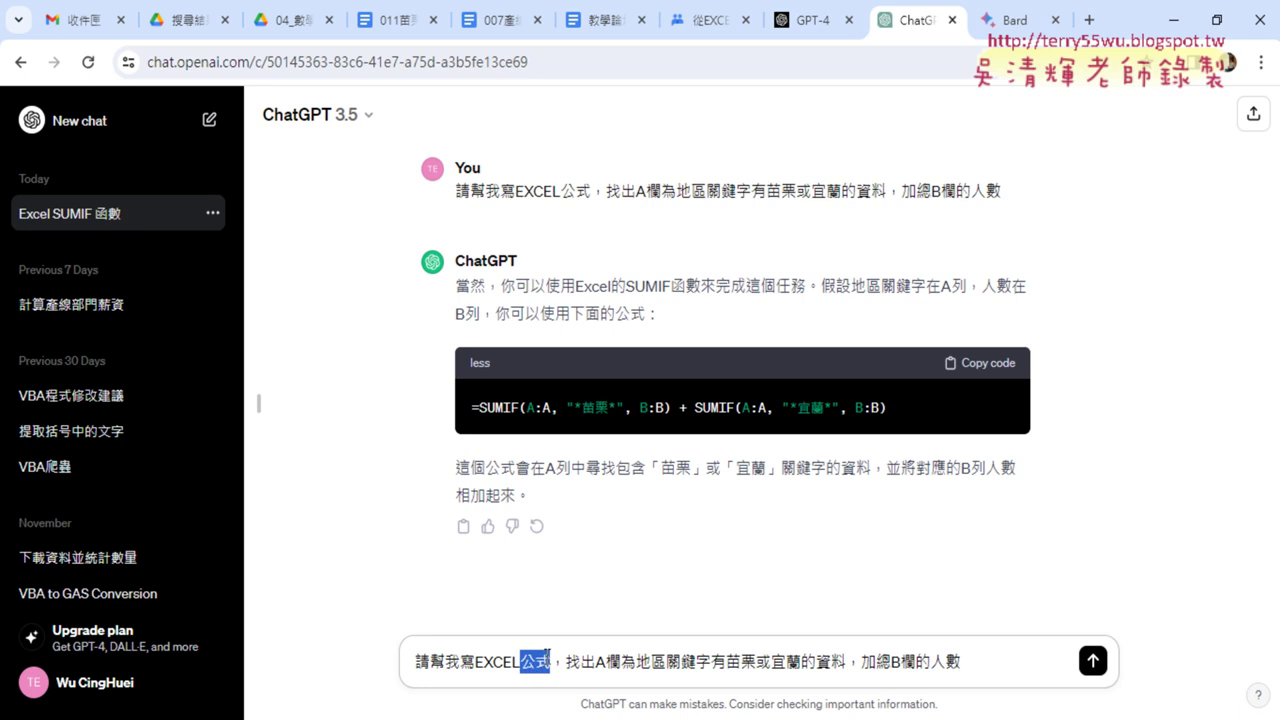
pyautogui.press('BackSpace')
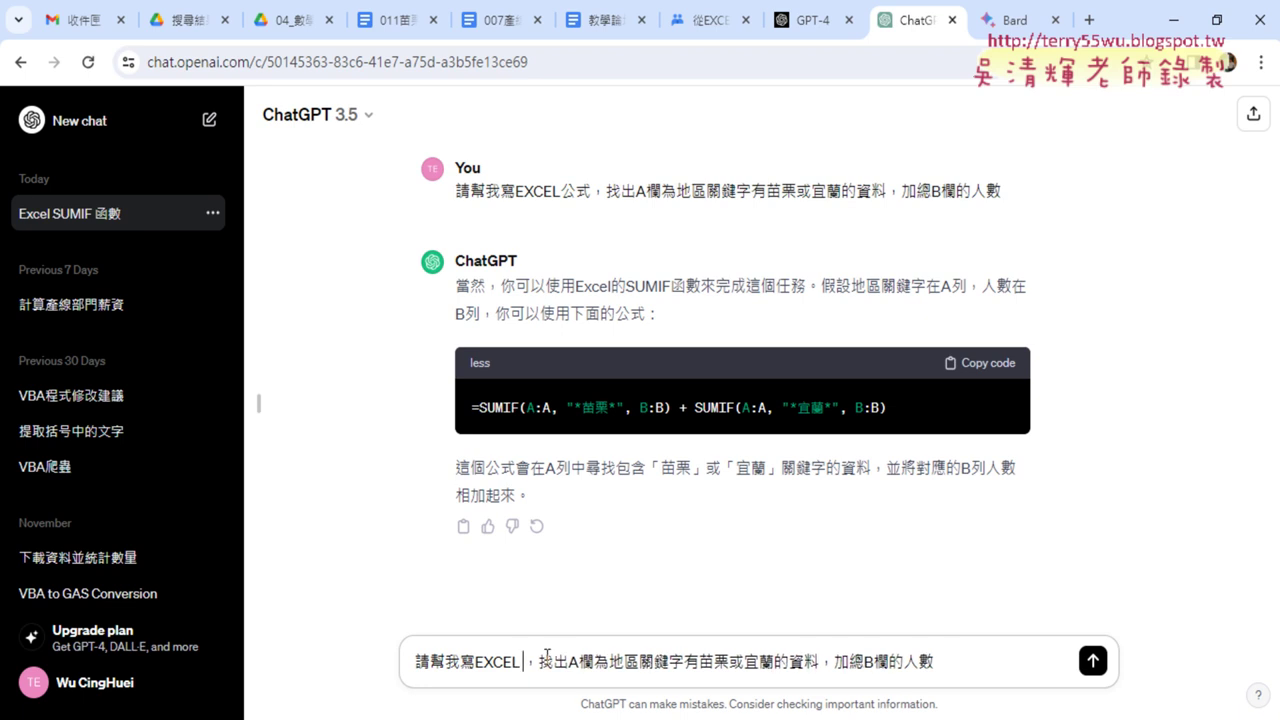
pyautogui.write('VBA')
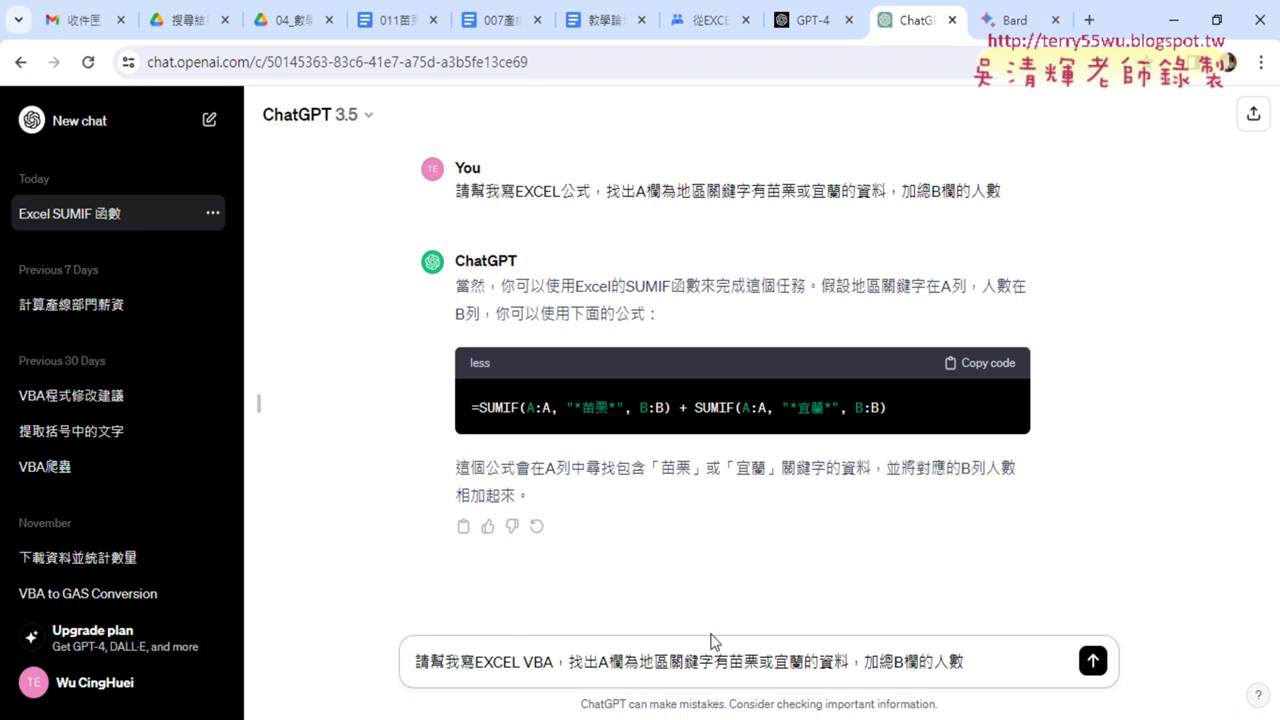
pyautogui.click(982, 652)
pyautogui.write('`')
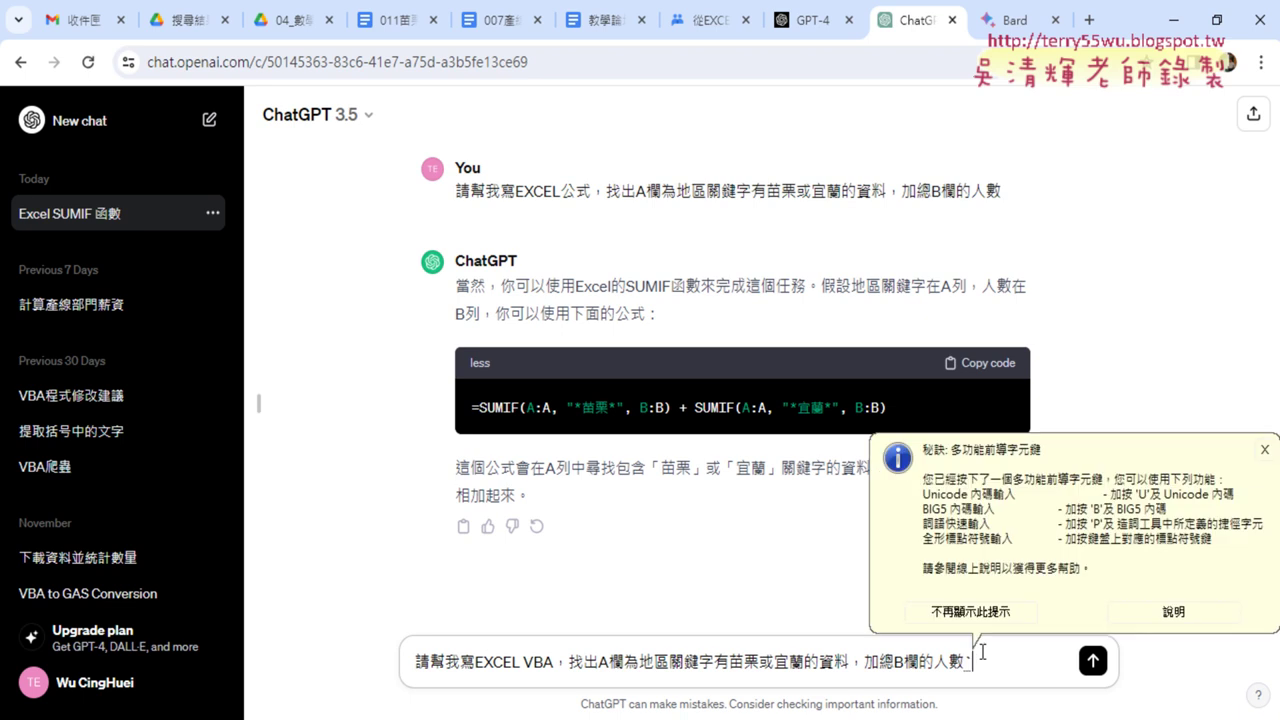
pyautogui.write('，')
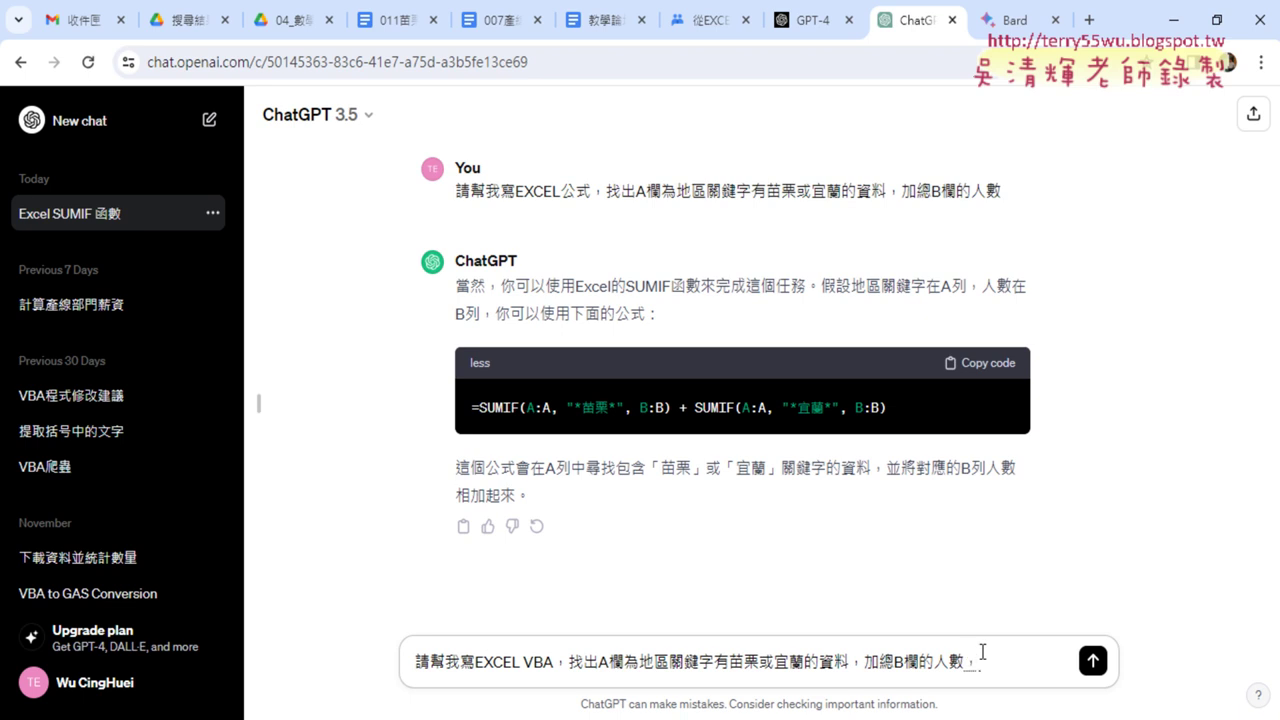
pyautogui.write('書')
pyautogui.write('ㄔ出')
pyautogui.write('到')
pyautogui.press('Return')
pyautogui.write('D2')
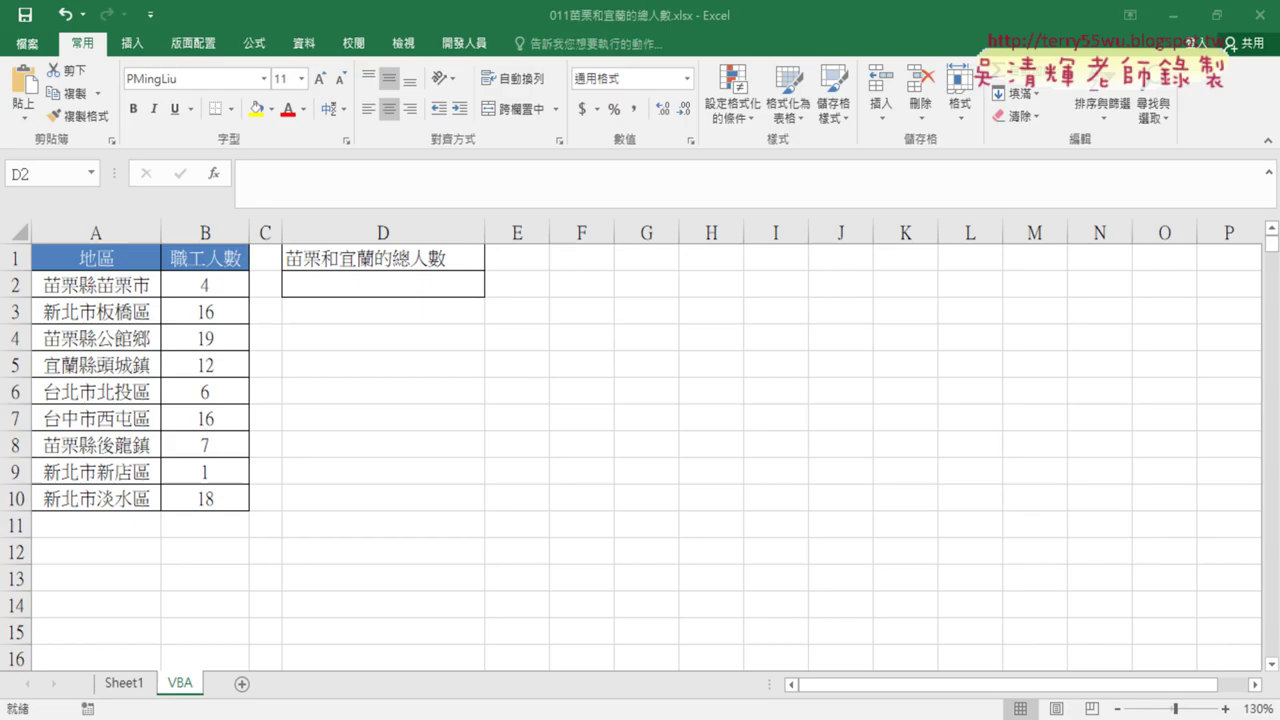
pyautogui.click(416, 280)
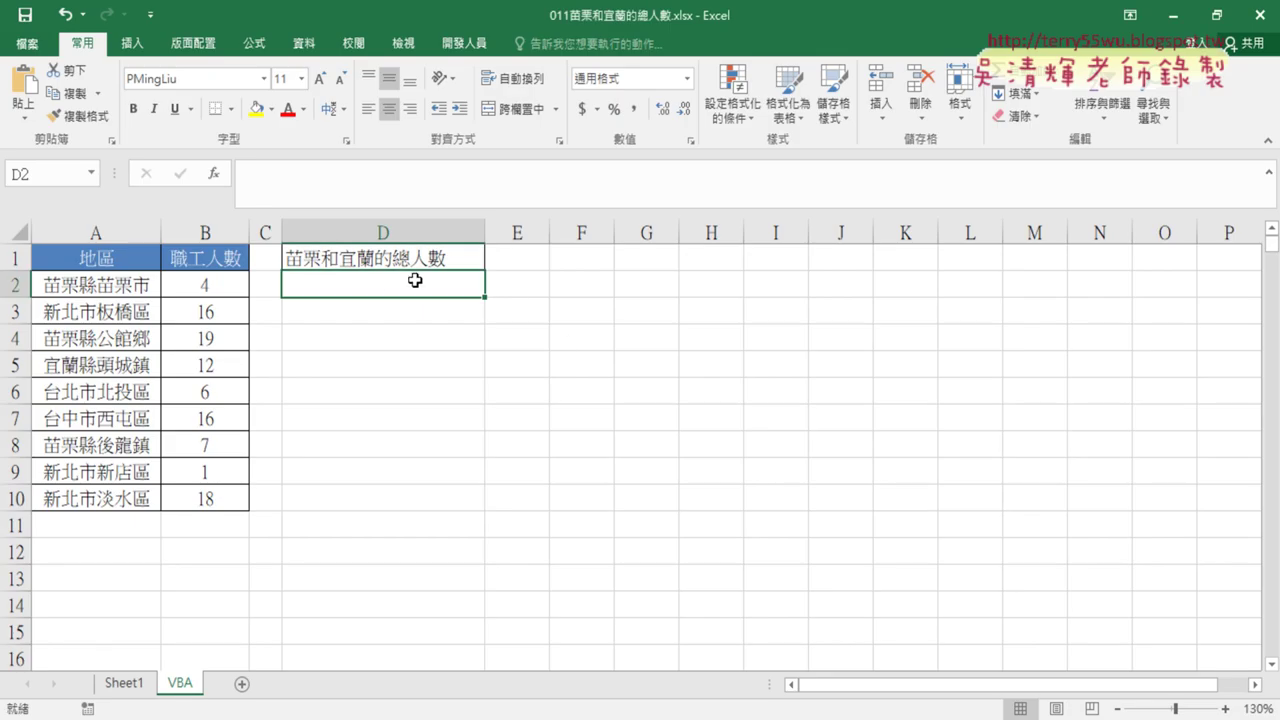
pyautogui.hotkey('alt', 'Tab')
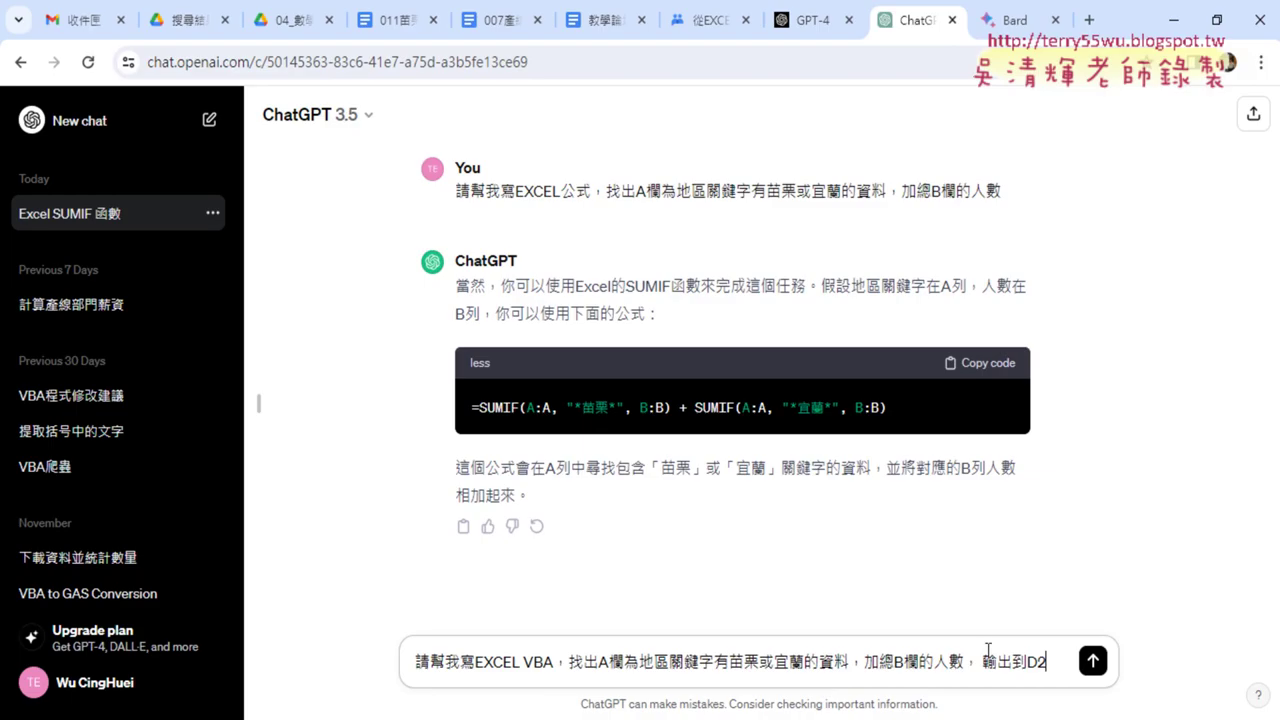
pyautogui.write('儲存')
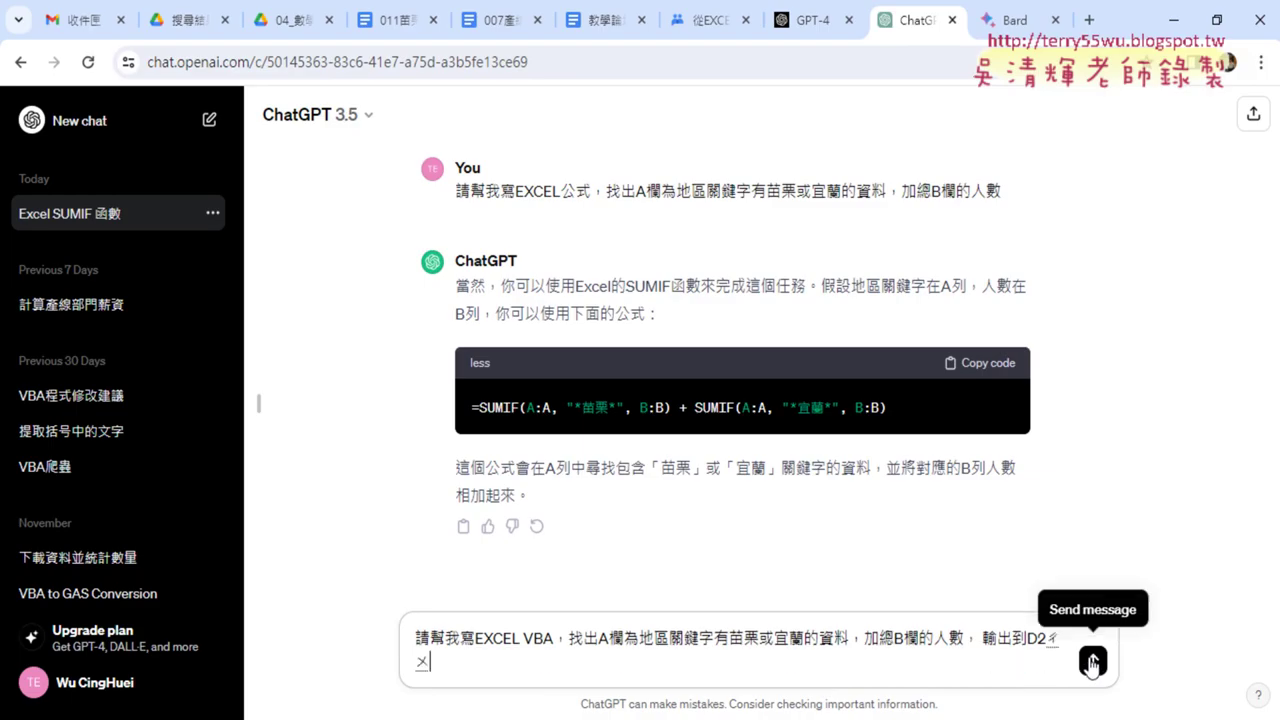
pyautogui.write('格')
pyautogui.press('Return')
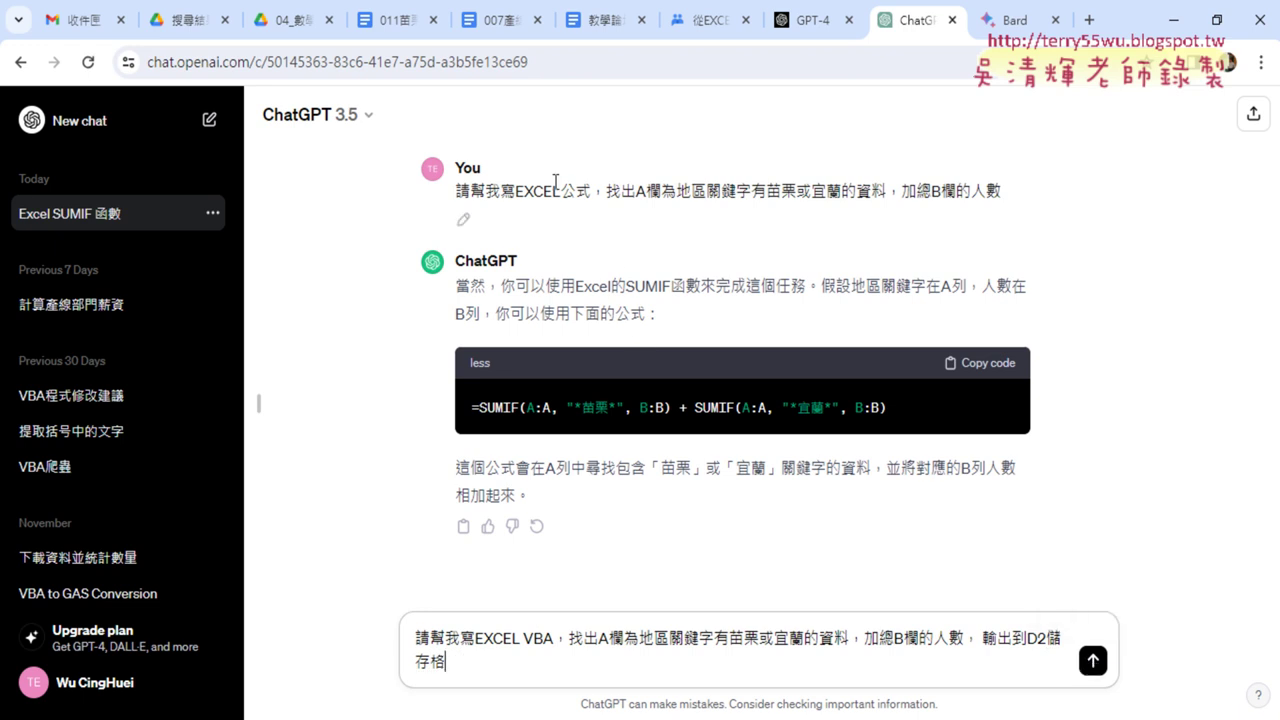
# - Annotate the old and new prompts to highlight the 公式→VBA and D2 changes, then clear the marks
pyautogui.moveTo(506, 216)
pyautogui.mouseDown()
pyautogui.moveTo(705, 223)
pyautogui.moveTo(636, 572)
pyautogui.mouseUp()
pyautogui.moveTo(585, 528); pyautogui.dragTo(738, 548)
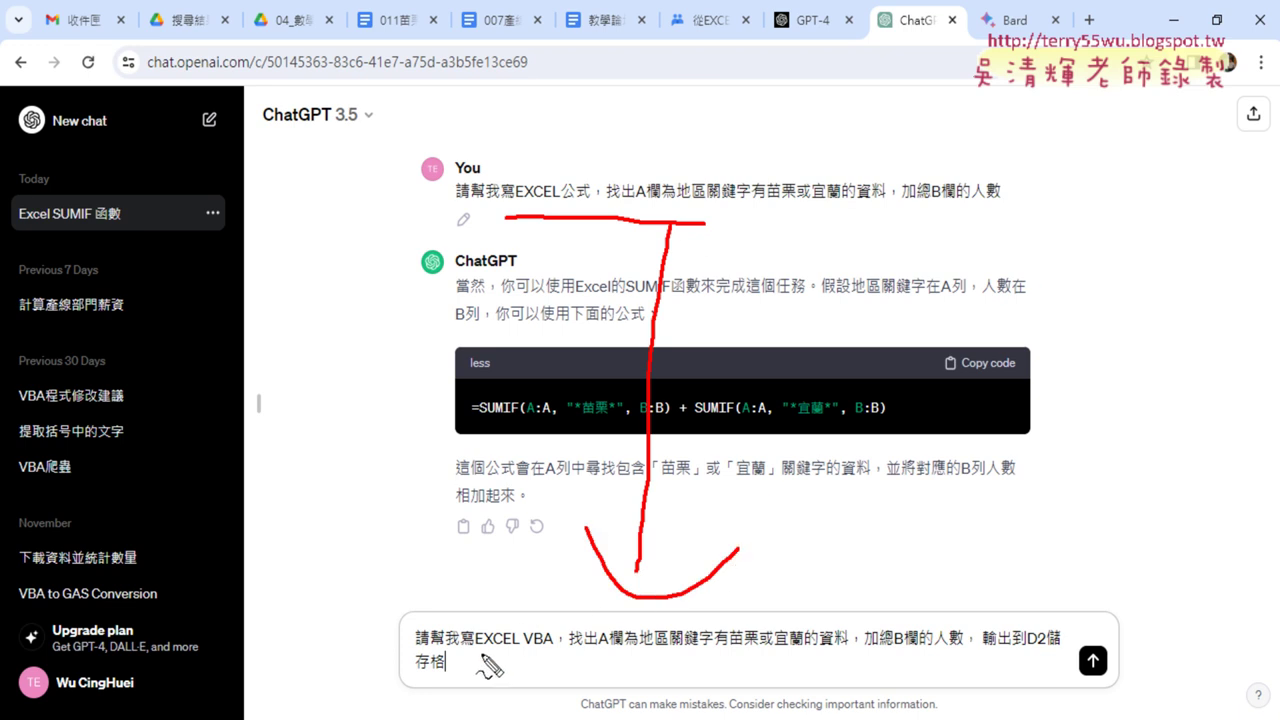
pyautogui.moveTo(476, 647); pyautogui.dragTo(553, 654)
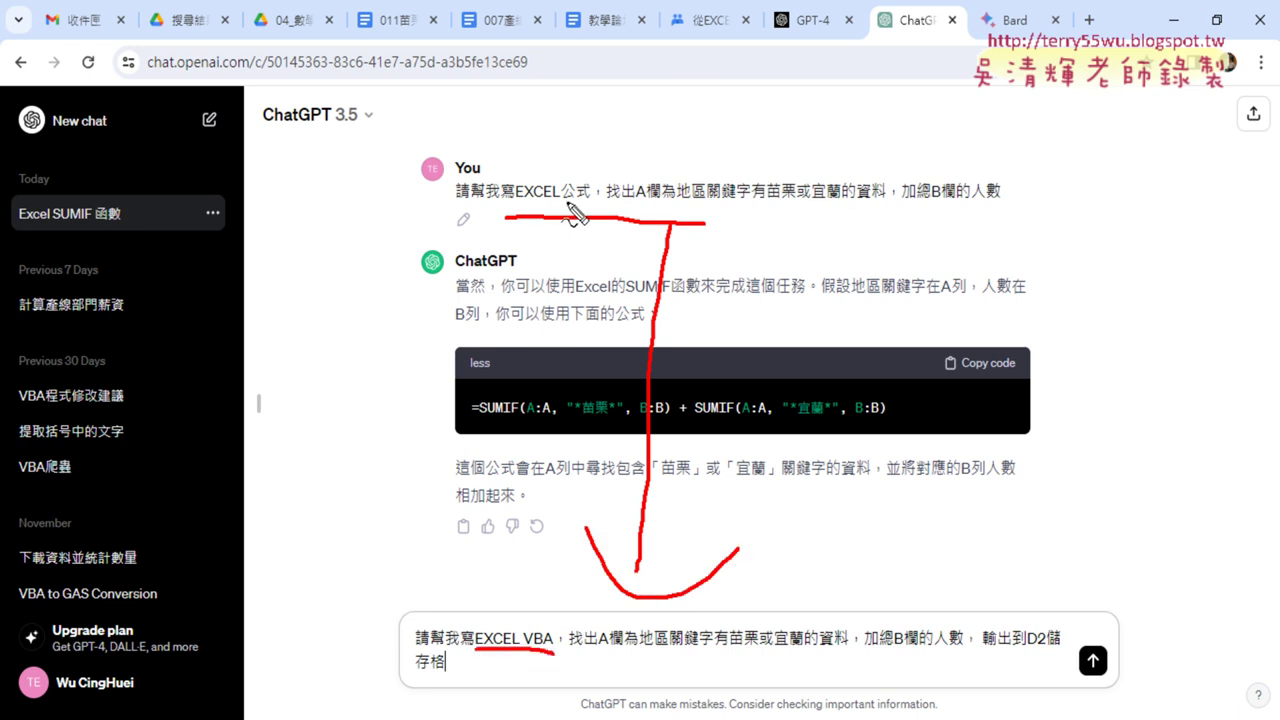
pyautogui.moveTo(566, 201); pyautogui.dragTo(588, 199)
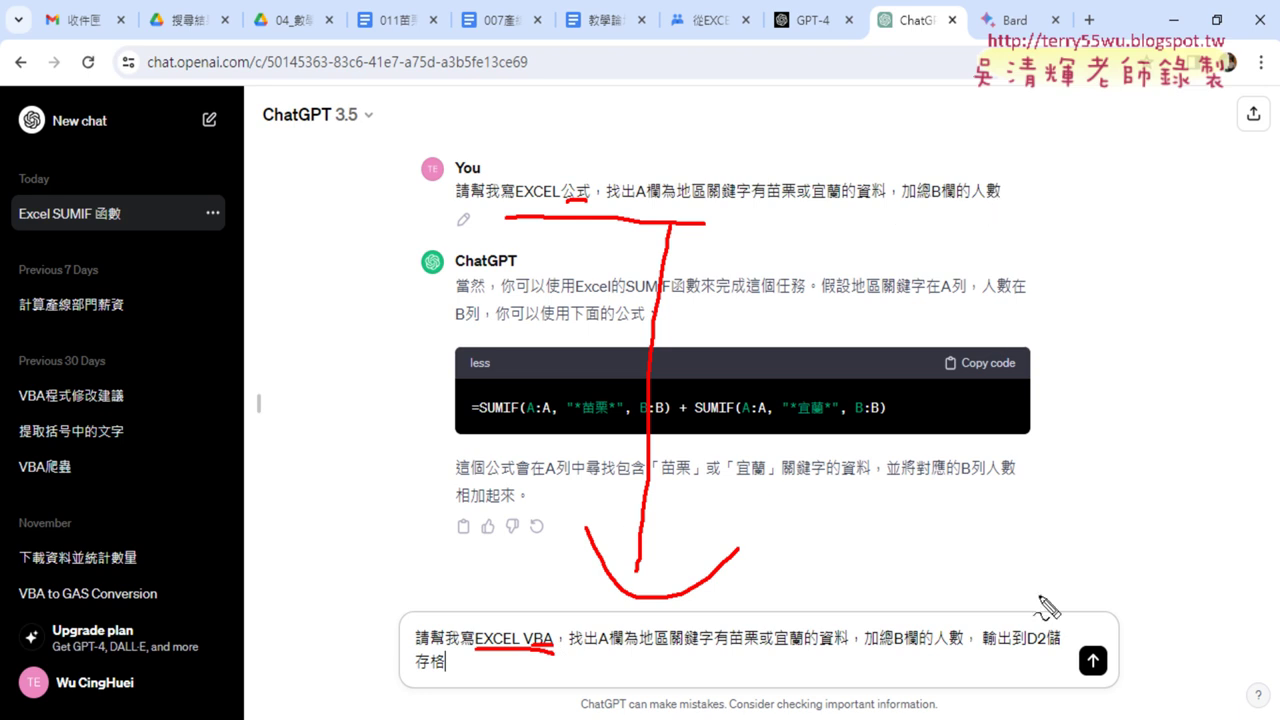
pyautogui.moveTo(984, 647); pyautogui.dragTo(1058, 641)
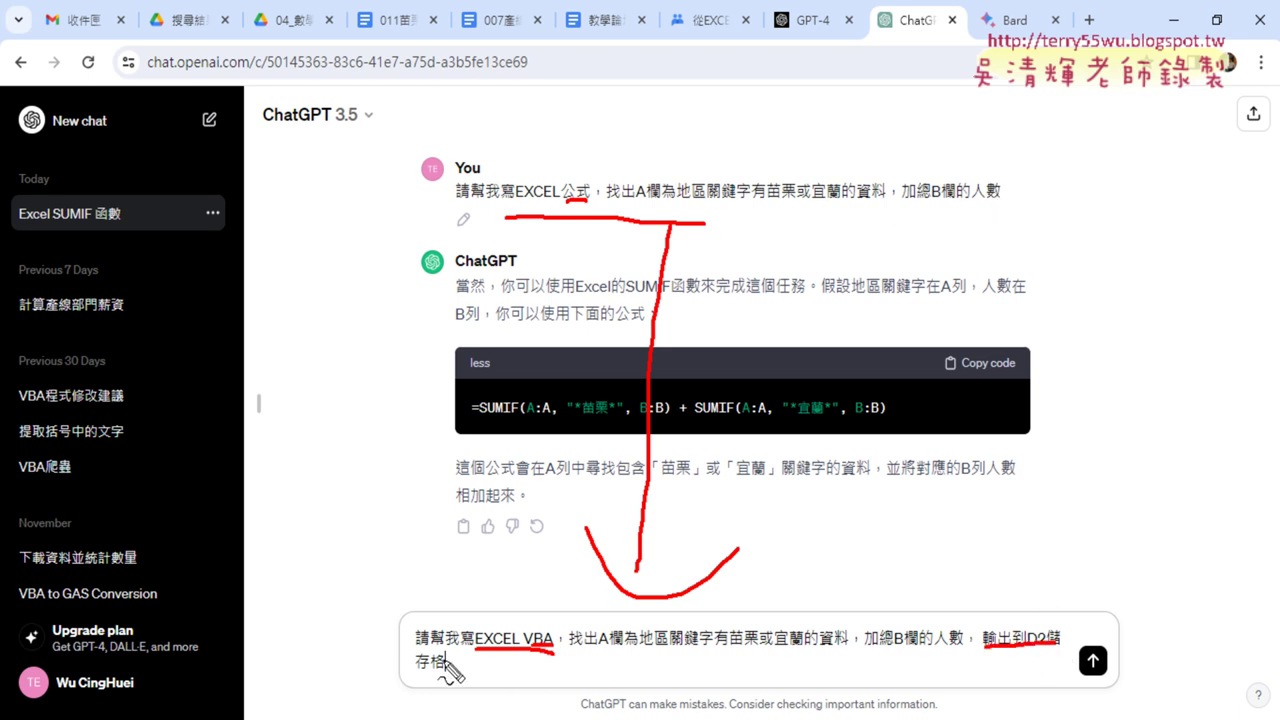
pyautogui.moveTo(448, 673); pyautogui.dragTo(416, 673)
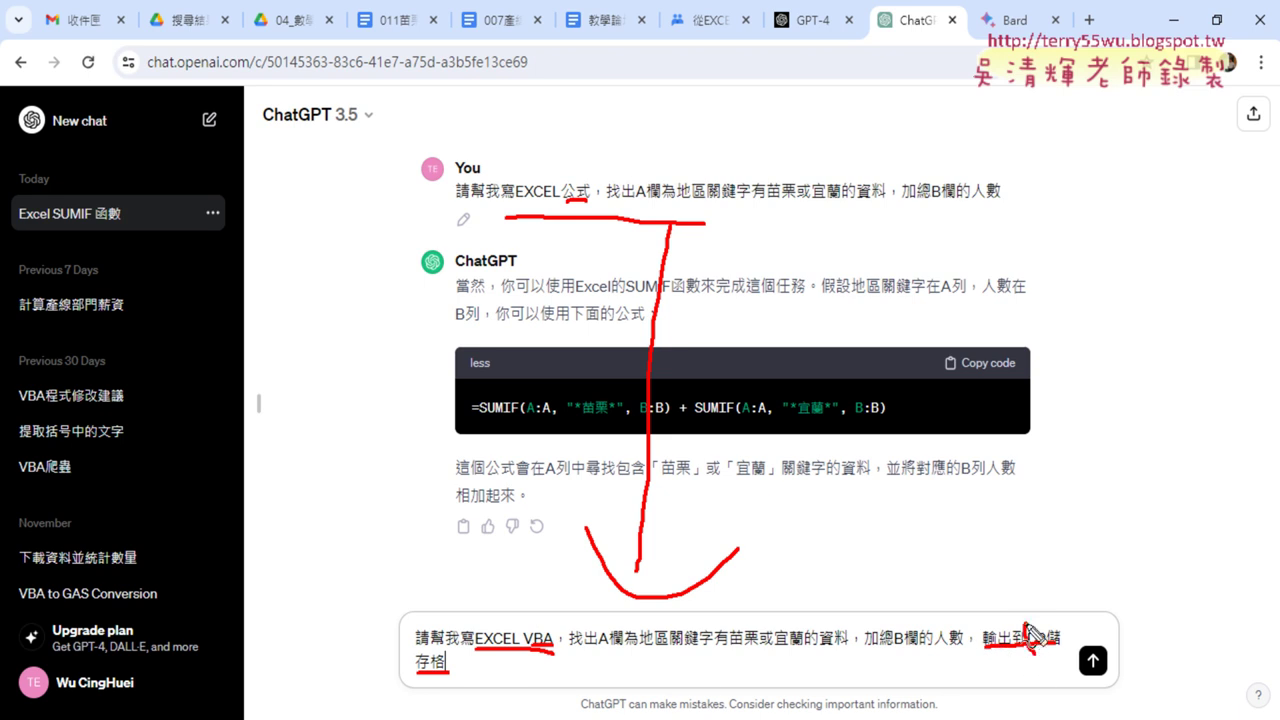
pyautogui.moveTo(1028, 632); pyautogui.dragTo(1036, 640)
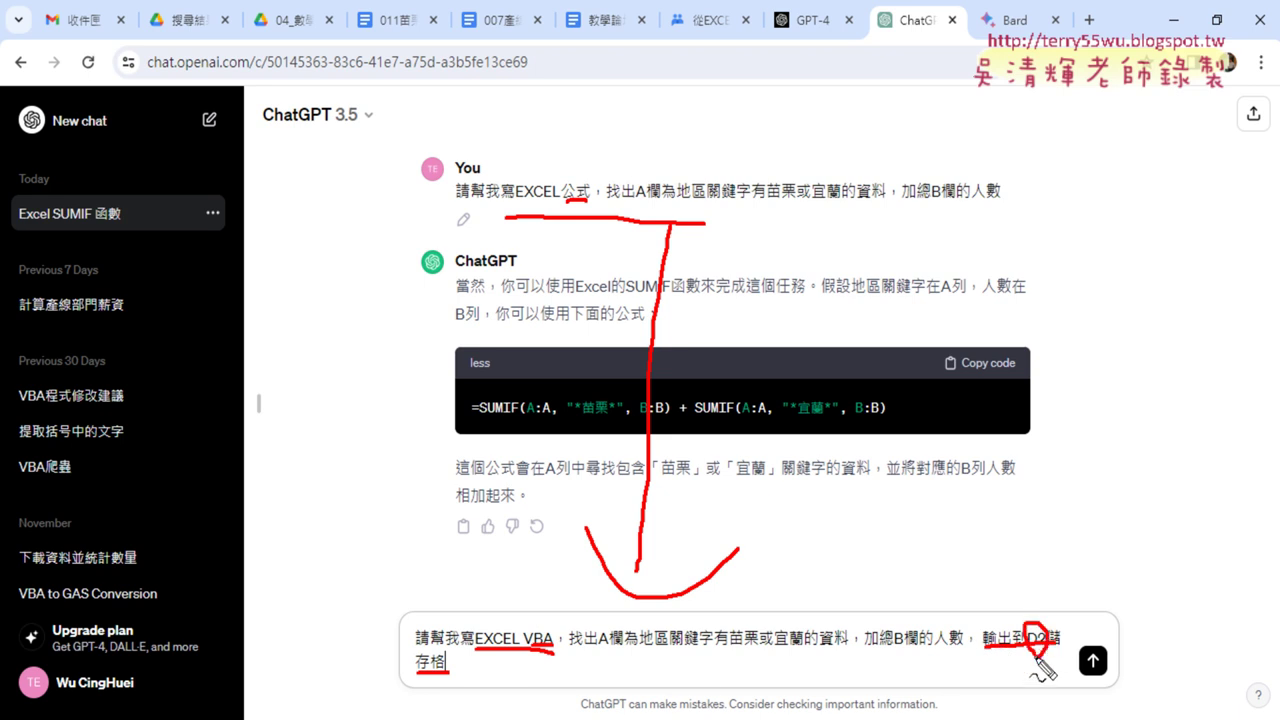
pyautogui.press('Escape')
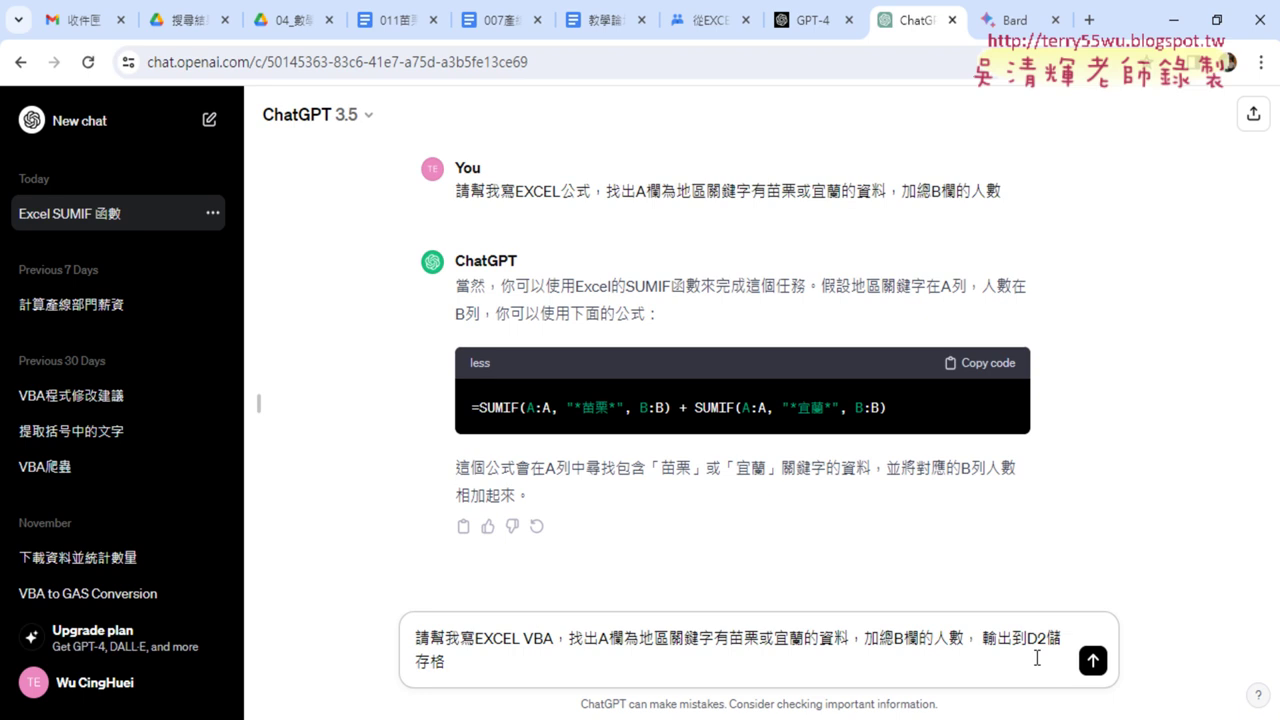
# - Send the VBA prompt, review the generated SumRegion macro, and go back to Excel
pyautogui.press('Return')
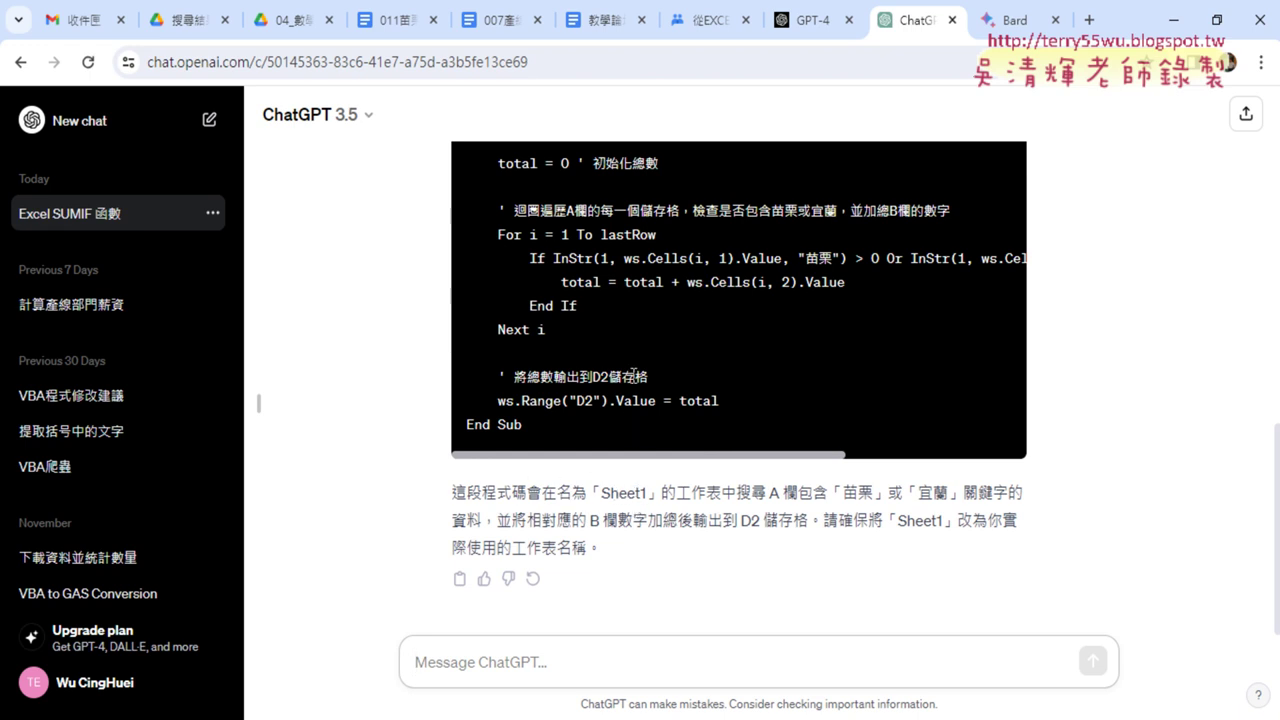
pyautogui.scroll(3, 566, 393)
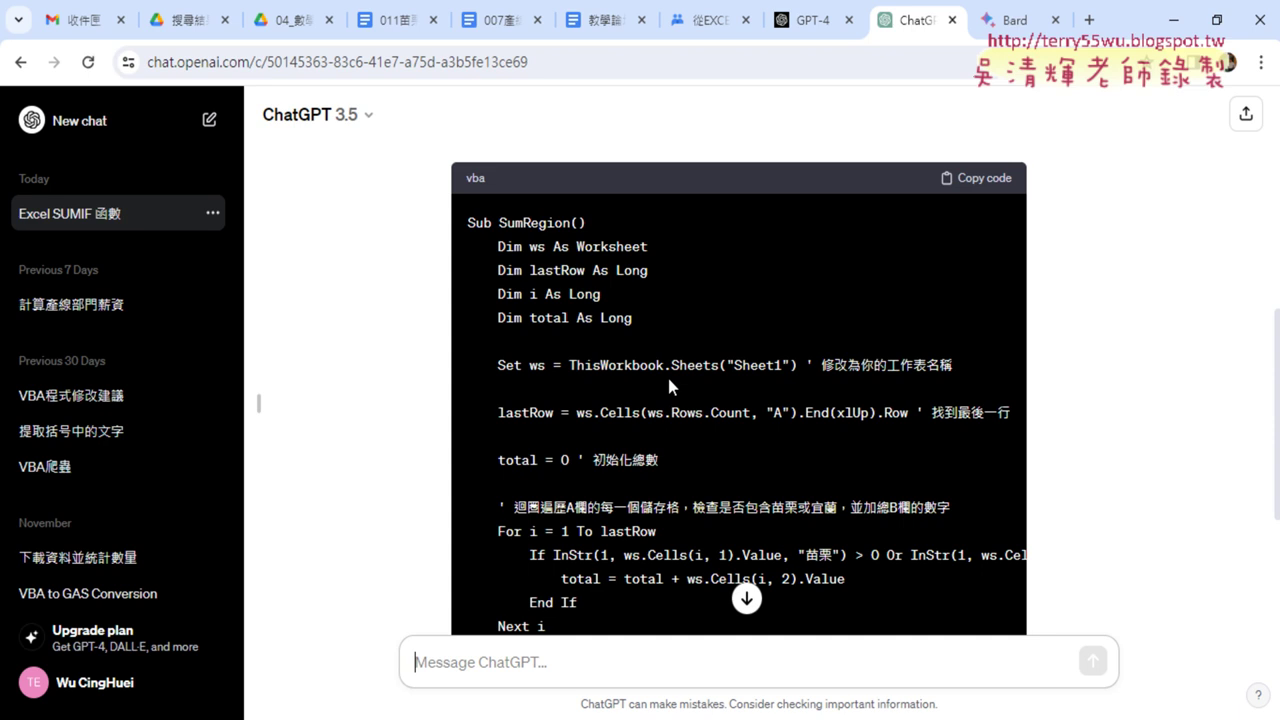
pyautogui.hotkey('alt', 'Tab')
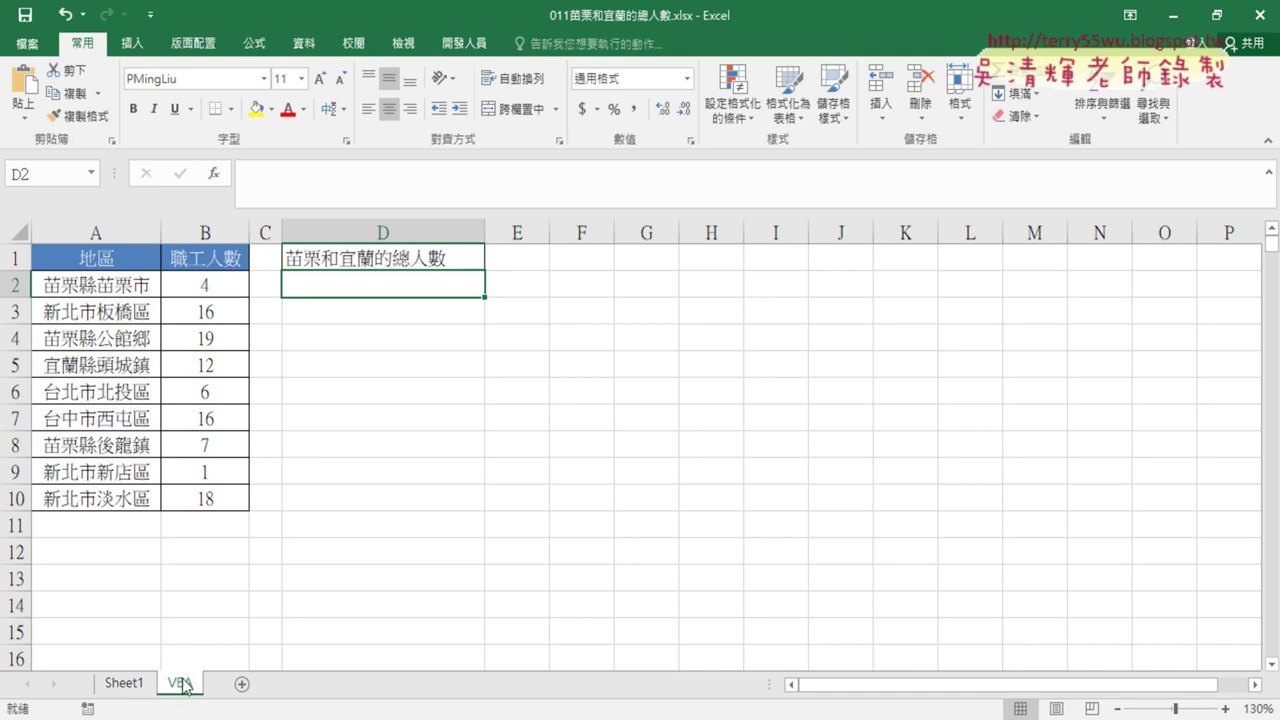
# - Show Excel's Developer tab and copy the SumRegion code from ChatGPT's answer
pyautogui.click(476, 48)
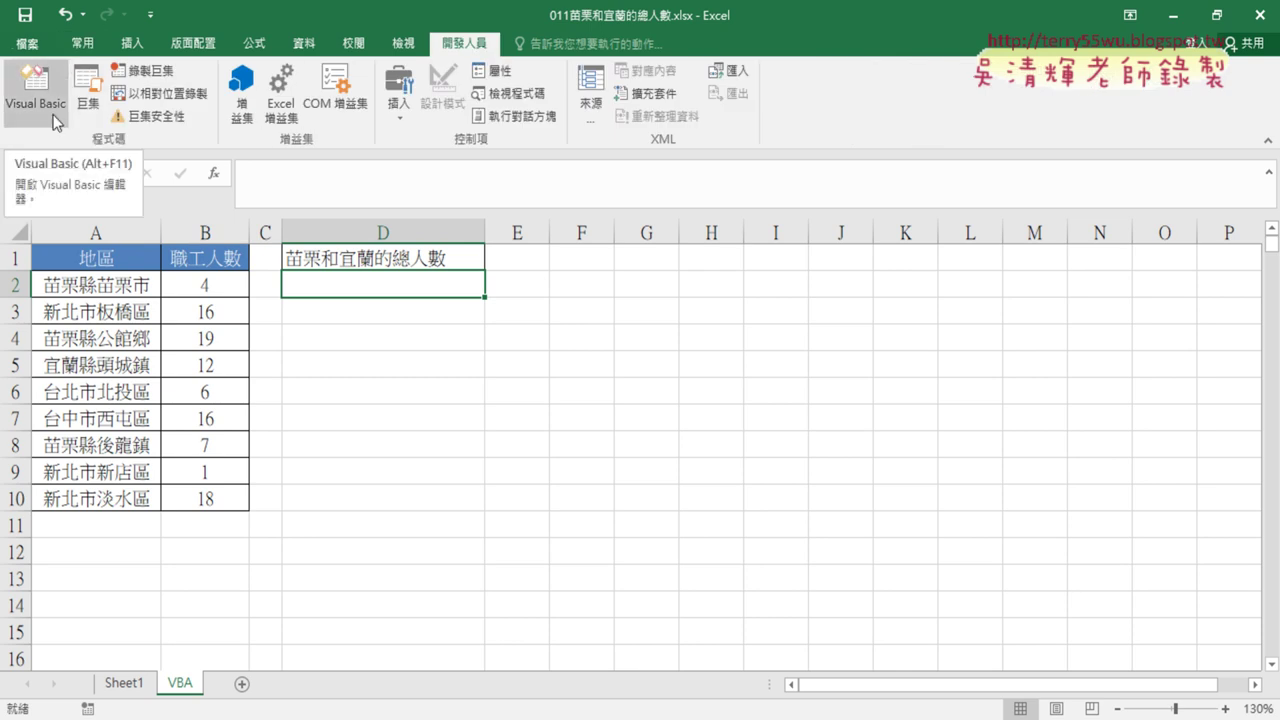
pyautogui.hotkey('alt', 'Tab')
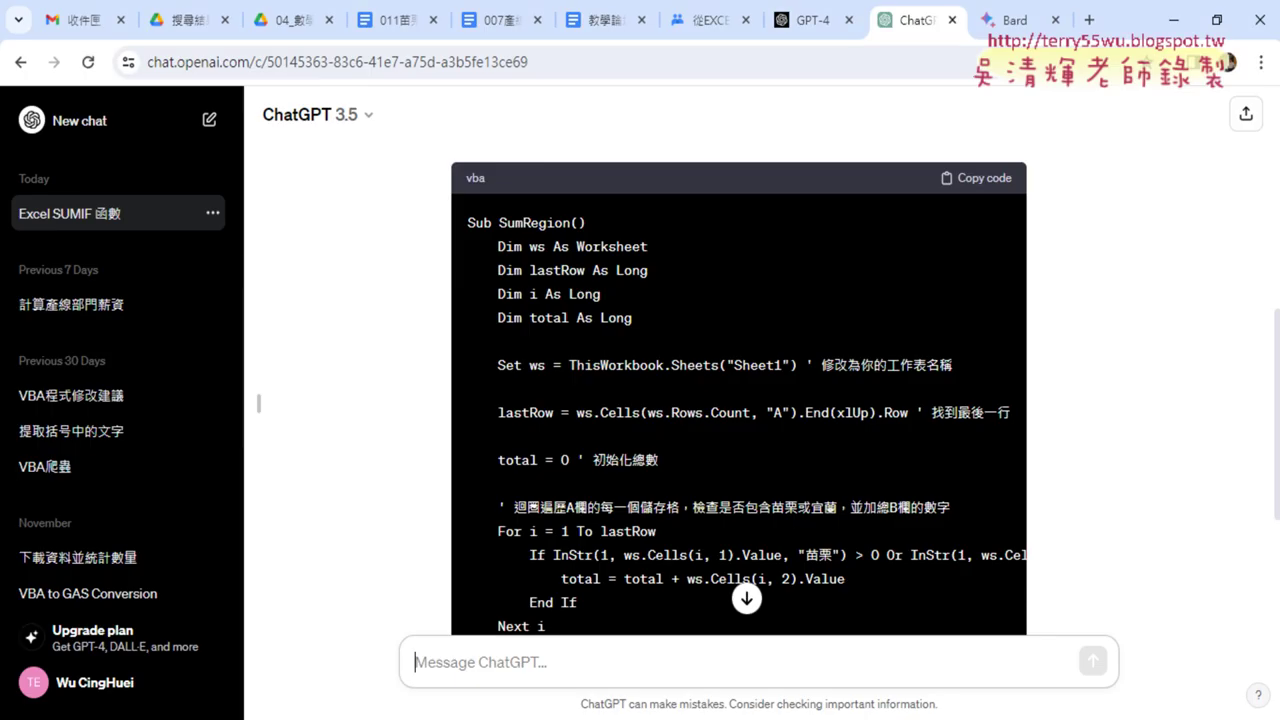
pyautogui.click(992, 184)
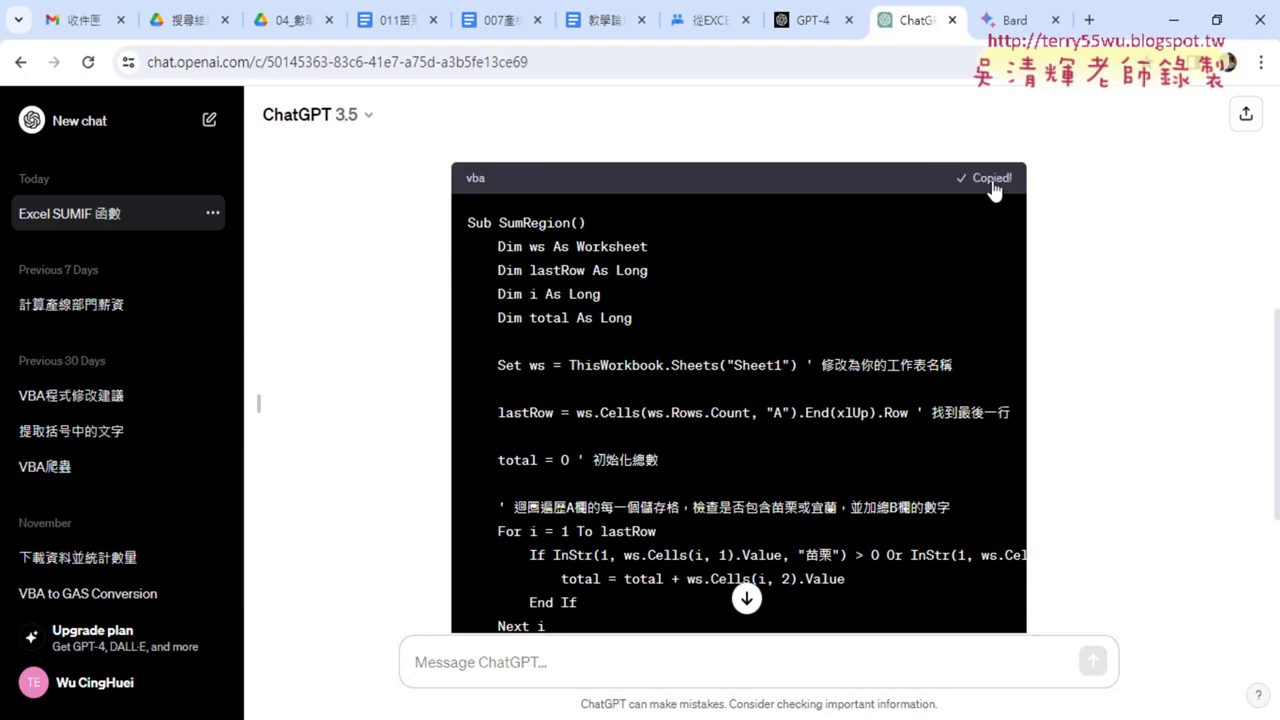
pyautogui.click(1173, 20)
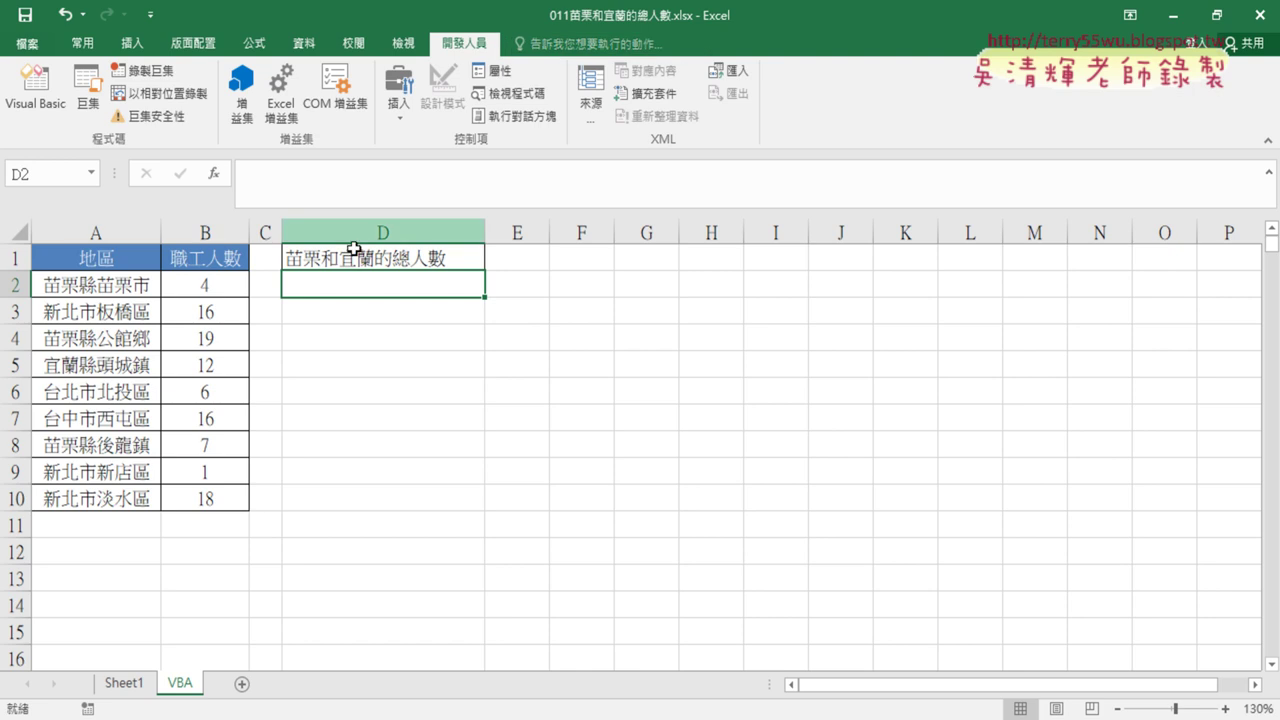
# - Insert a new module in the VBA project and paste the SumRegion macro into it
pyautogui.click(45, 108)
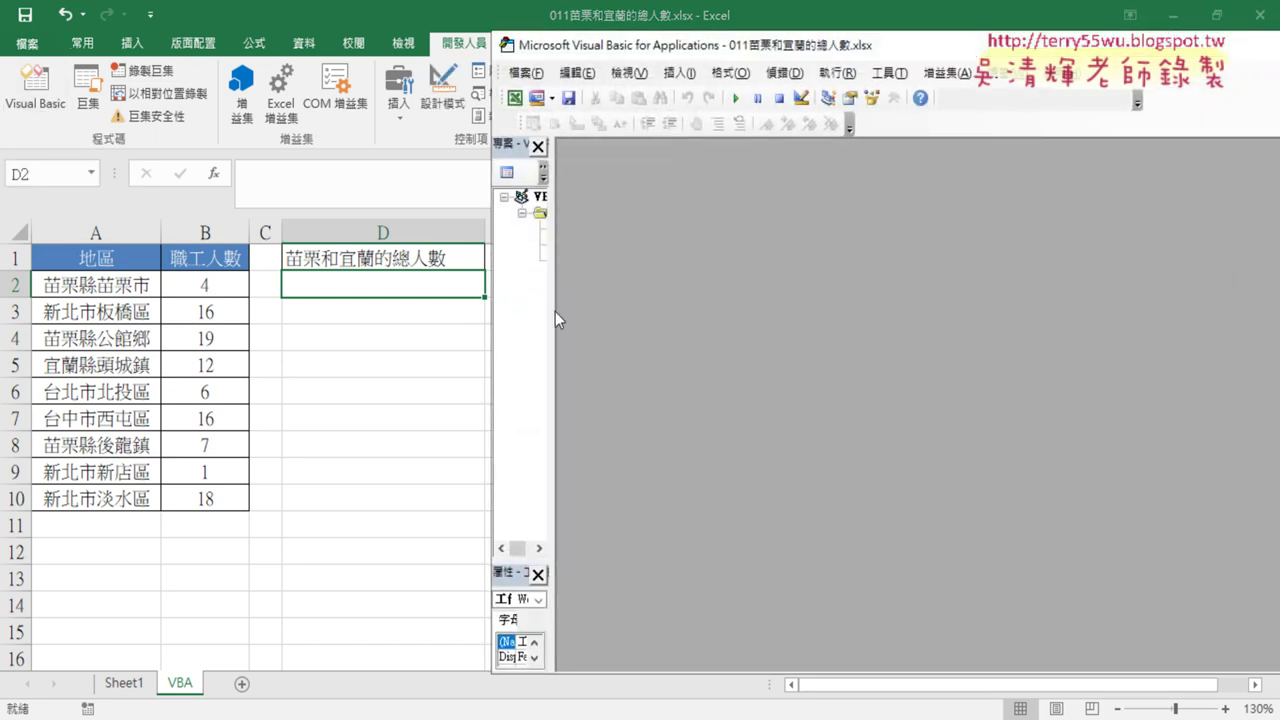
pyautogui.moveTo(557, 318); pyautogui.dragTo(693, 322)
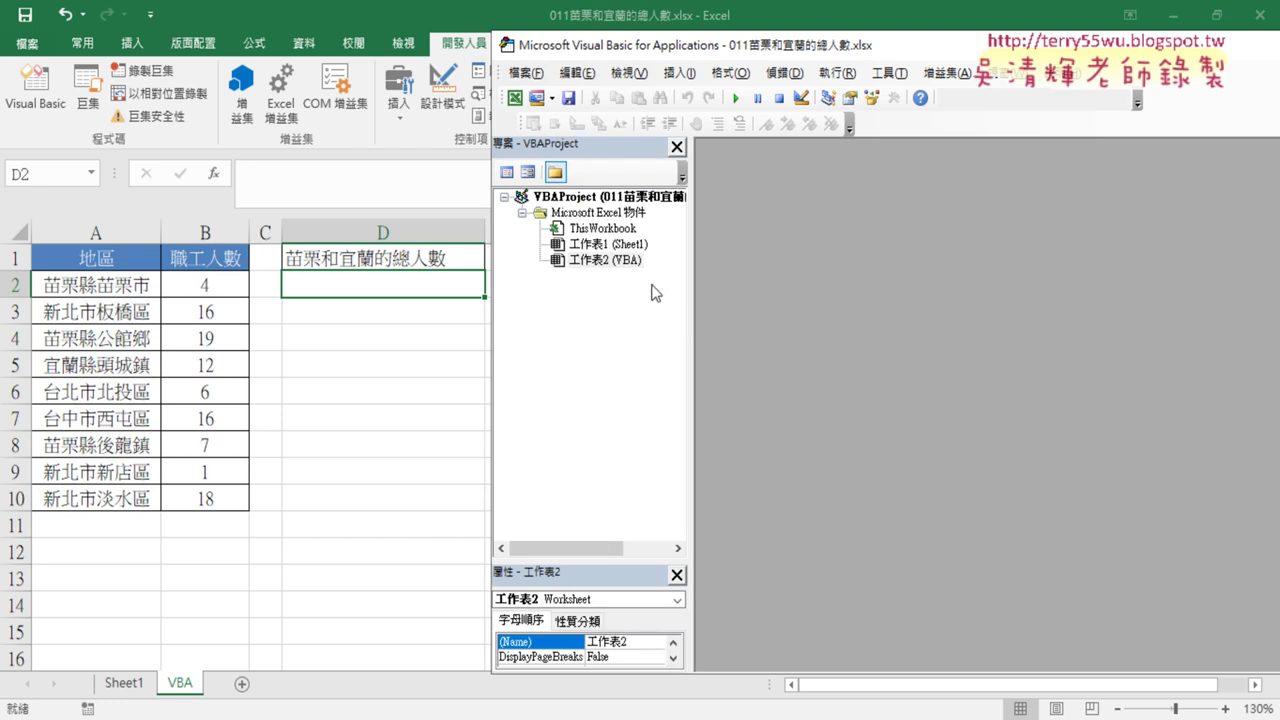
pyautogui.rightClick(605, 247)
pyautogui.moveTo(650, 336)
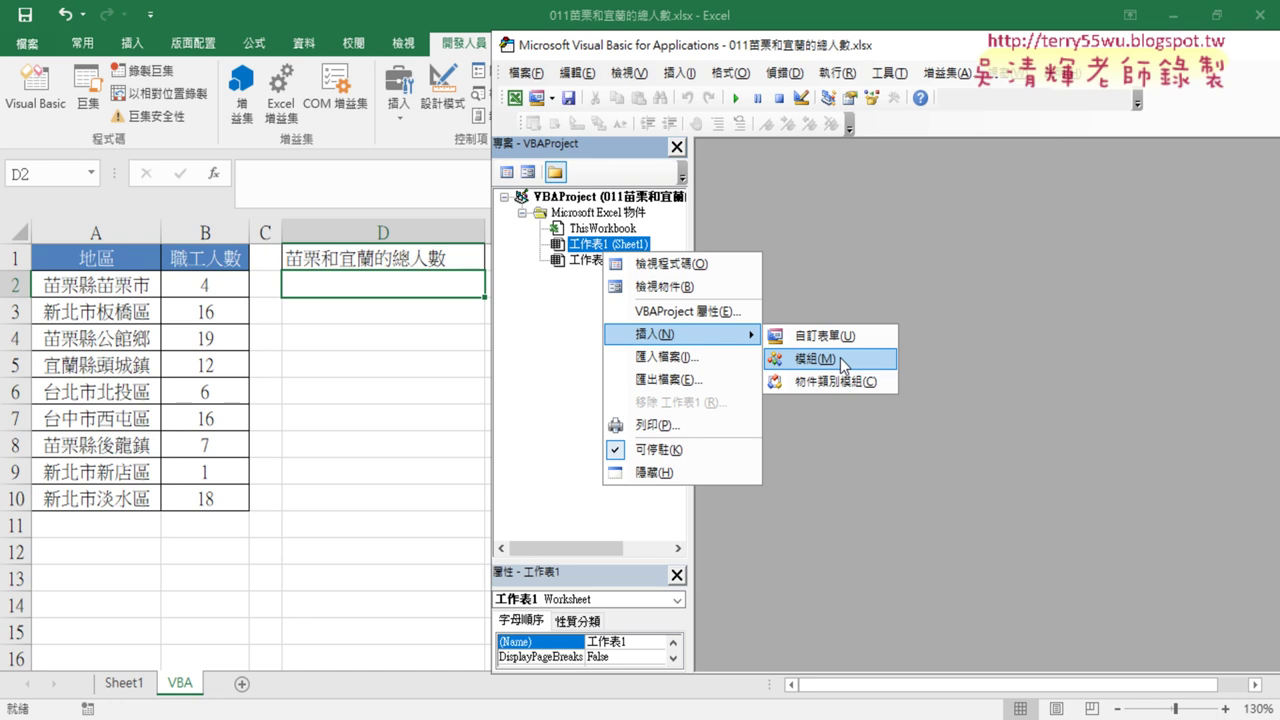
pyautogui.click(840, 358)
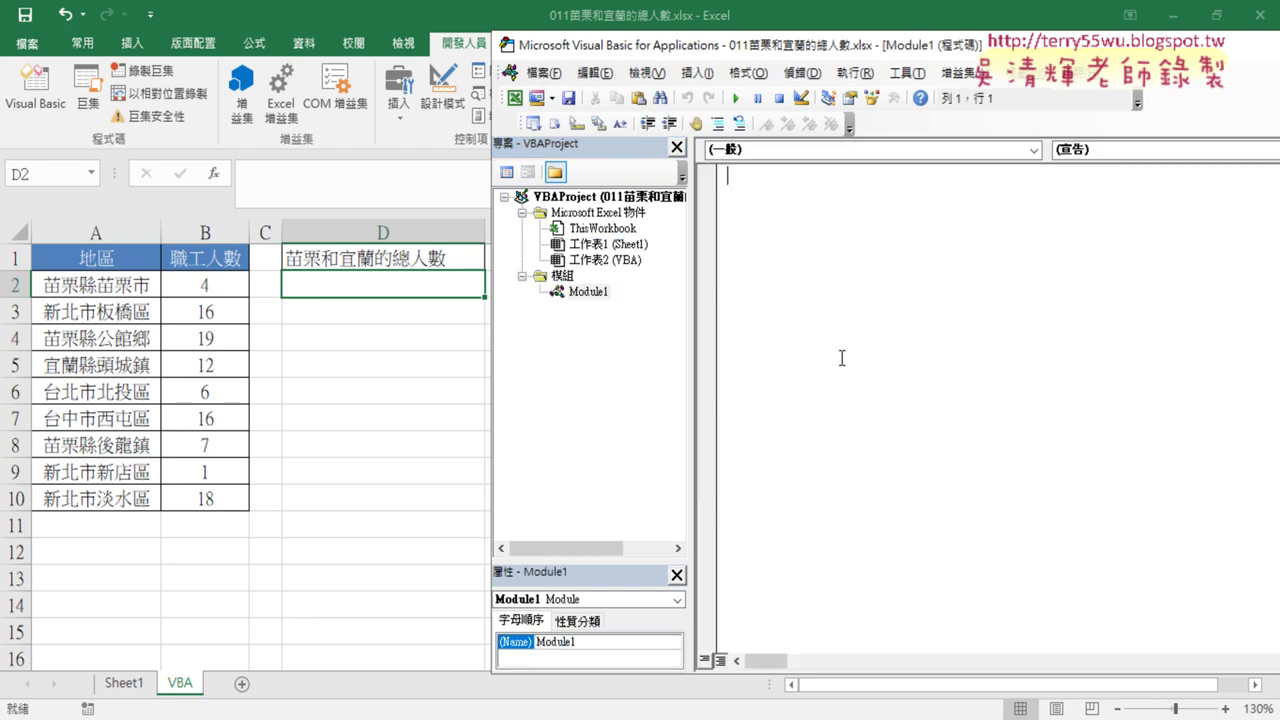
pyautogui.rightClick(735, 195)
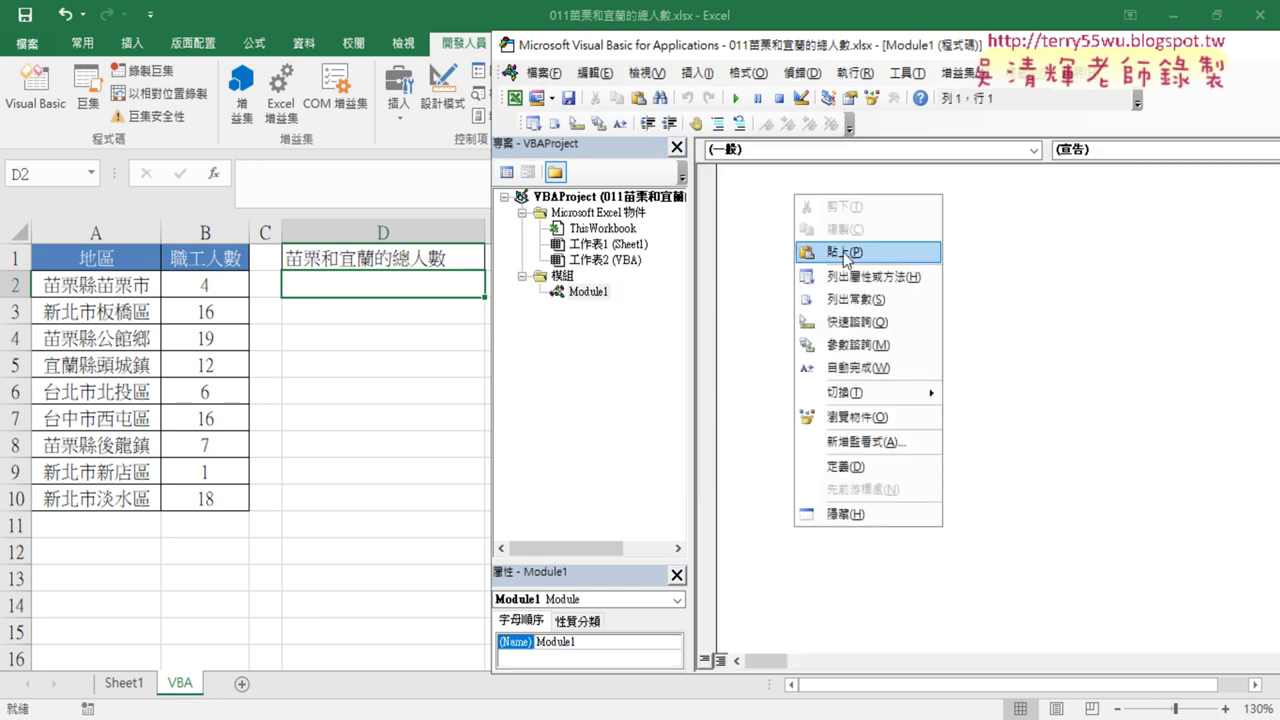
pyautogui.click(845, 250)
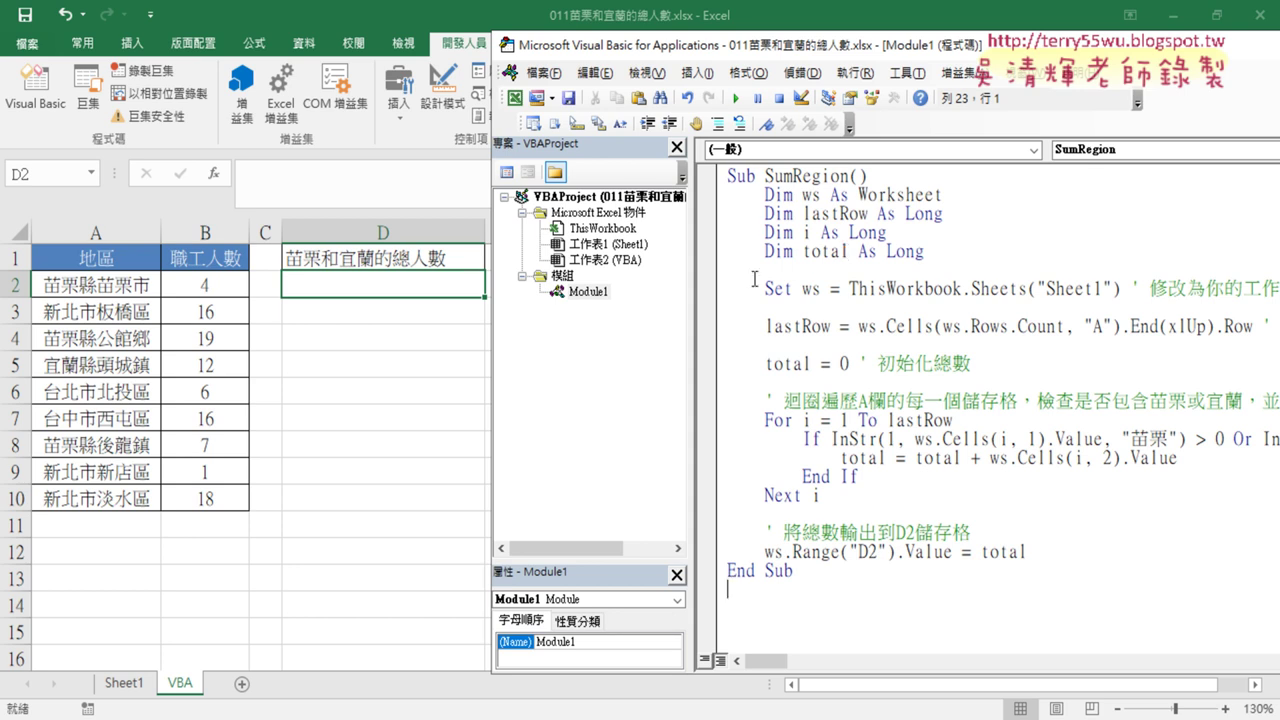
# - Replace Sheet1 with VBA in the macro's Sheets() line, checking that the total goes to D2
pyautogui.moveTo(692, 289); pyautogui.dragTo(566, 292)
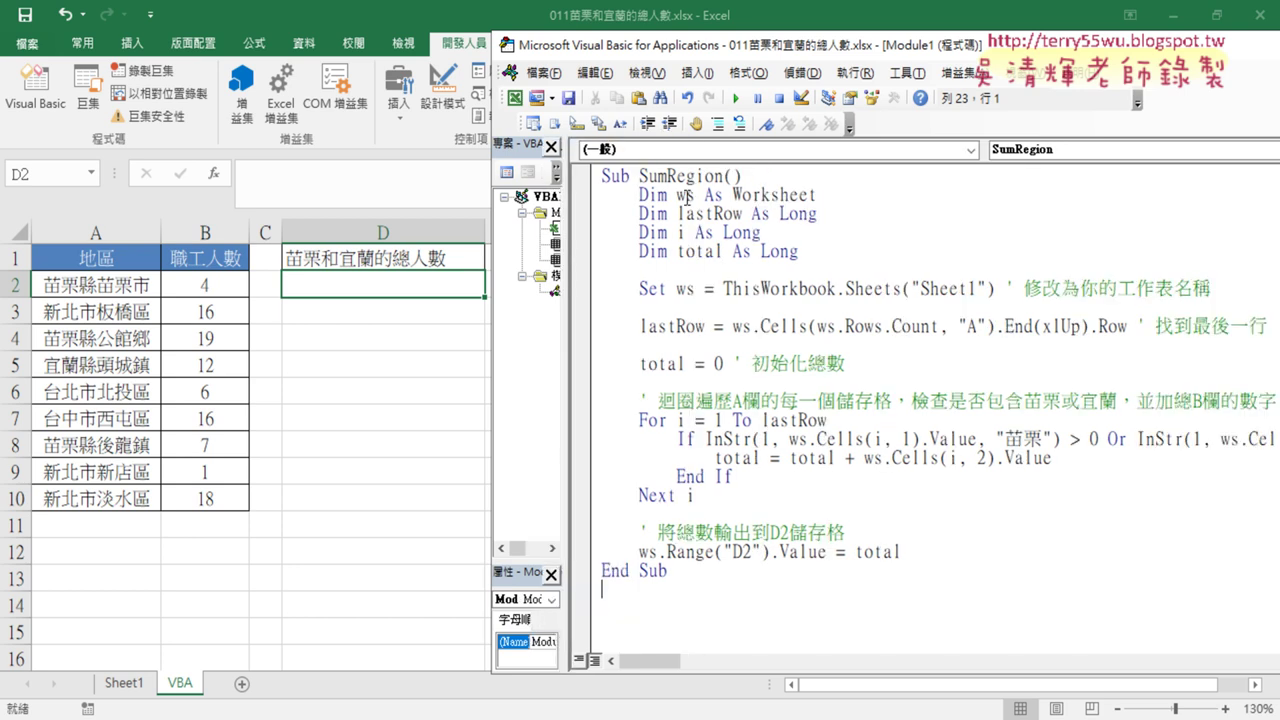
pyautogui.doubleClick(924, 289)
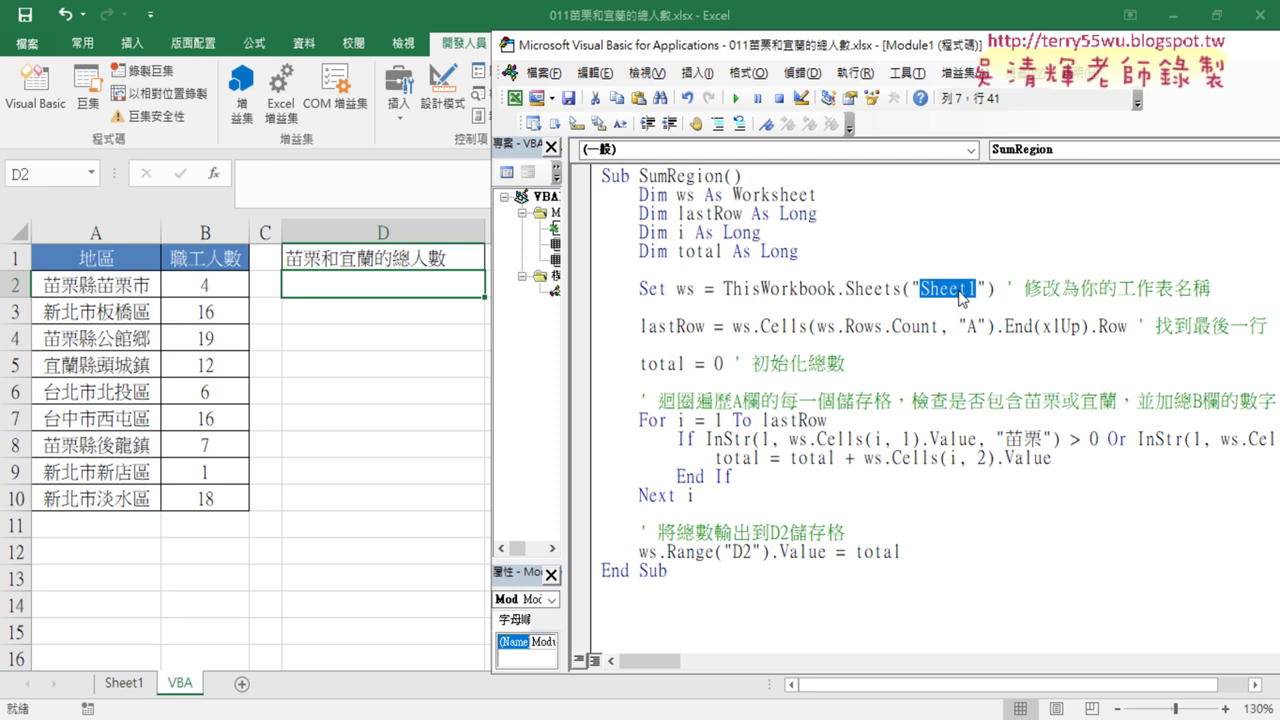
pyautogui.write('VBA')
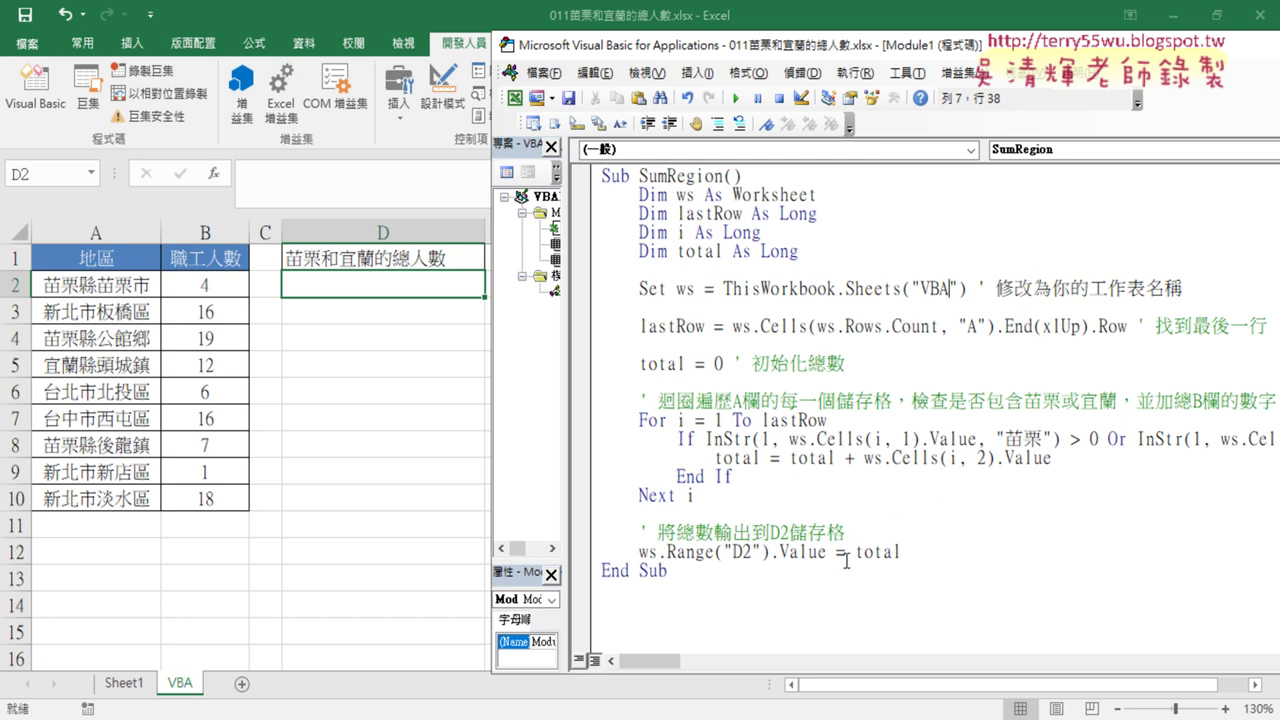
pyautogui.click(753, 551)
pyautogui.doubleClick(748, 551)
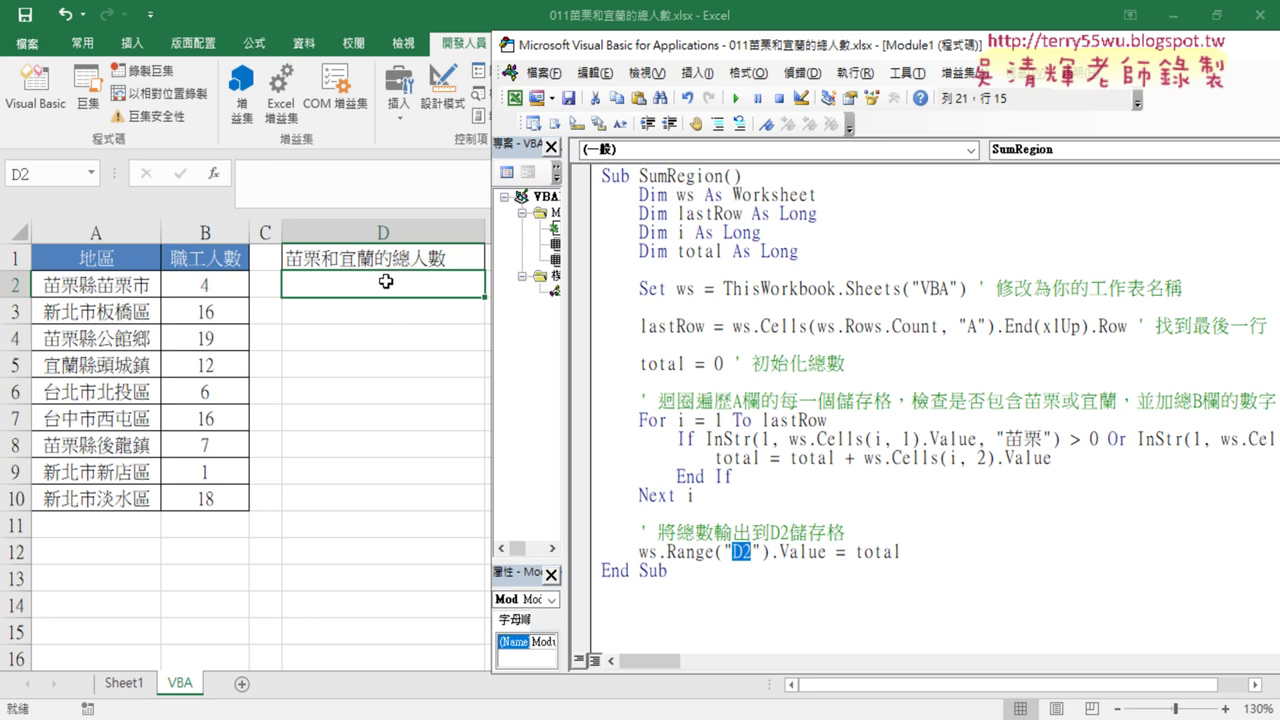
pyautogui.click(768, 345)
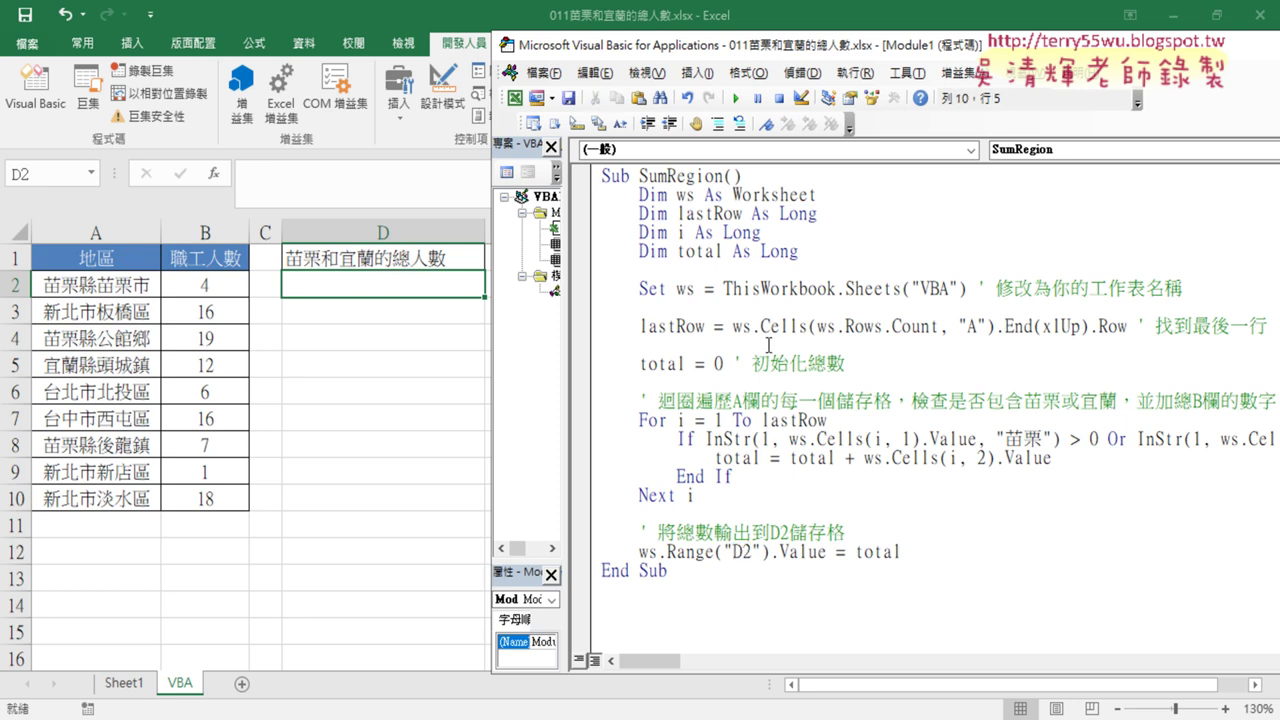
pyautogui.doubleClick(921, 289)
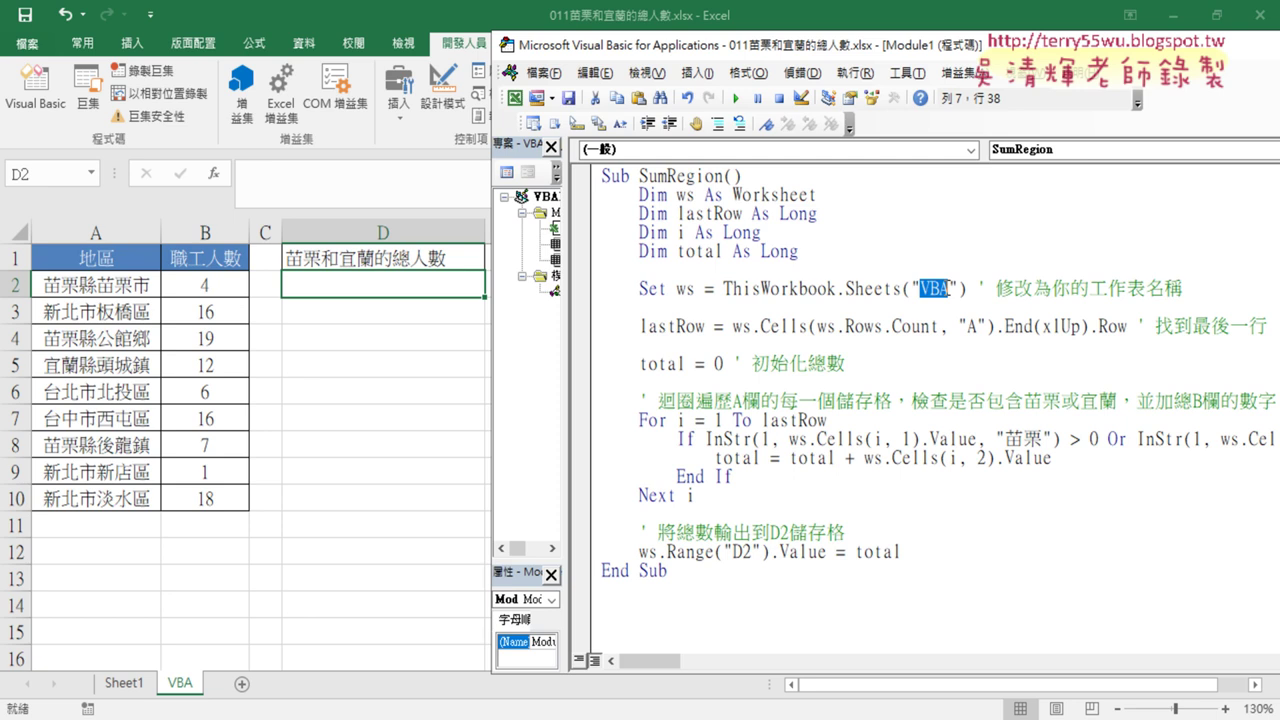
pyautogui.click(967, 342)
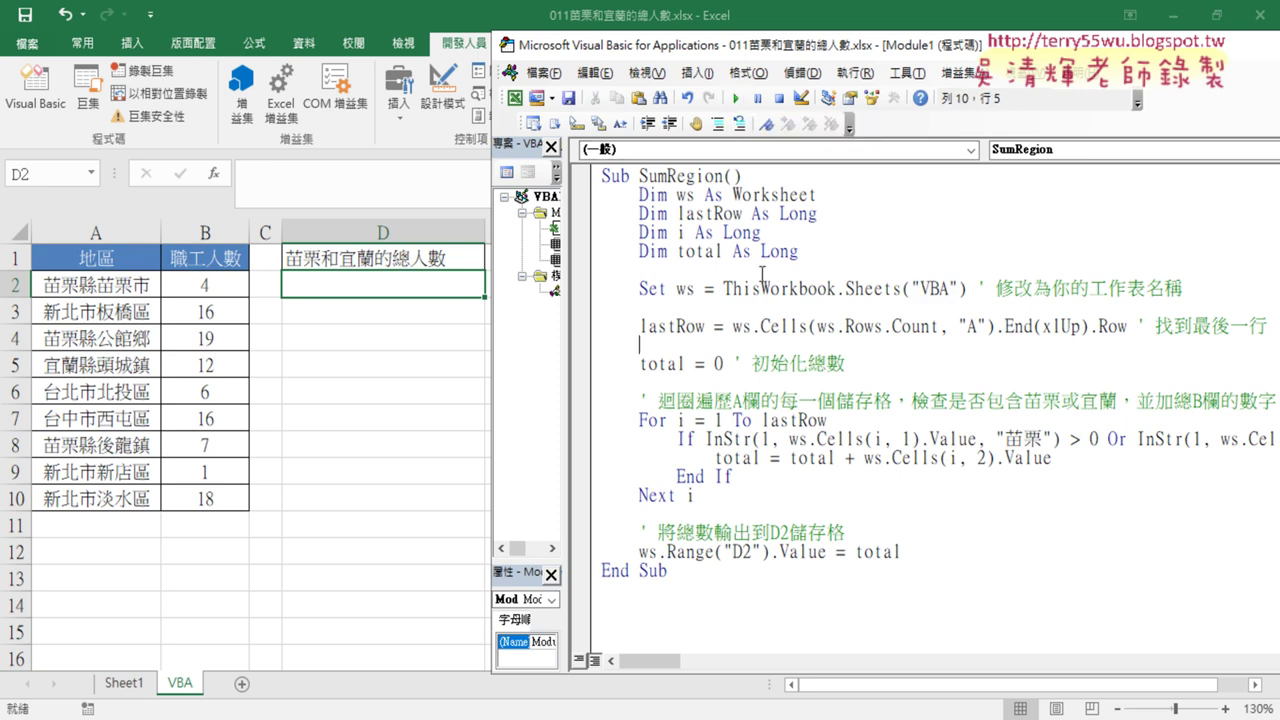
pyautogui.click(762, 272)
# - Step SumRegion with F8 past Set ws, lastRow and total = 0 to the If InStr check
pyautogui.click(800, 73)
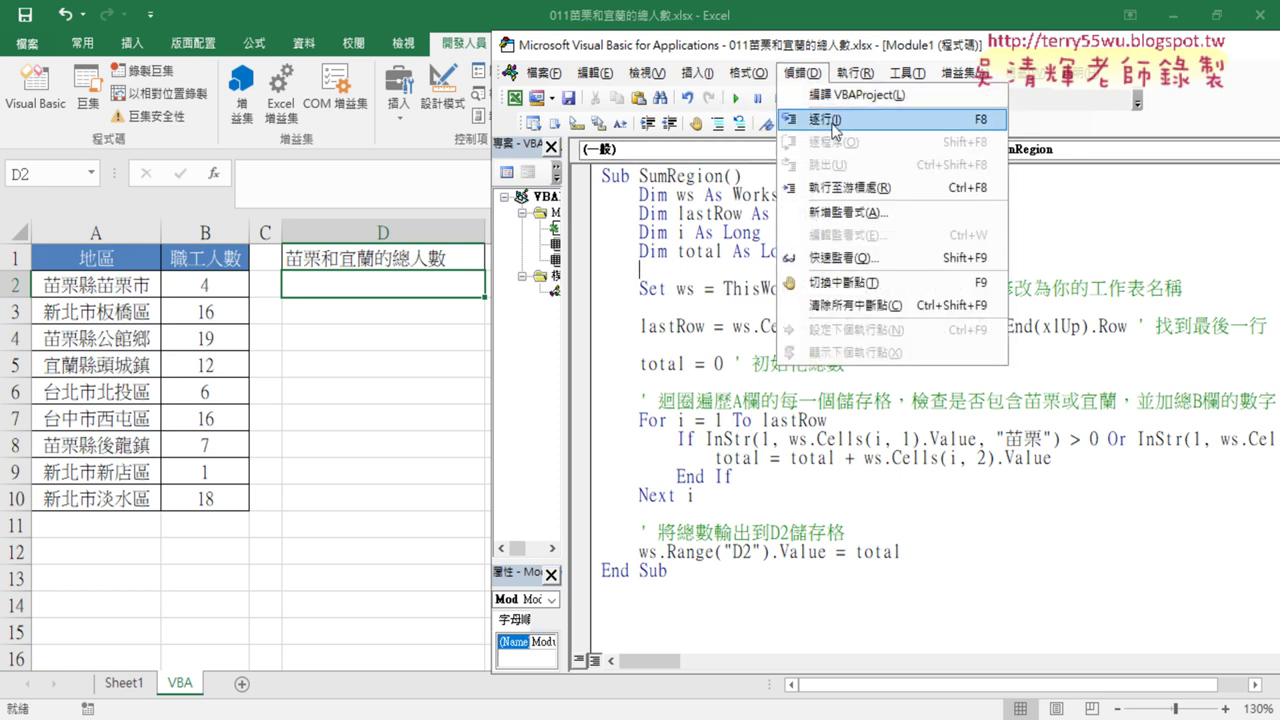
pyautogui.click(737, 237)
pyautogui.press('F8')
pyautogui.press('F8')
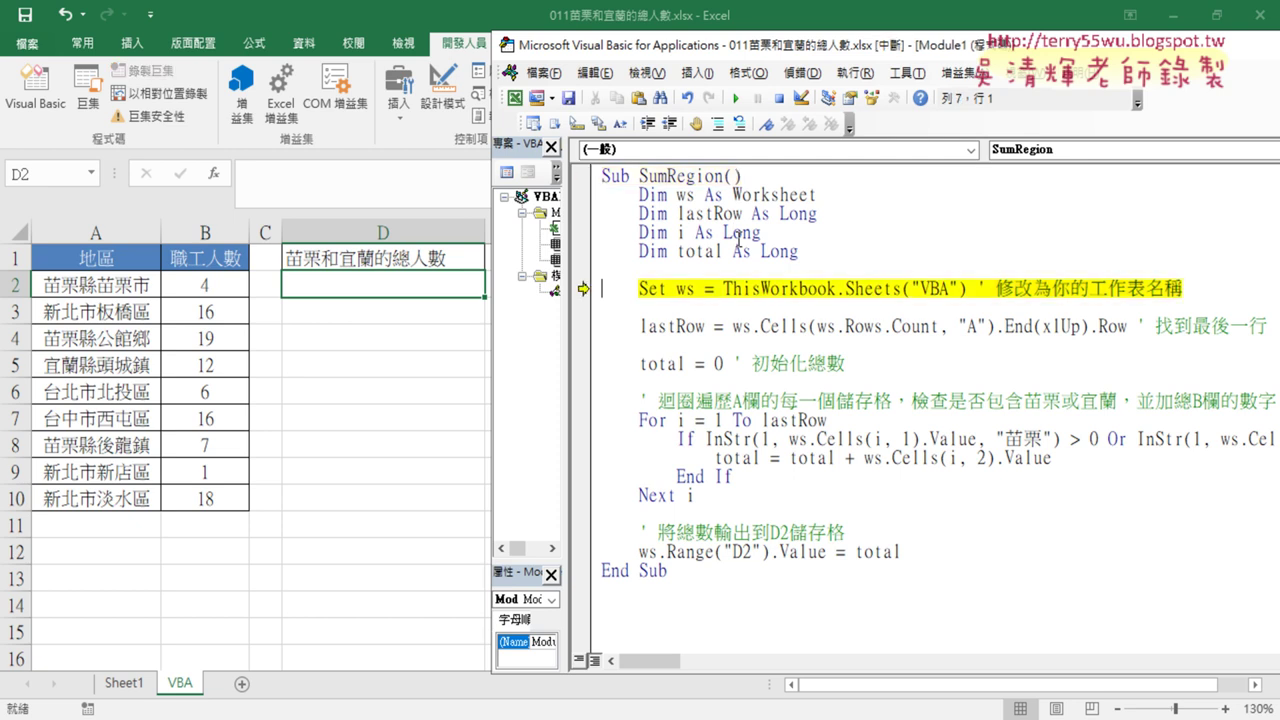
pyautogui.press('F8')
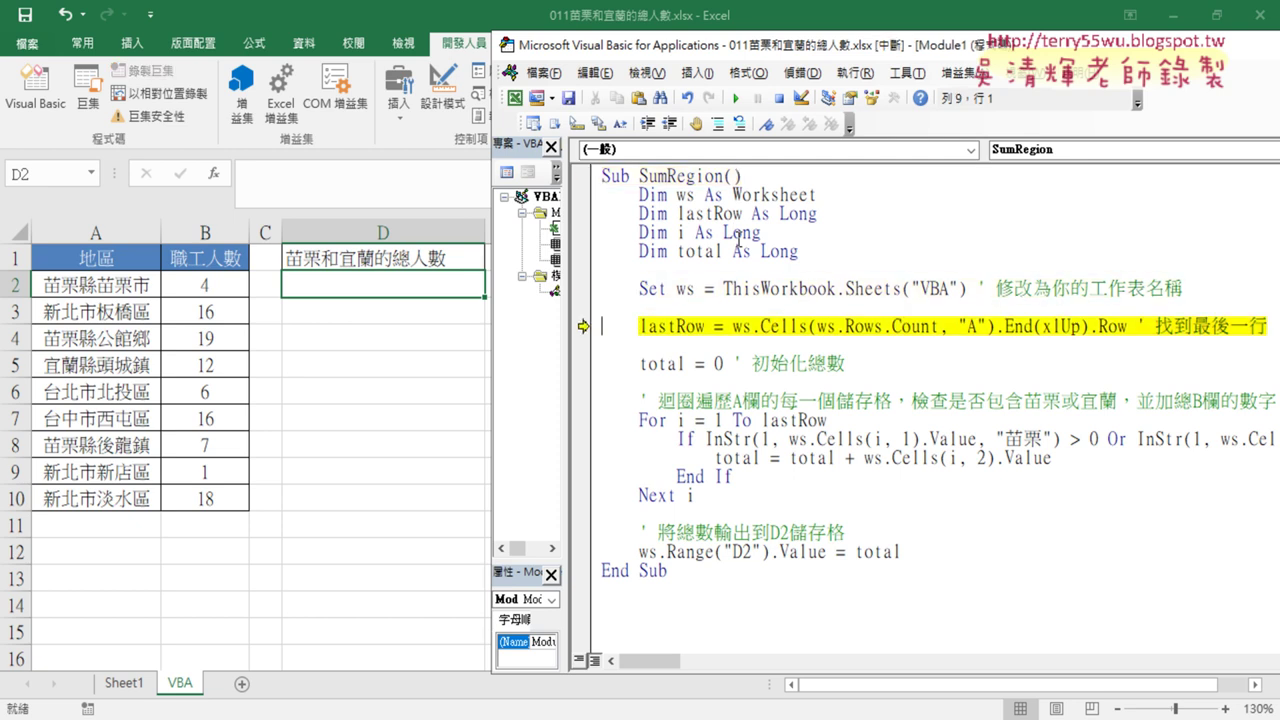
pyautogui.press('F8')
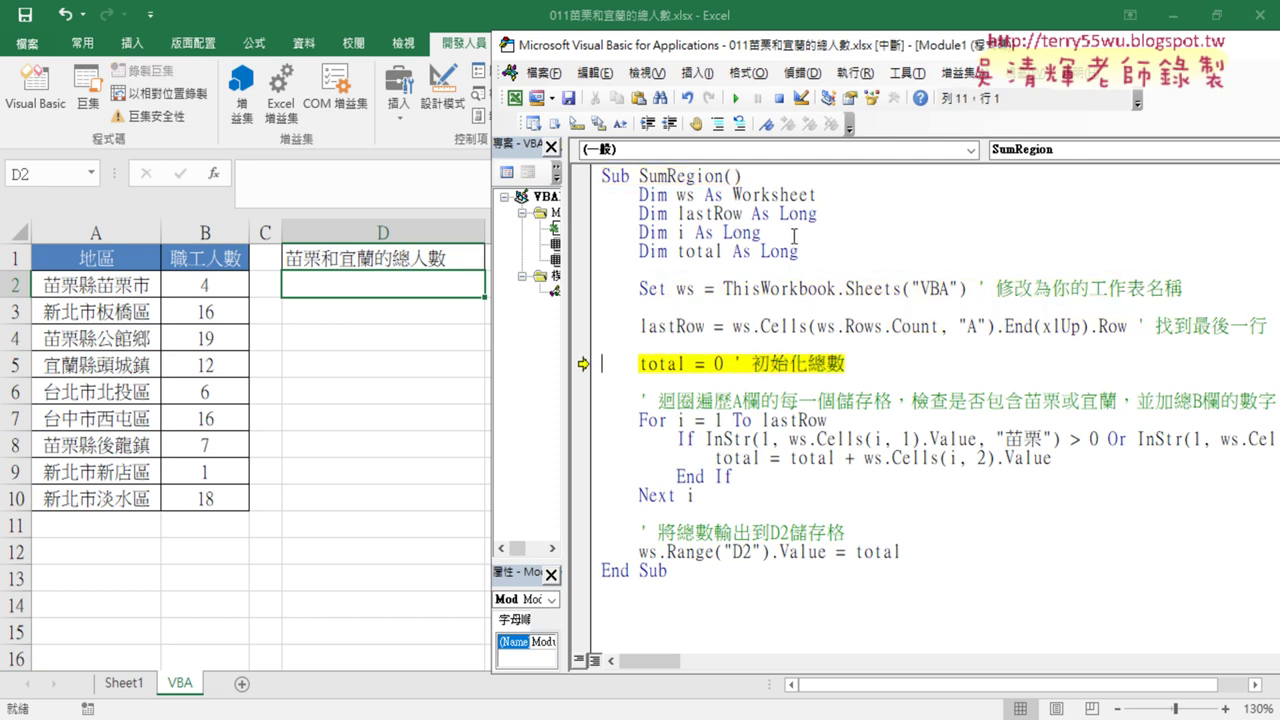
pyautogui.moveTo(678, 324)
pyautogui.press('F8')
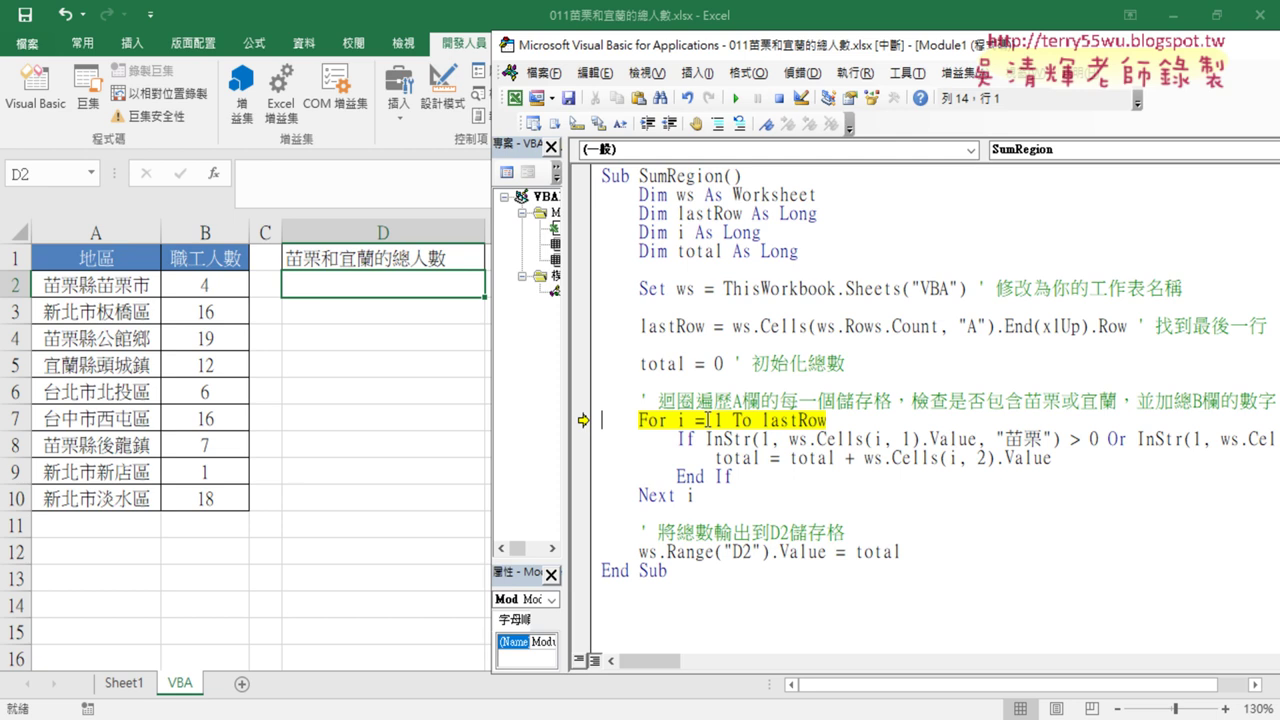
pyautogui.moveTo(803, 426)
pyautogui.press('F8')
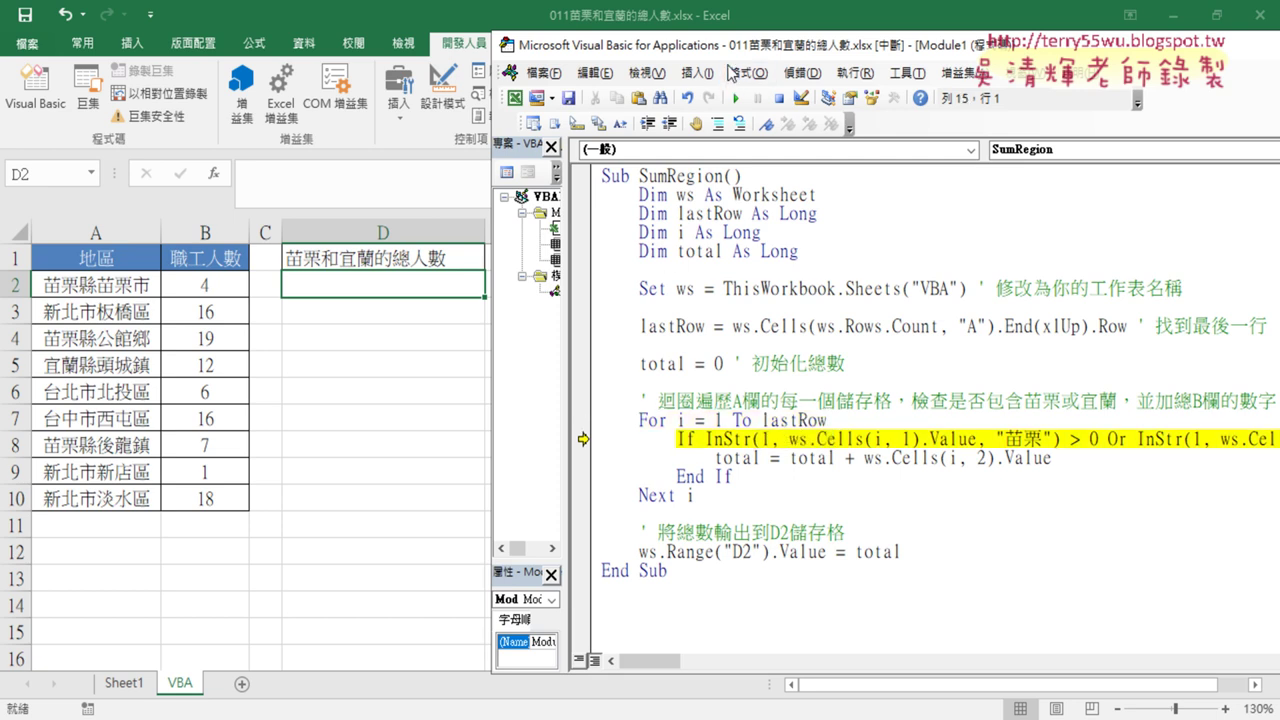
pyautogui.moveTo(739, 51); pyautogui.dragTo(558, 50)
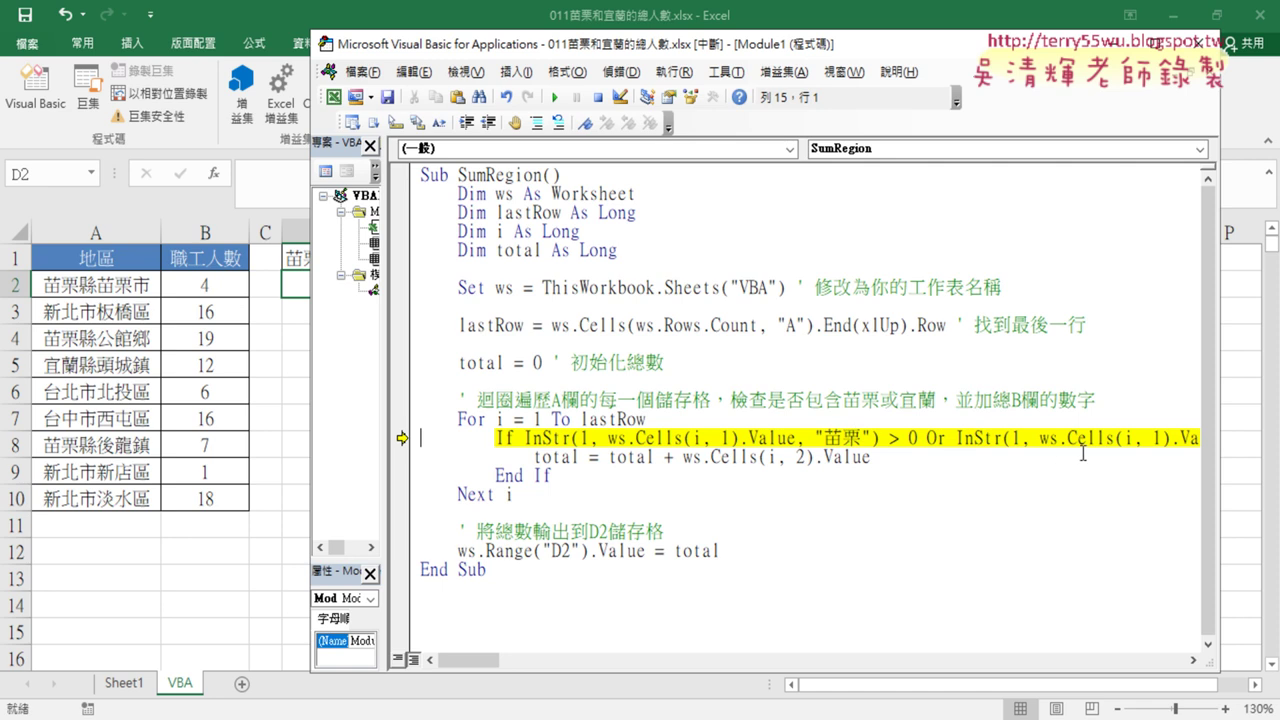
# - Examine the If InStr 苗栗 condition and step with F8 to the total accumulation line
pyautogui.moveTo(465, 660); pyautogui.dragTo(488, 660)
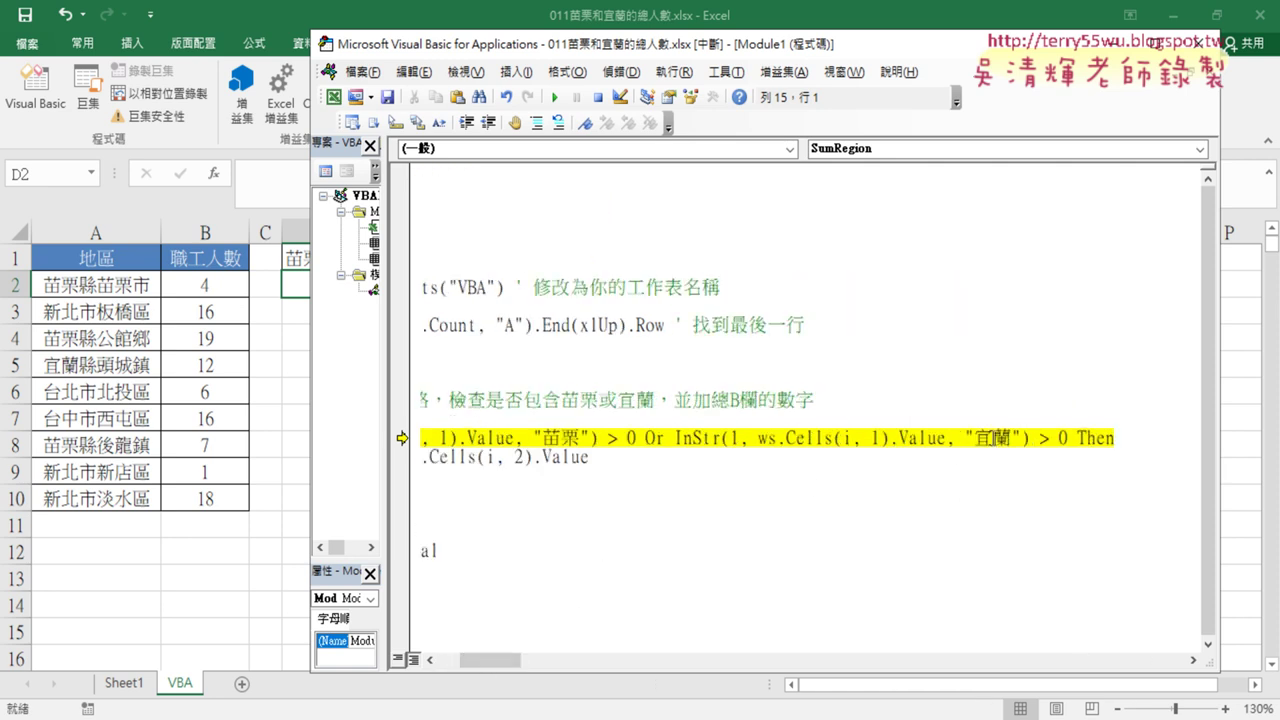
pyautogui.moveTo(505, 660); pyautogui.dragTo(482, 660)
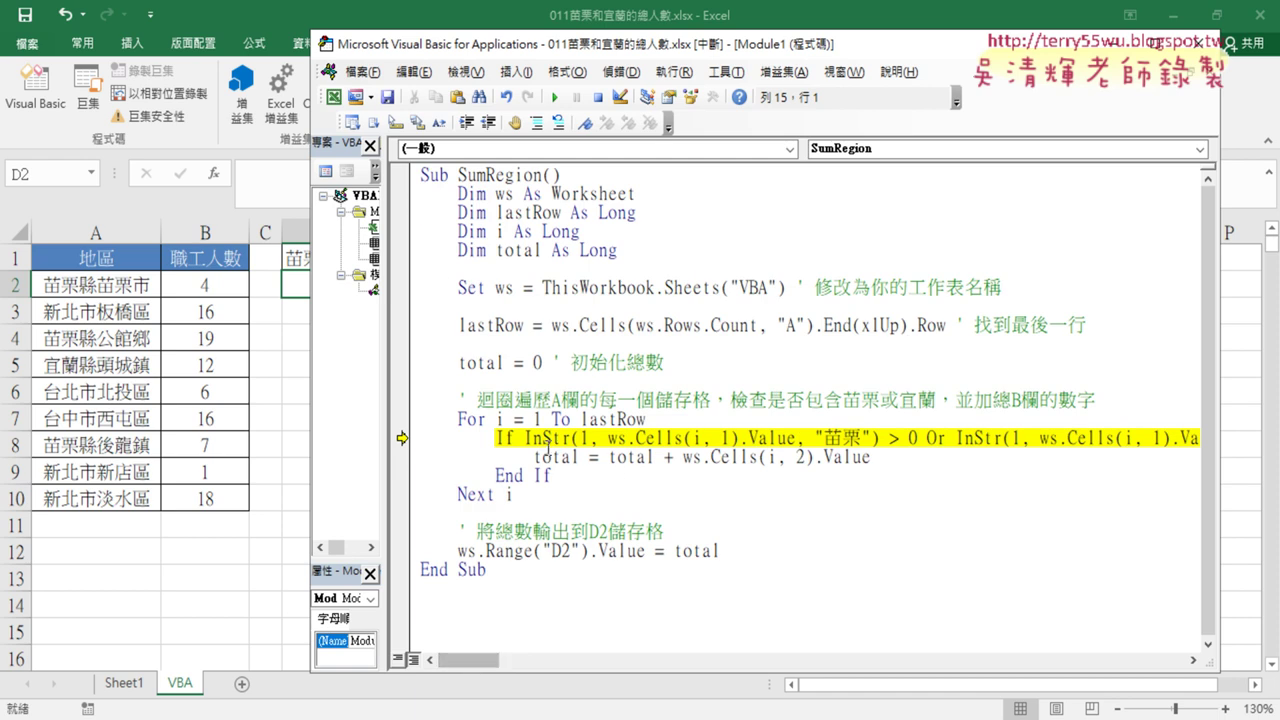
pyautogui.moveTo(523, 440); pyautogui.dragTo(573, 440)
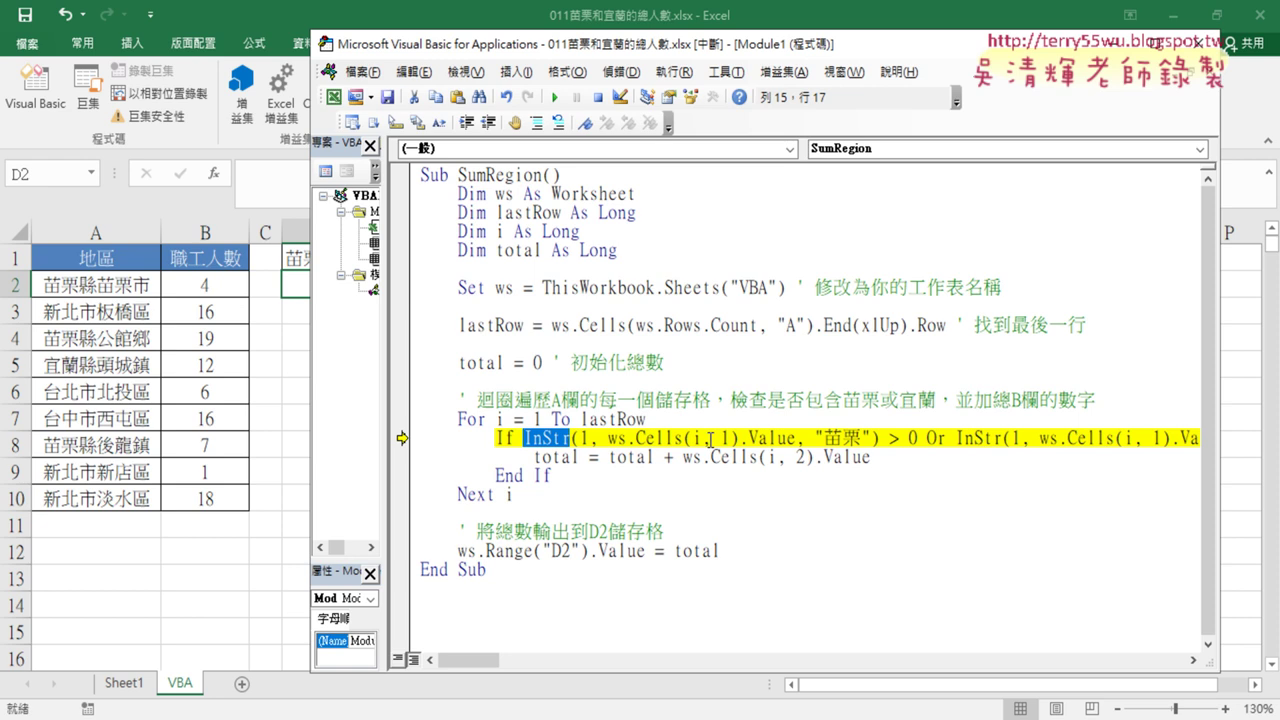
pyautogui.press('F8')
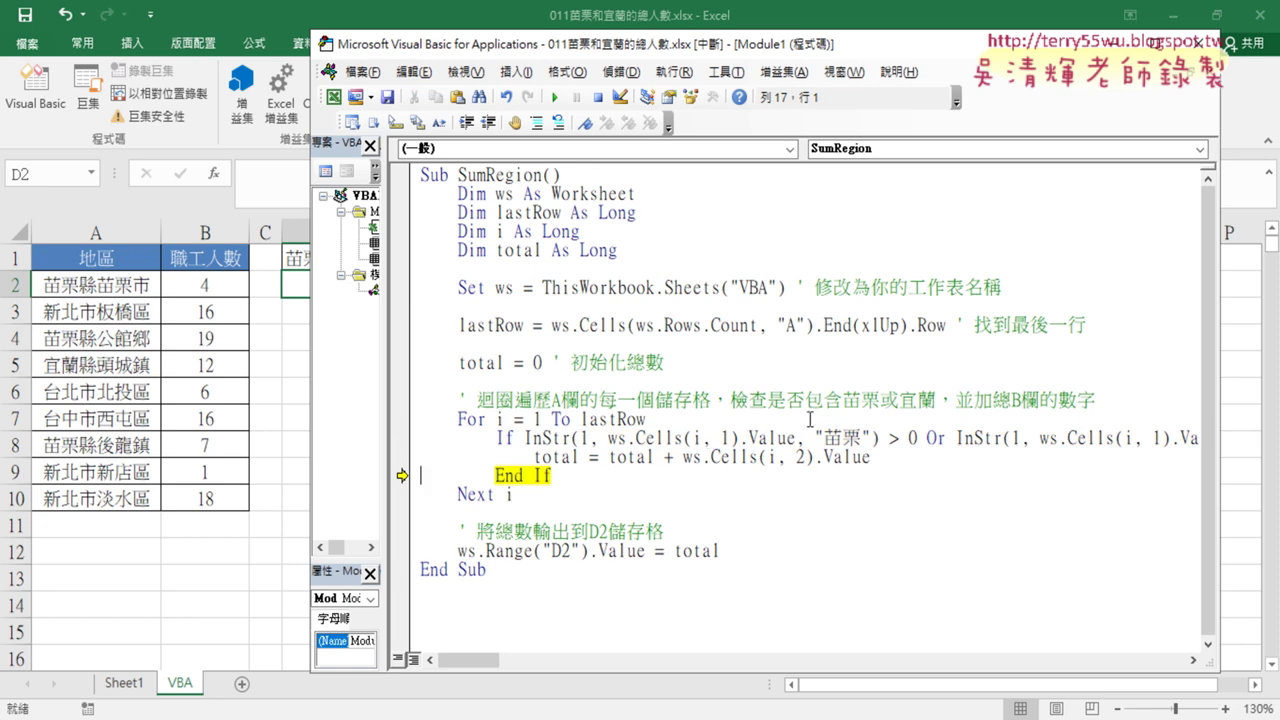
pyautogui.moveTo(523, 438); pyautogui.dragTo(918, 438)
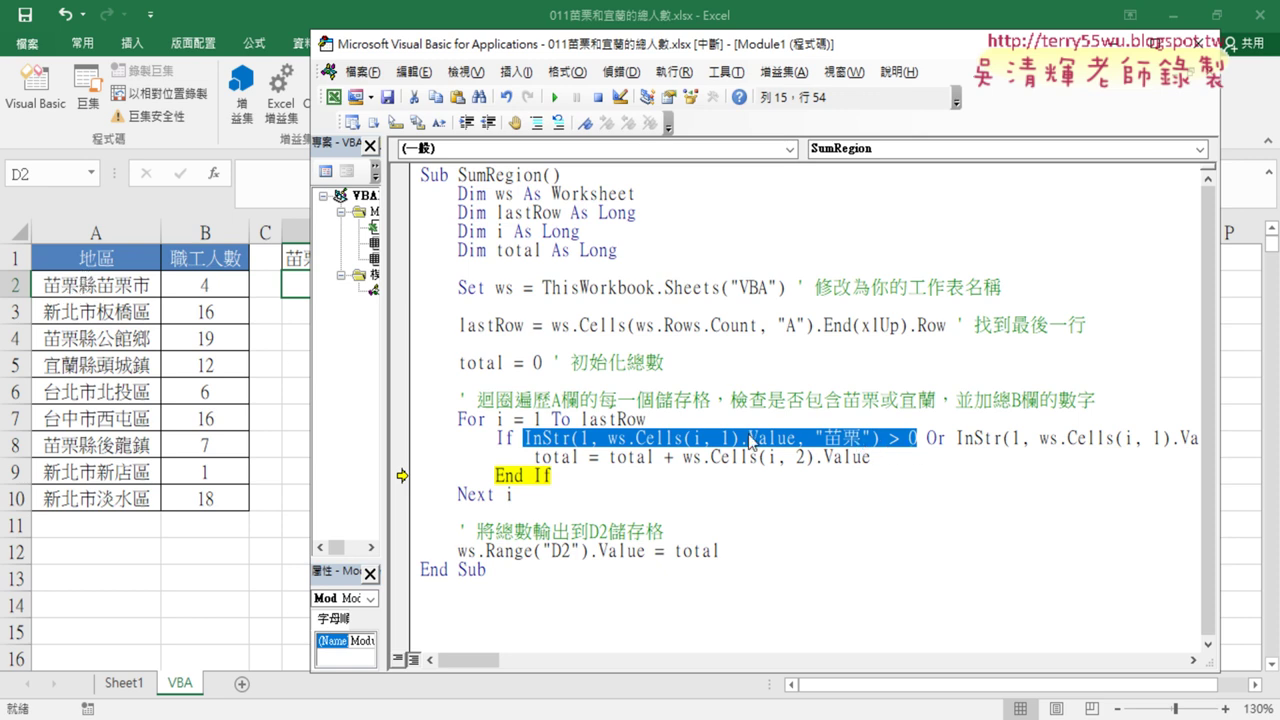
pyautogui.press('F8')
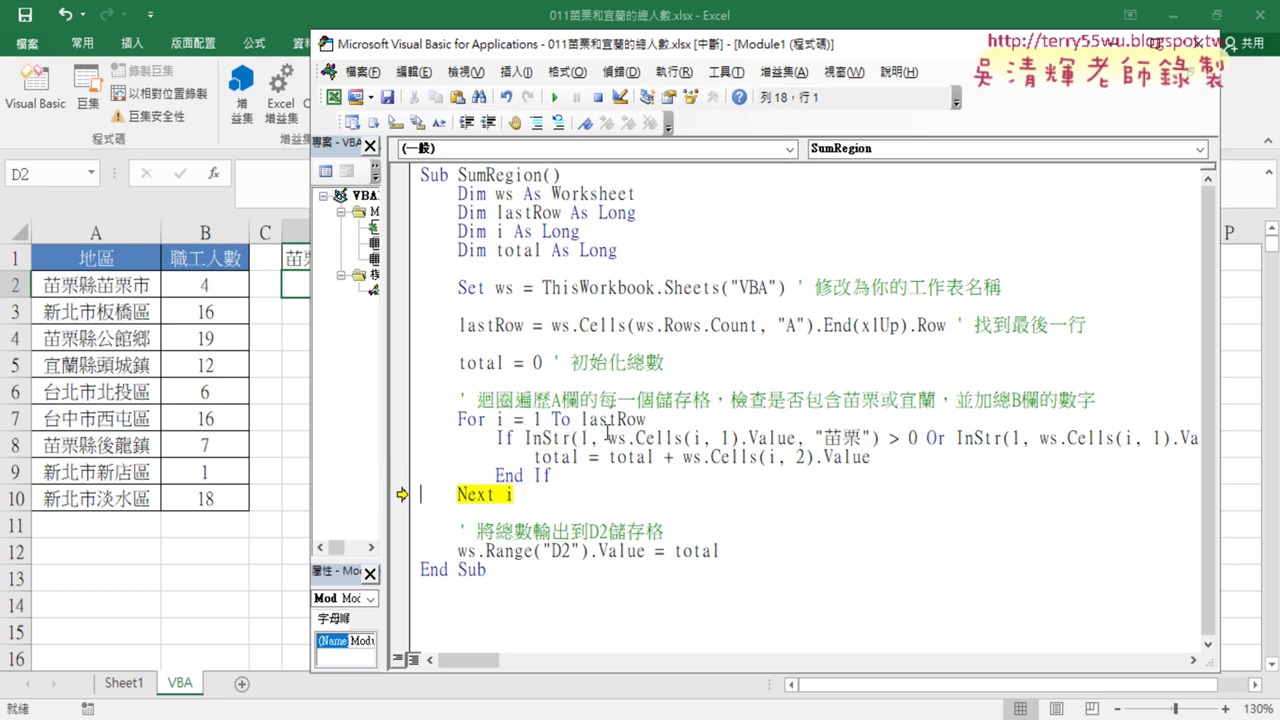
pyautogui.press('F8')
pyautogui.press('F8')
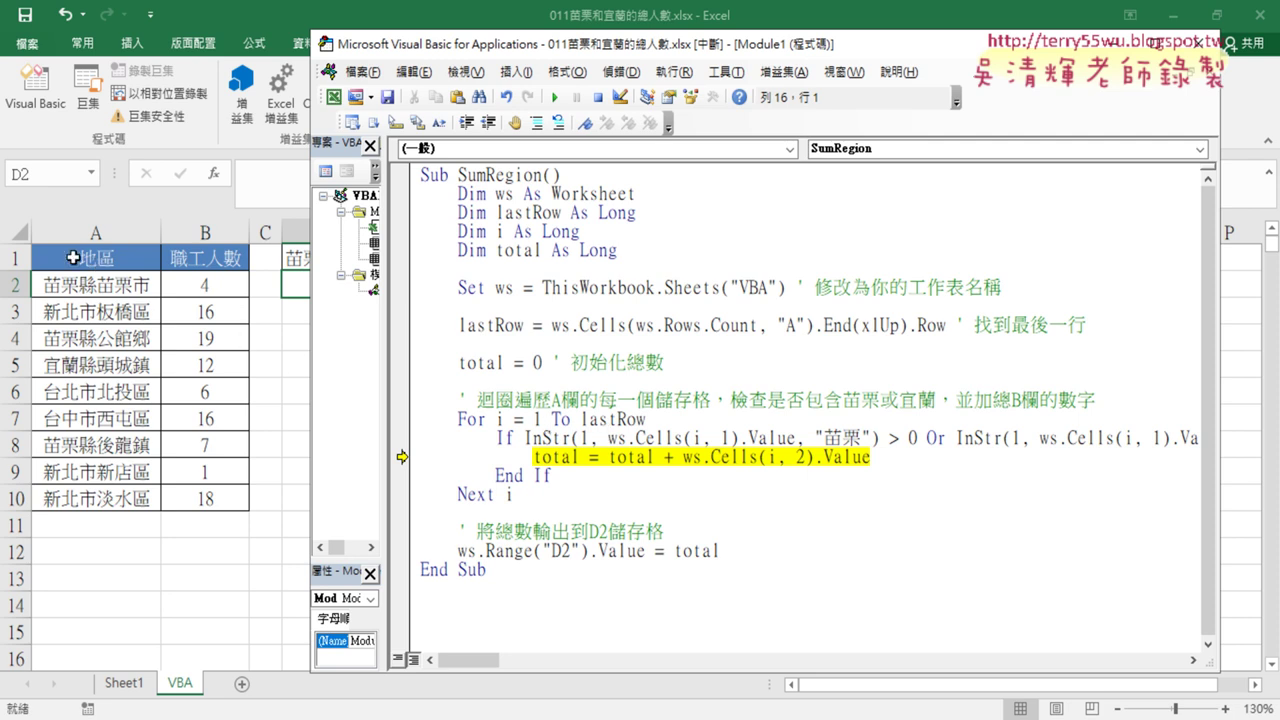
# - Change the loop's start from 'For i = 1' to 'For i = 2'
pyautogui.doubleClick(501, 419)
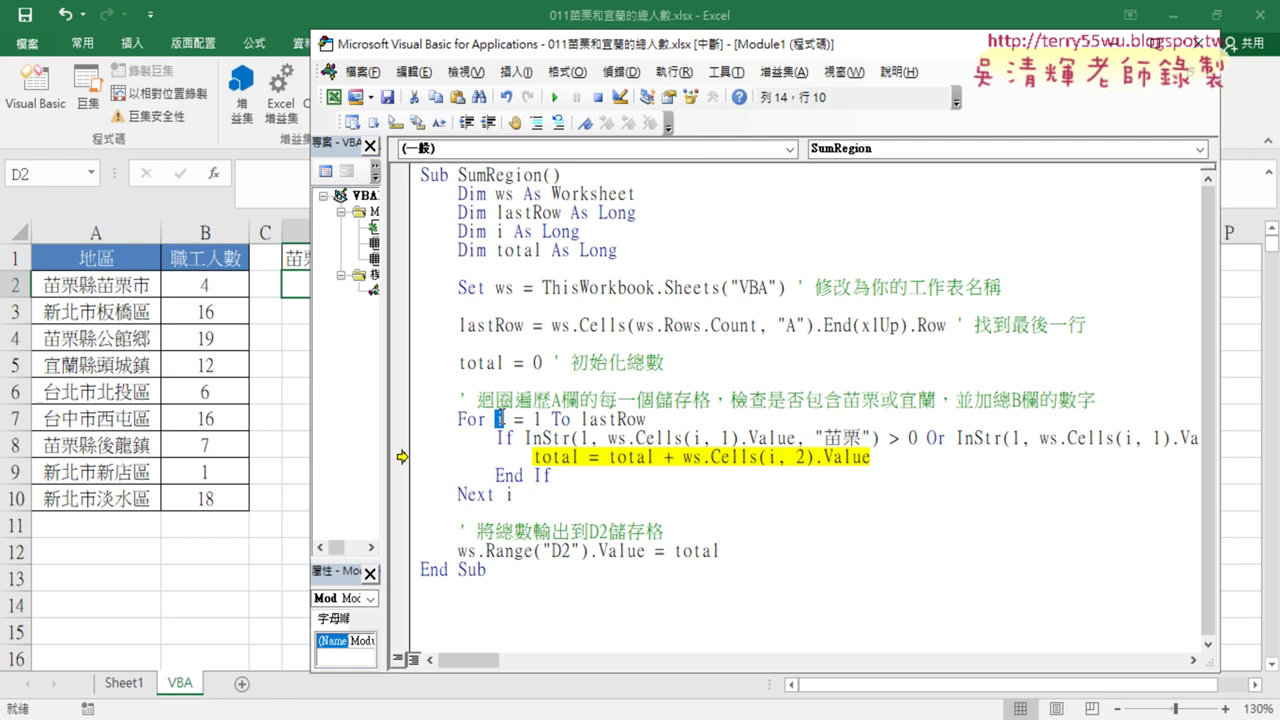
pyautogui.doubleClick(537, 419)
pyautogui.click(532, 419)
pyautogui.write('2')
pyautogui.doubleClick(800, 457)
pyautogui.click(822, 459)
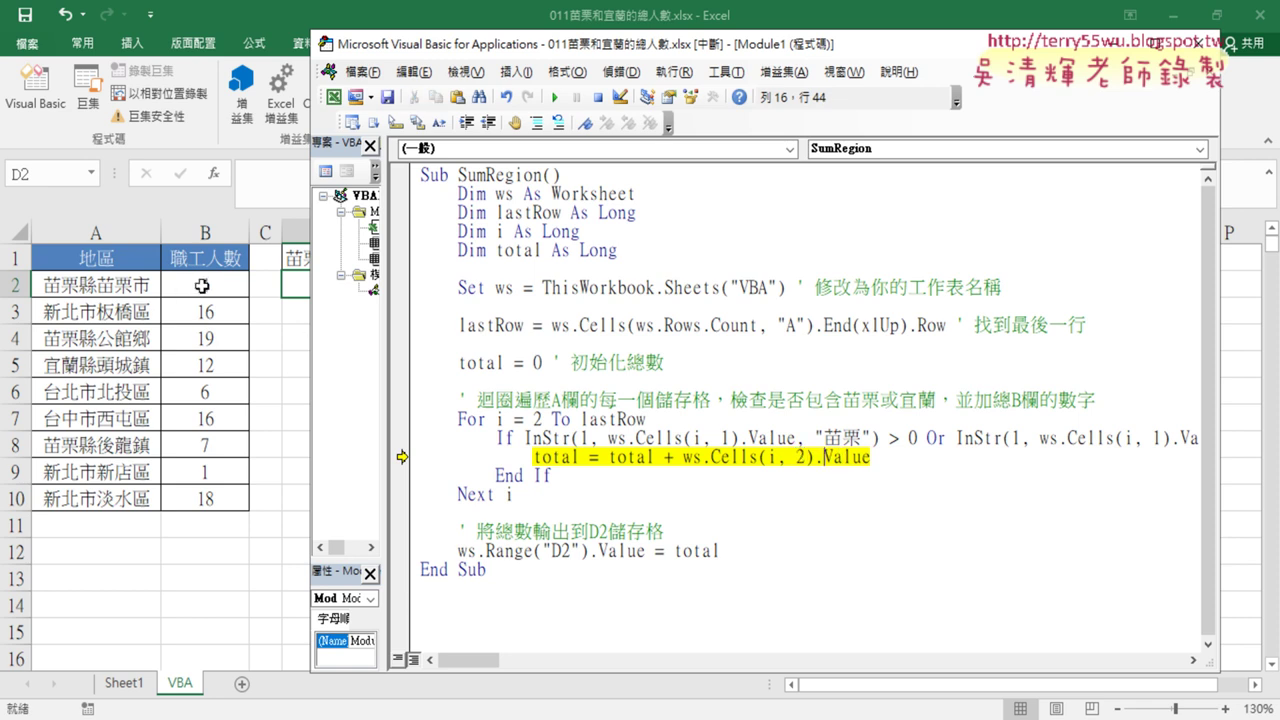
# - Keep stepping the loop with F8 until the running total reaches 23, with column D in view
pyautogui.moveTo(537, 457)
pyautogui.press('F8')
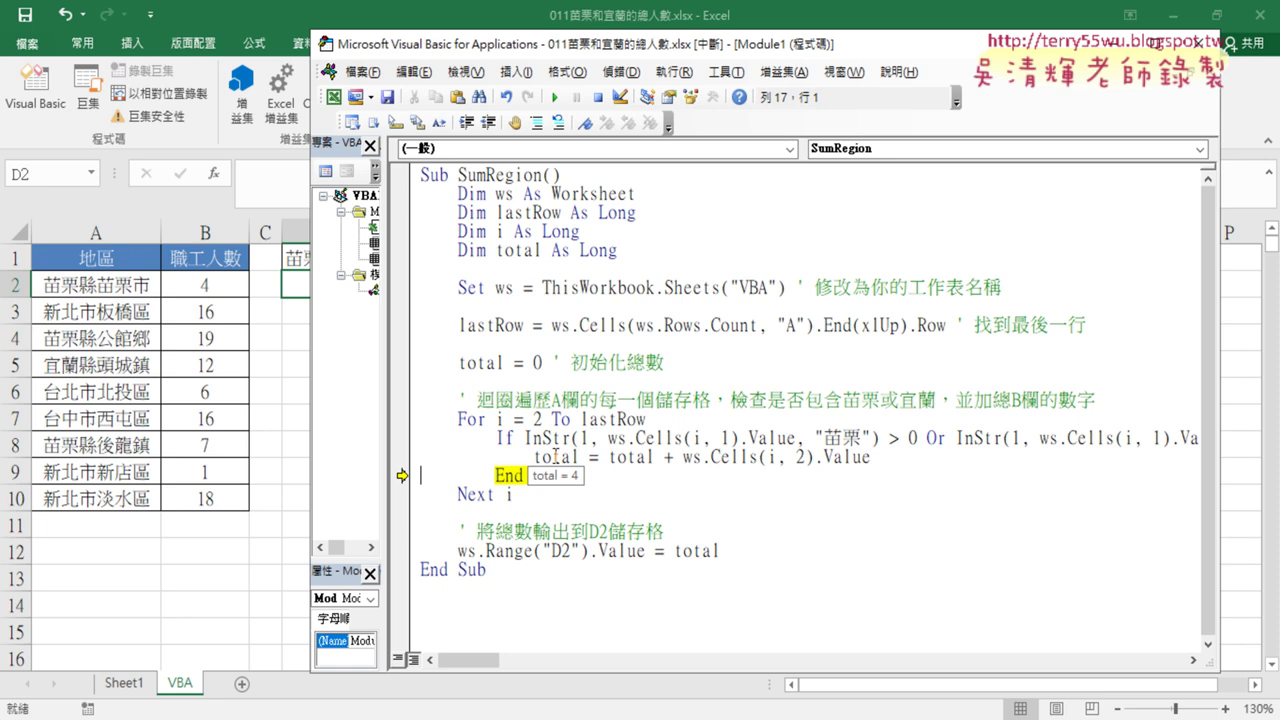
pyautogui.press('F8')
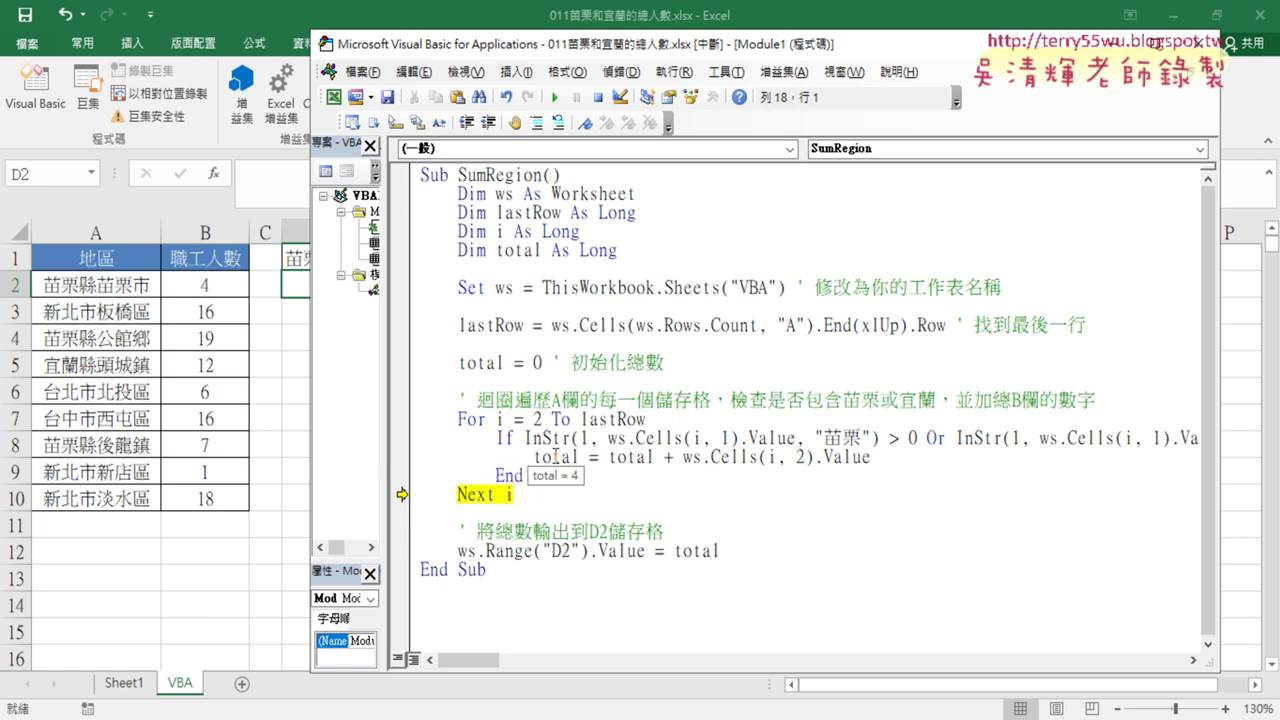
pyautogui.press('F8')
pyautogui.press('F8')
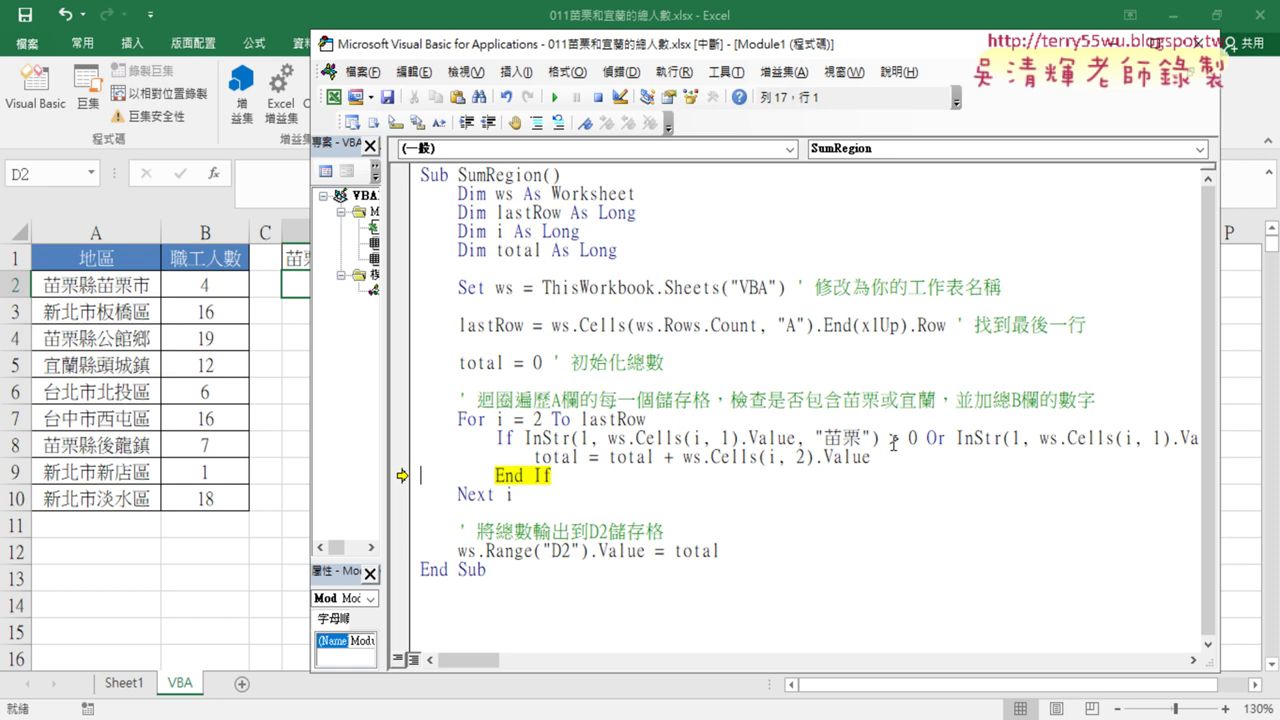
pyautogui.press('F8')
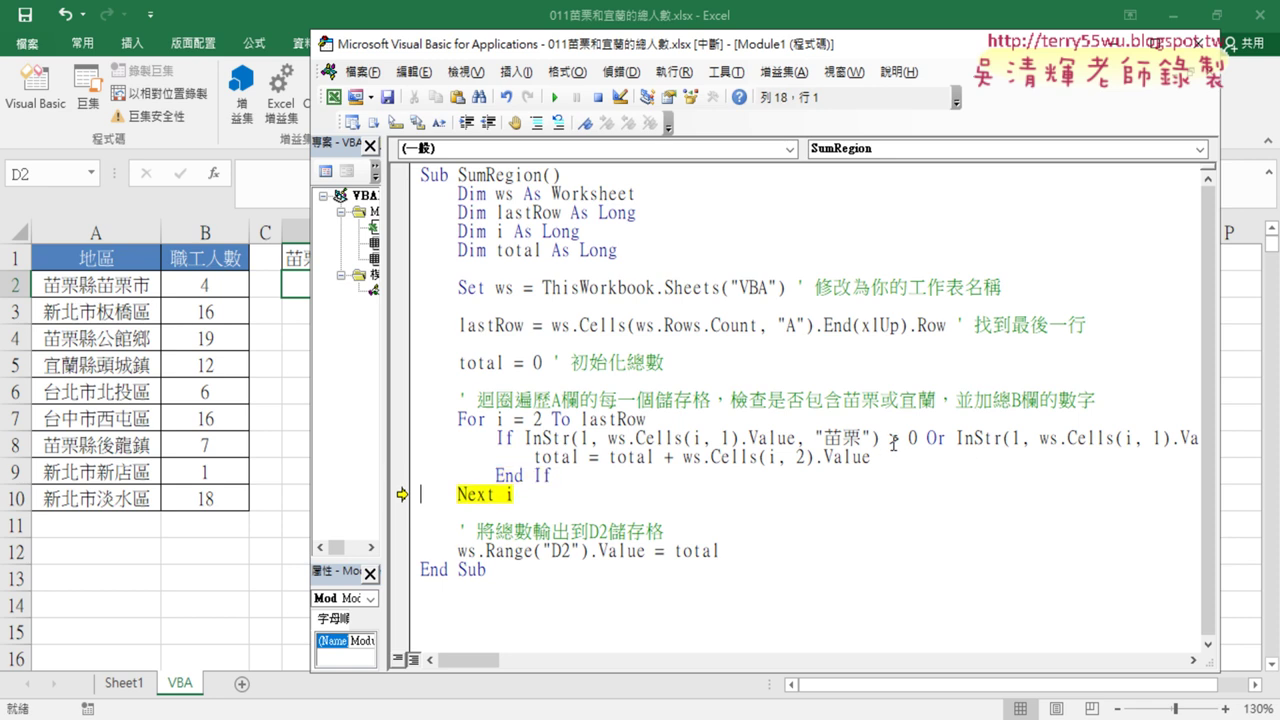
pyautogui.press('F8')
pyautogui.press('F8')
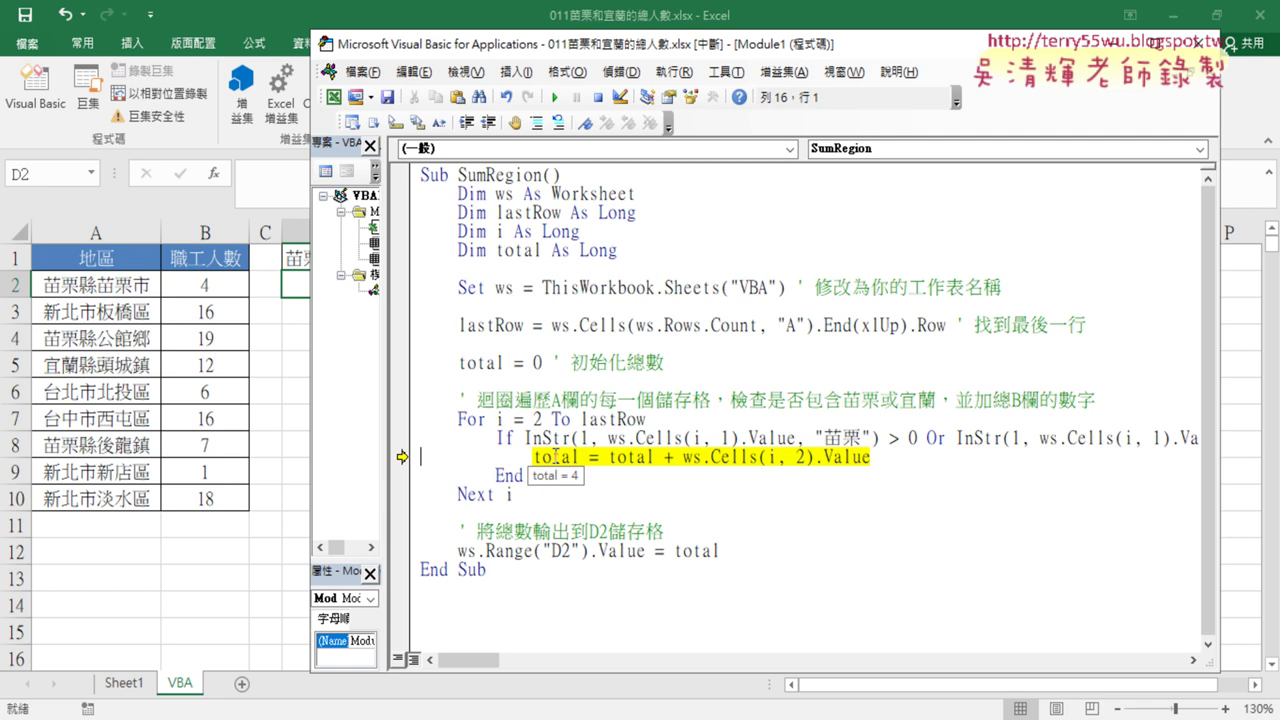
pyautogui.press('F8')
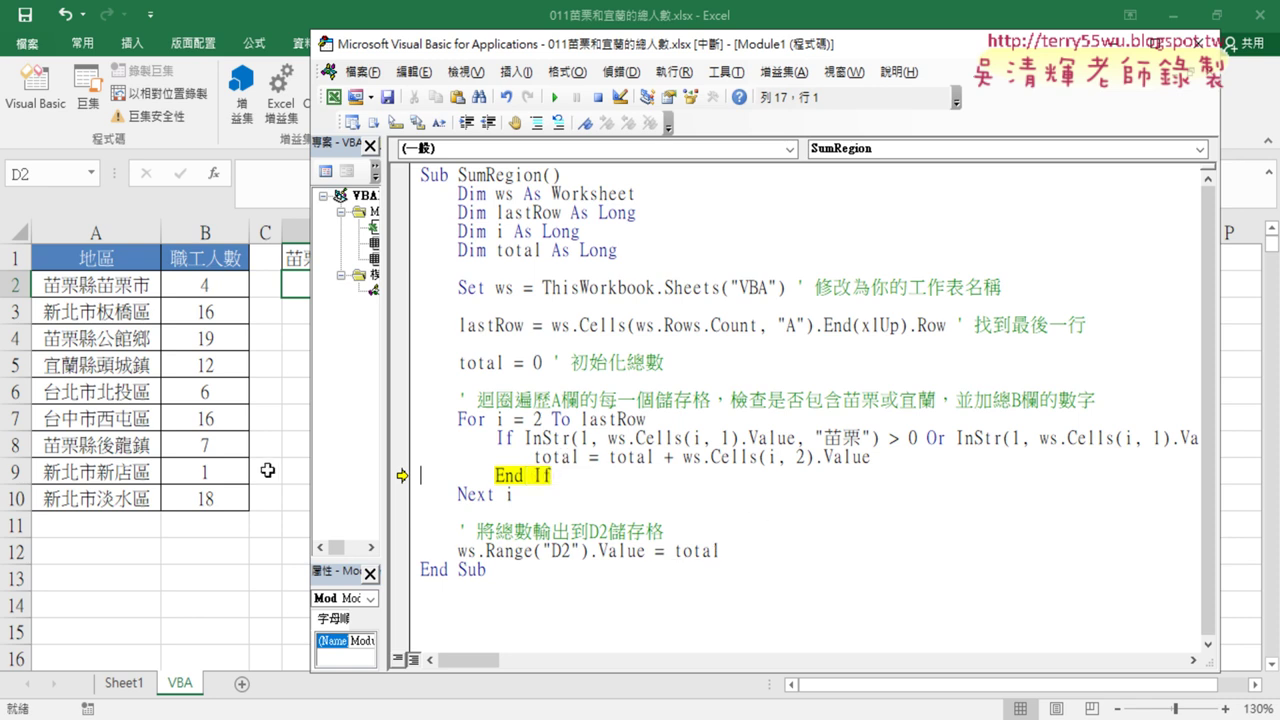
pyautogui.moveTo(471, 52); pyautogui.dragTo(636, 50)
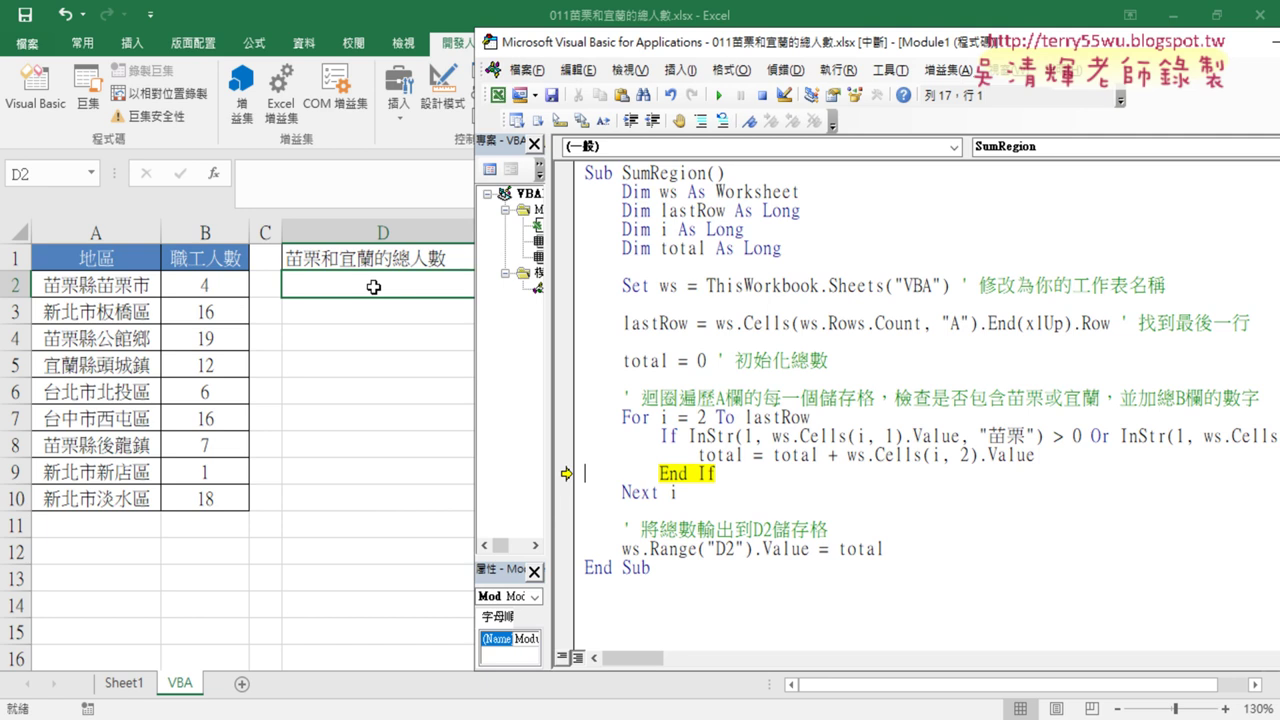
# - Step through the remaining SumRegion loop iterations with F8 until the total reaches 42
pyautogui.press('F8')
pyautogui.press('F8')
pyautogui.press('F8')
pyautogui.press('F8')
pyautogui.press('F8')
pyautogui.press('F8')
pyautogui.press('F8')
pyautogui.press('F8')
pyautogui.press('F8')
pyautogui.press('F8')
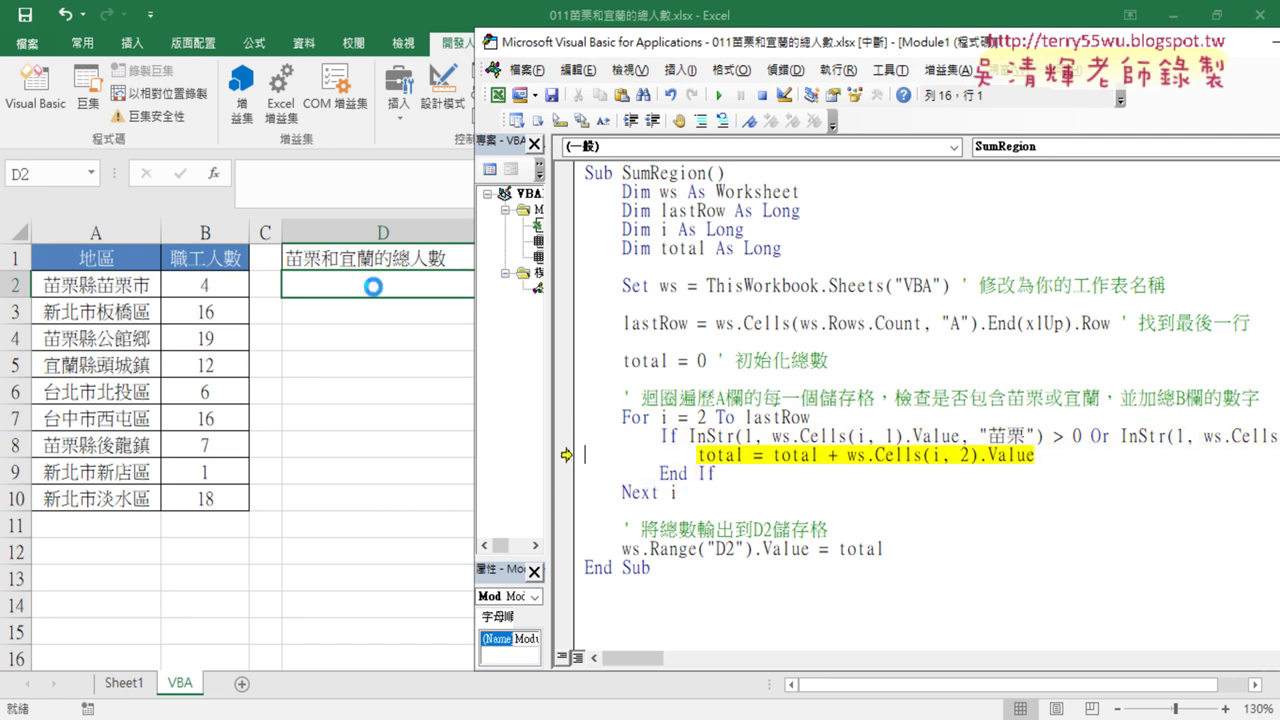
pyautogui.press('F8')
pyautogui.press('F8')
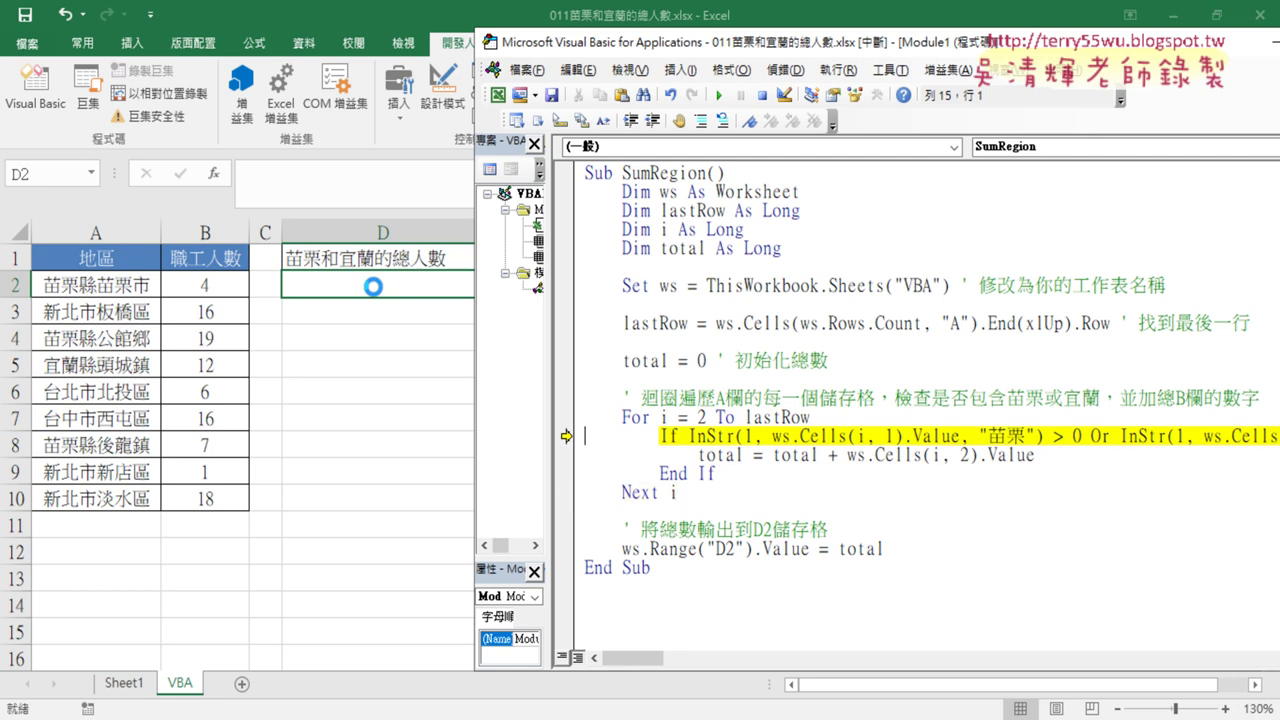
pyautogui.press('F8')
pyautogui.press('F8')
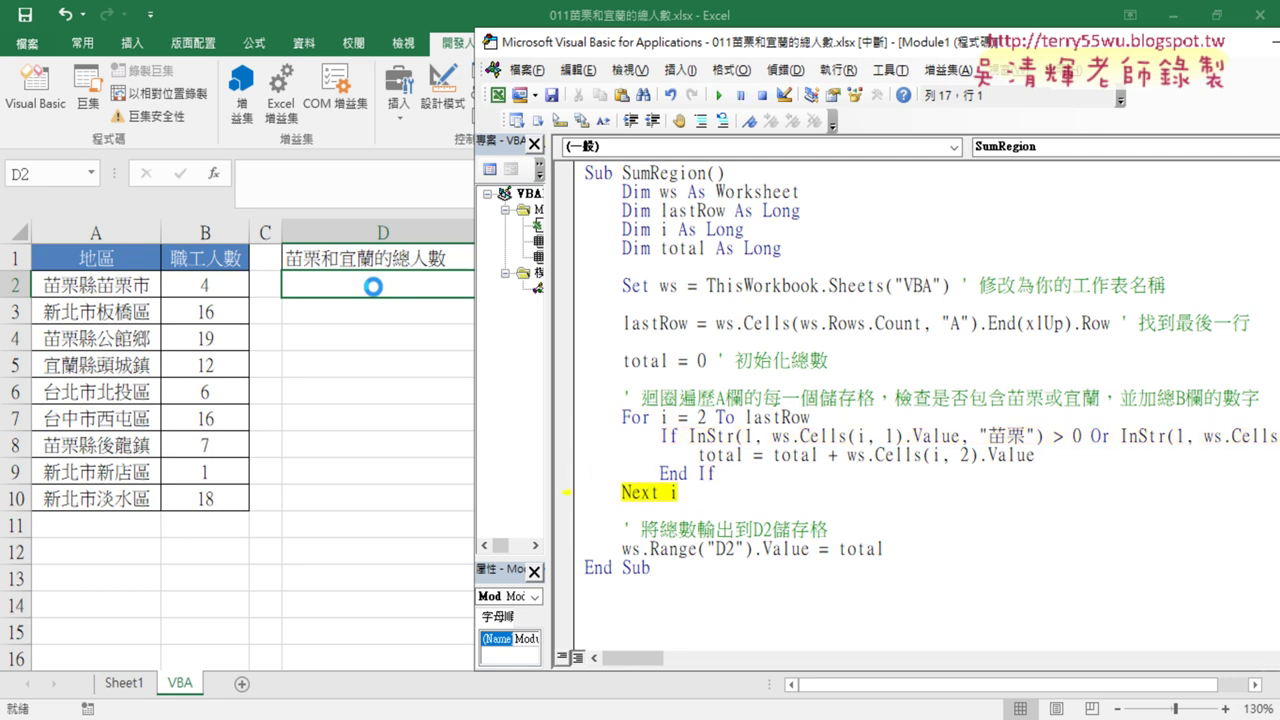
pyautogui.press('F8')
pyautogui.press('F8')
pyautogui.press('F8')
pyautogui.press('F8')
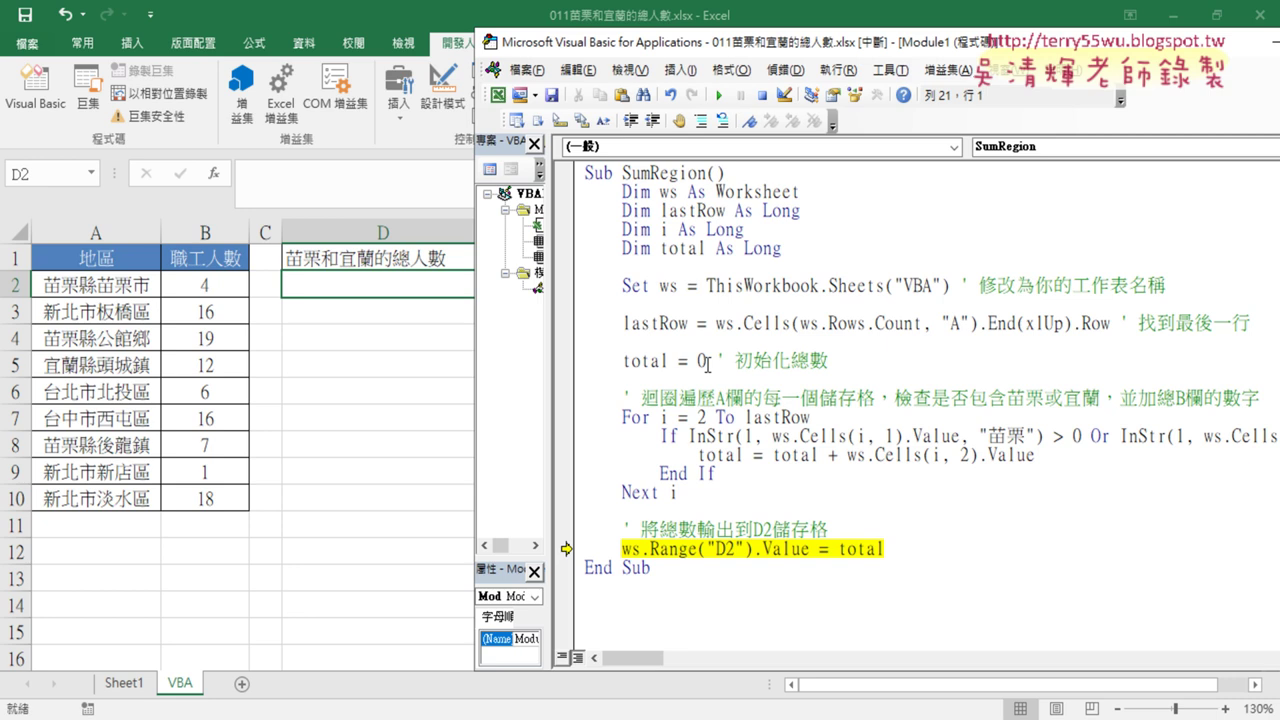
# - Shift the code window to uncover cell D2 and run the line writing 42 into it
pyautogui.moveTo(871, 549)
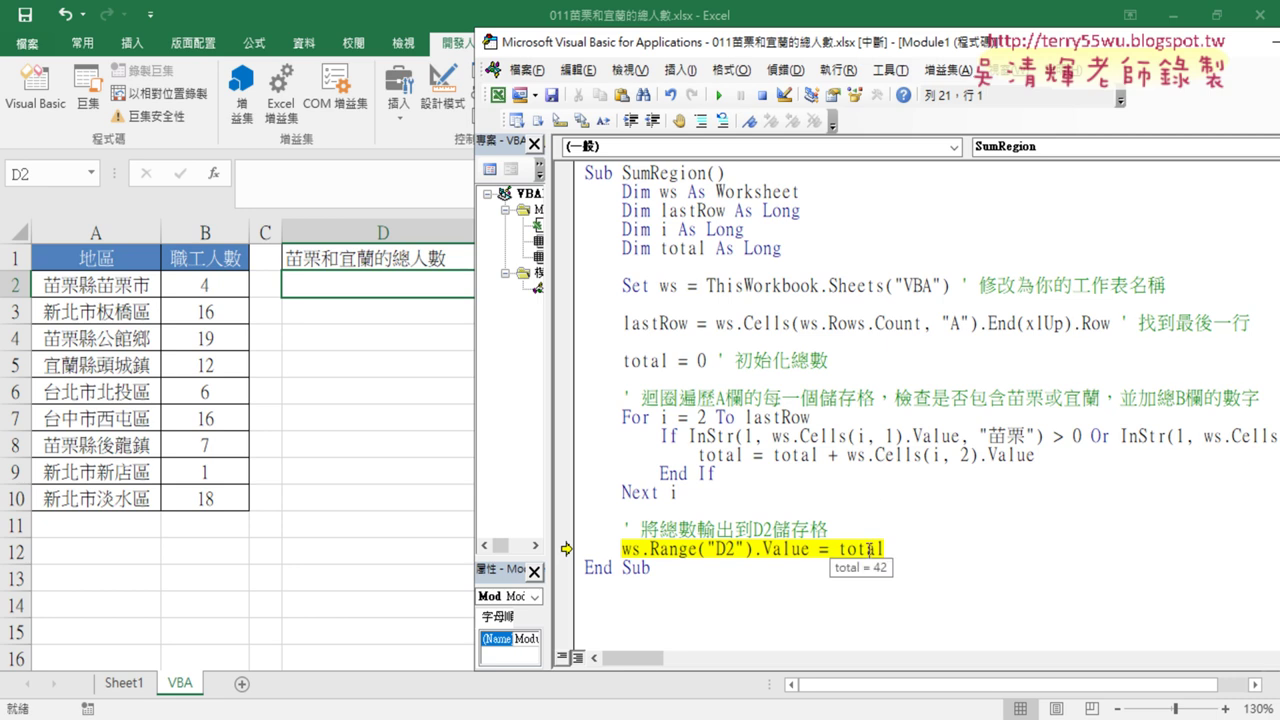
pyautogui.moveTo(952, 40); pyautogui.dragTo(1017, 40)
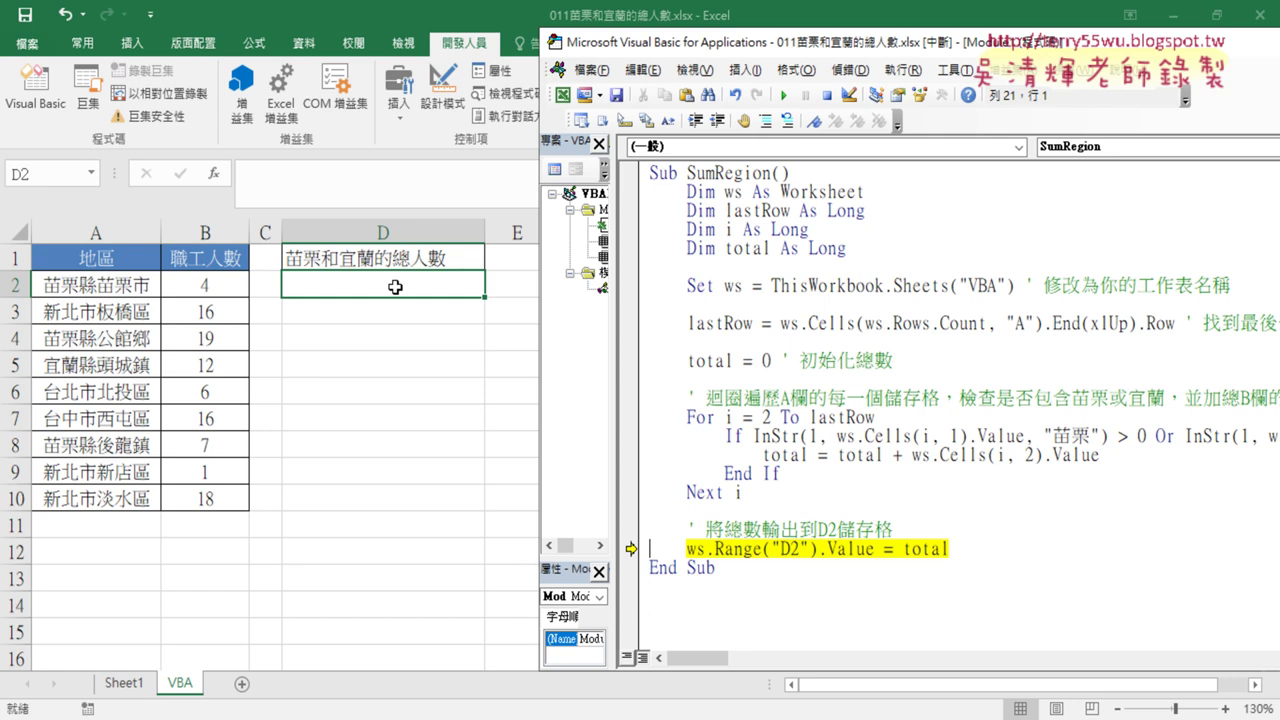
pyautogui.press('F8')
pyautogui.press('F8')
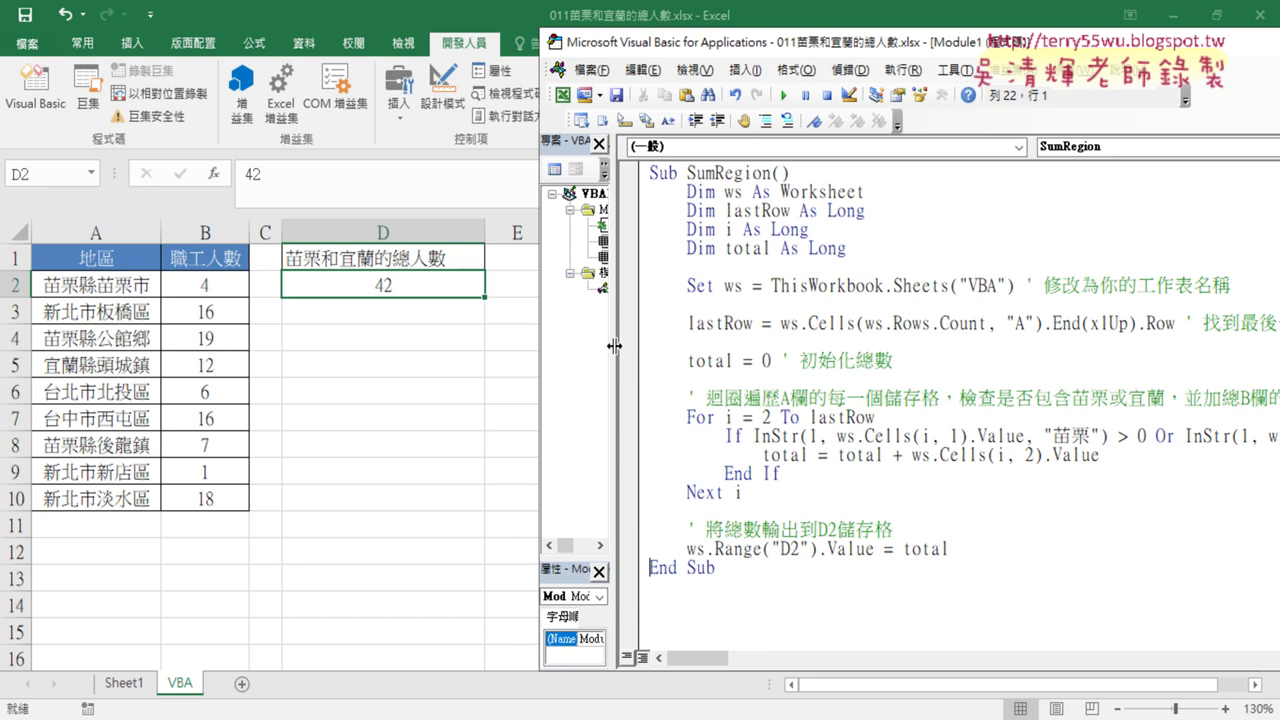
# - Widen the Project Explorer to show the full VBAProject tree and check Module1's context menu
pyautogui.moveTo(622, 352); pyautogui.dragTo(698, 349)
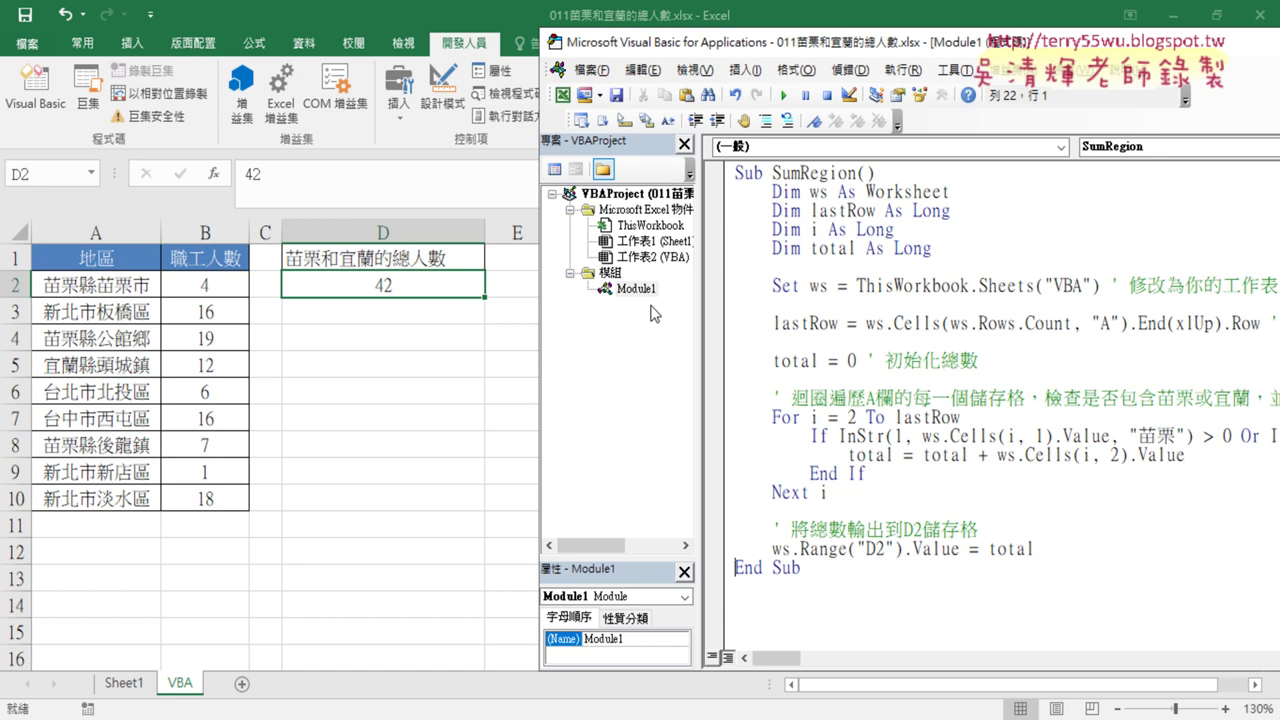
pyautogui.rightClick(646, 290)
pyautogui.click(1015, 323)
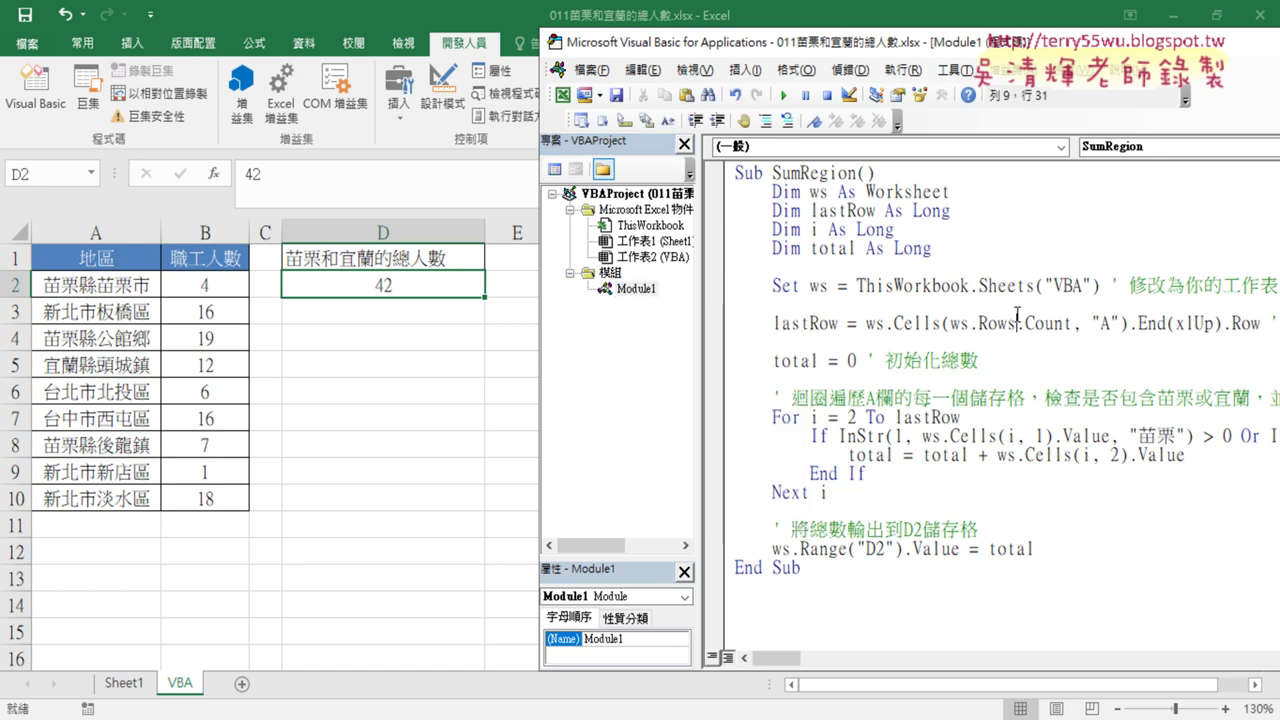
# - Move the code window back and highlight the sheet name "VBA" and the loop's starting 2
pyautogui.moveTo(932, 44); pyautogui.dragTo(648, 44)
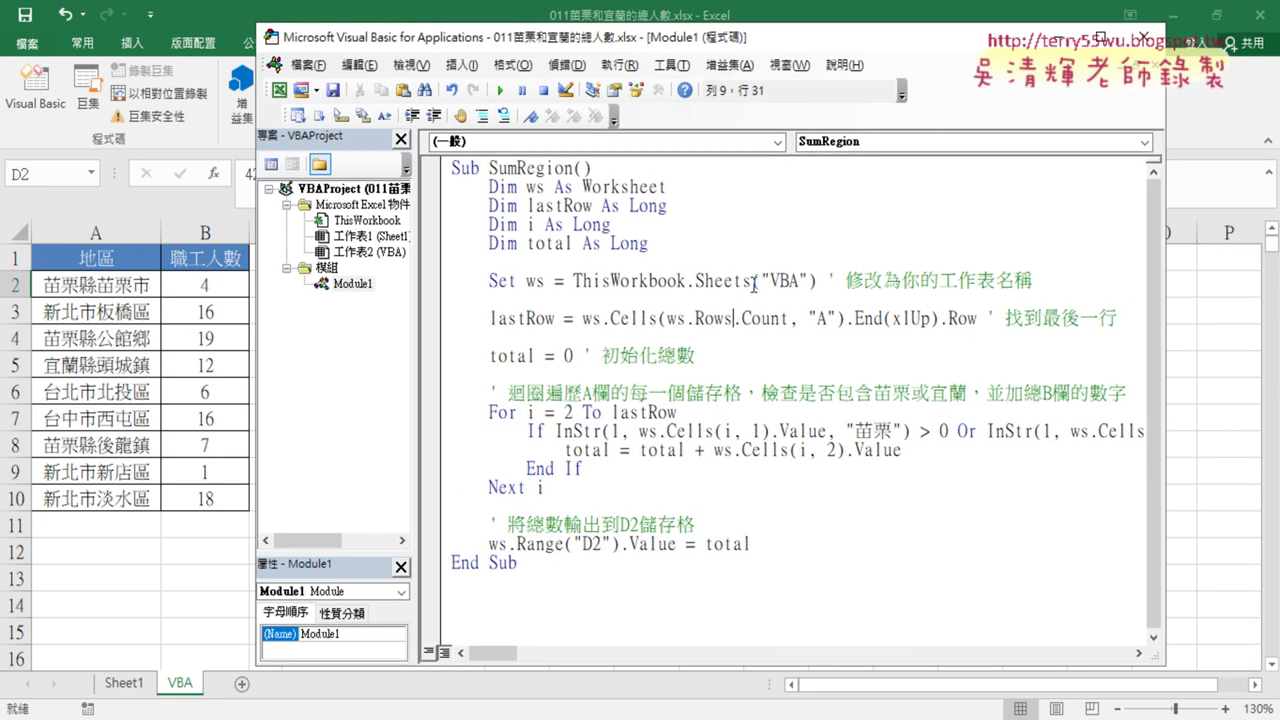
pyautogui.moveTo(768, 281); pyautogui.dragTo(802, 281)
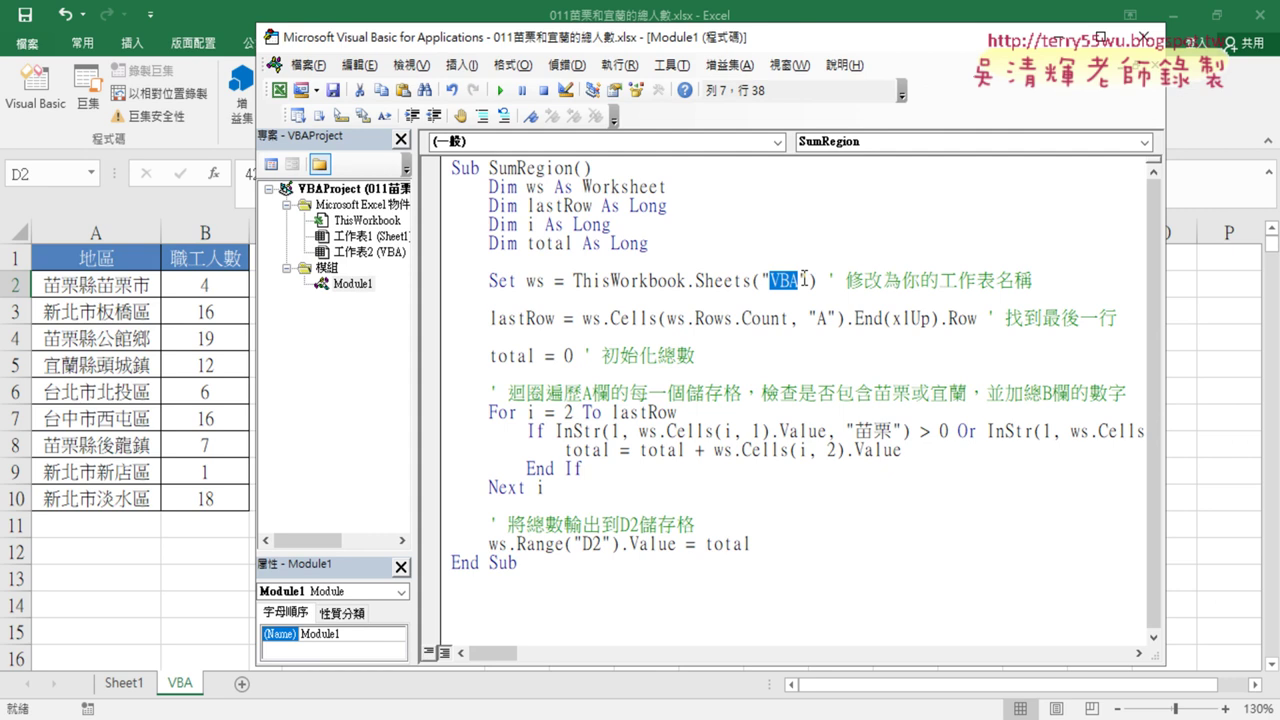
pyautogui.doubleClick(567, 412)
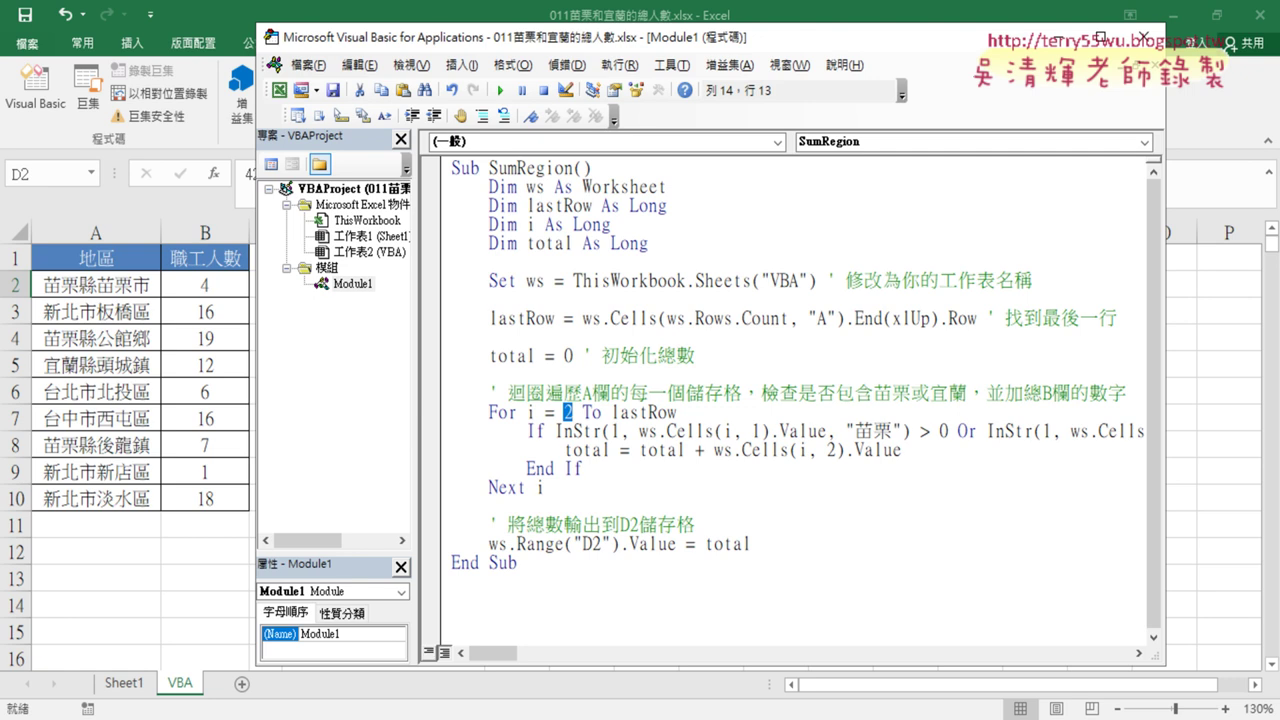
# - Stop the EVO screen broadcast with 停止, then scroll ChatGPT back up to the VBA request
pyautogui.click(930, 660)
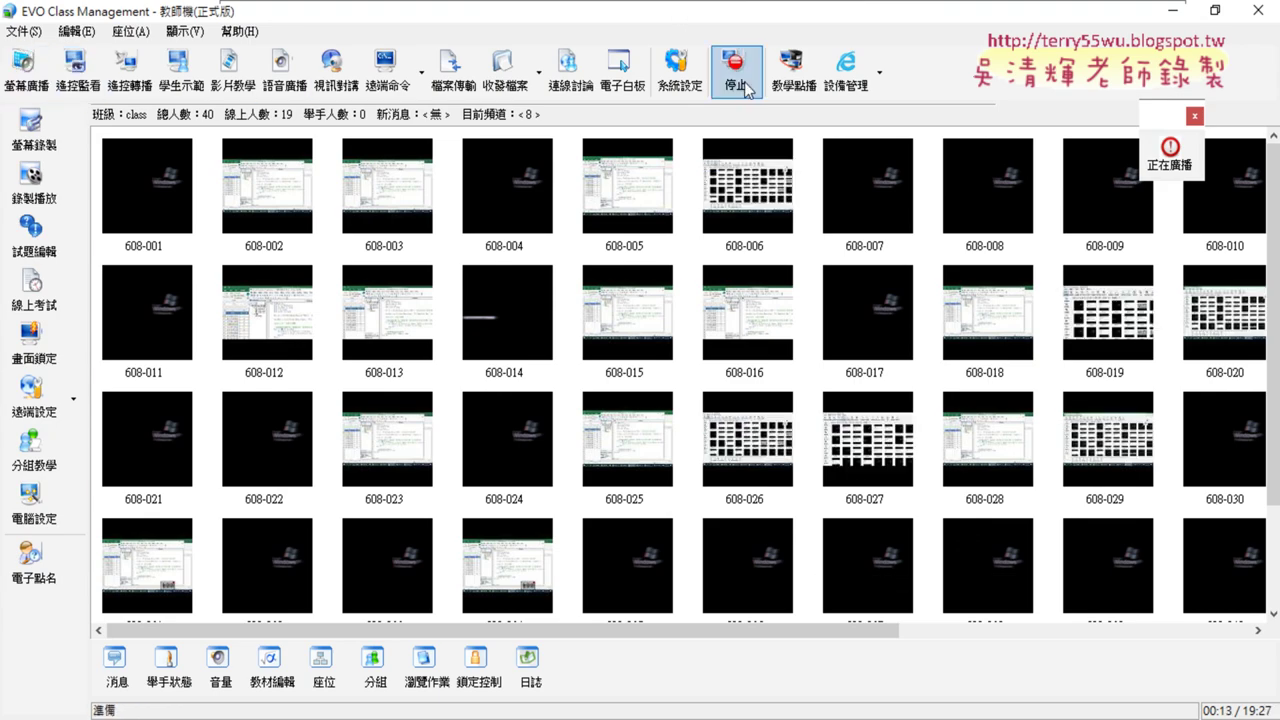
pyautogui.click(731, 85)
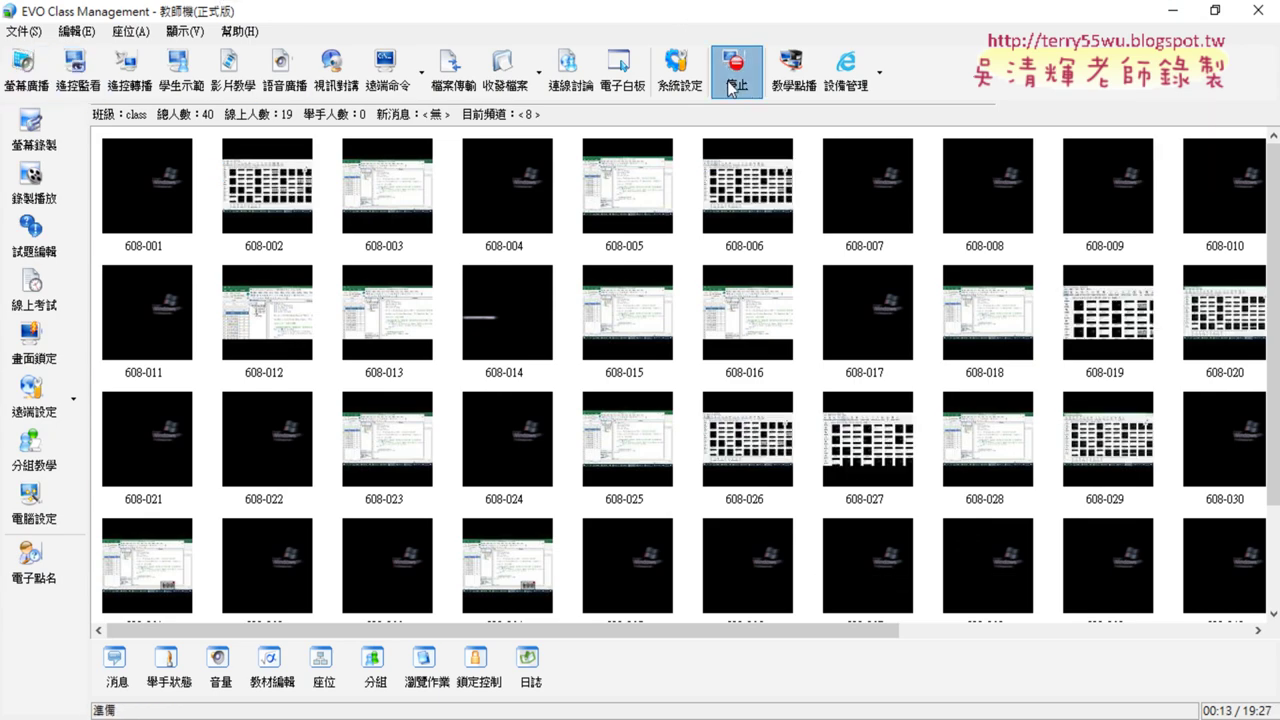
pyautogui.click(1175, 12)
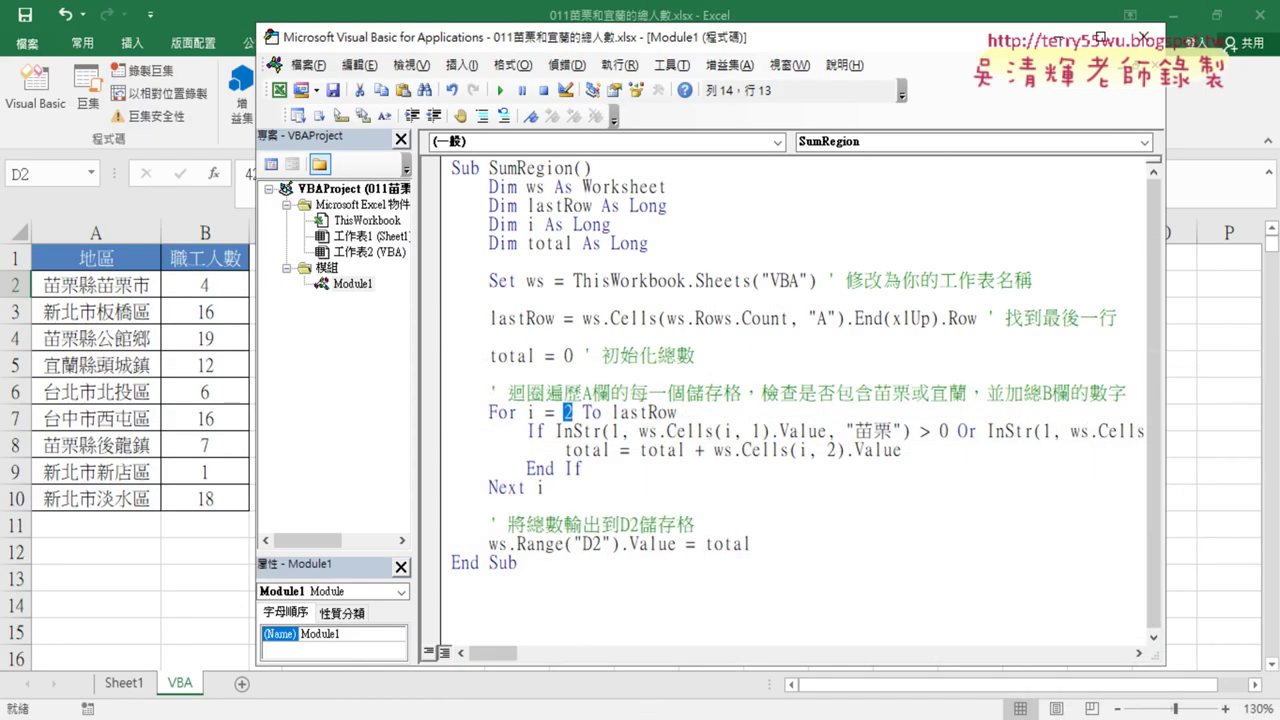
pyautogui.click(480, 698)
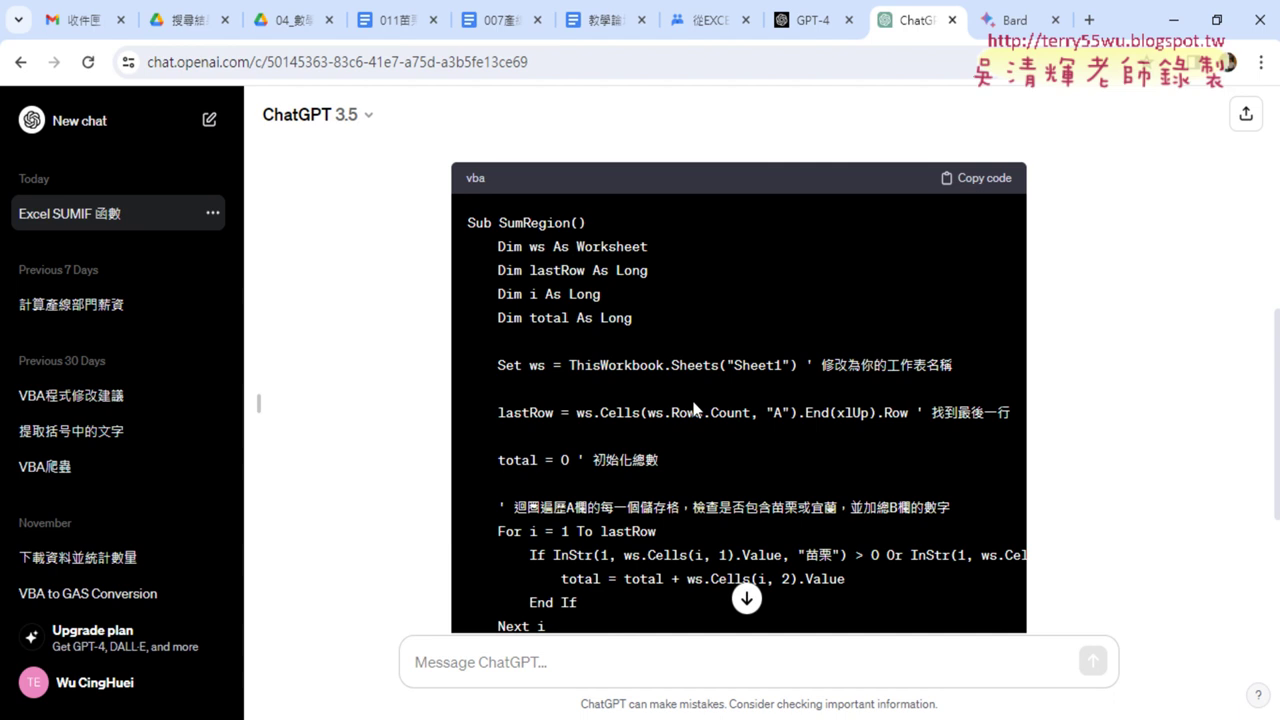
pyautogui.scroll(2, 697, 410)
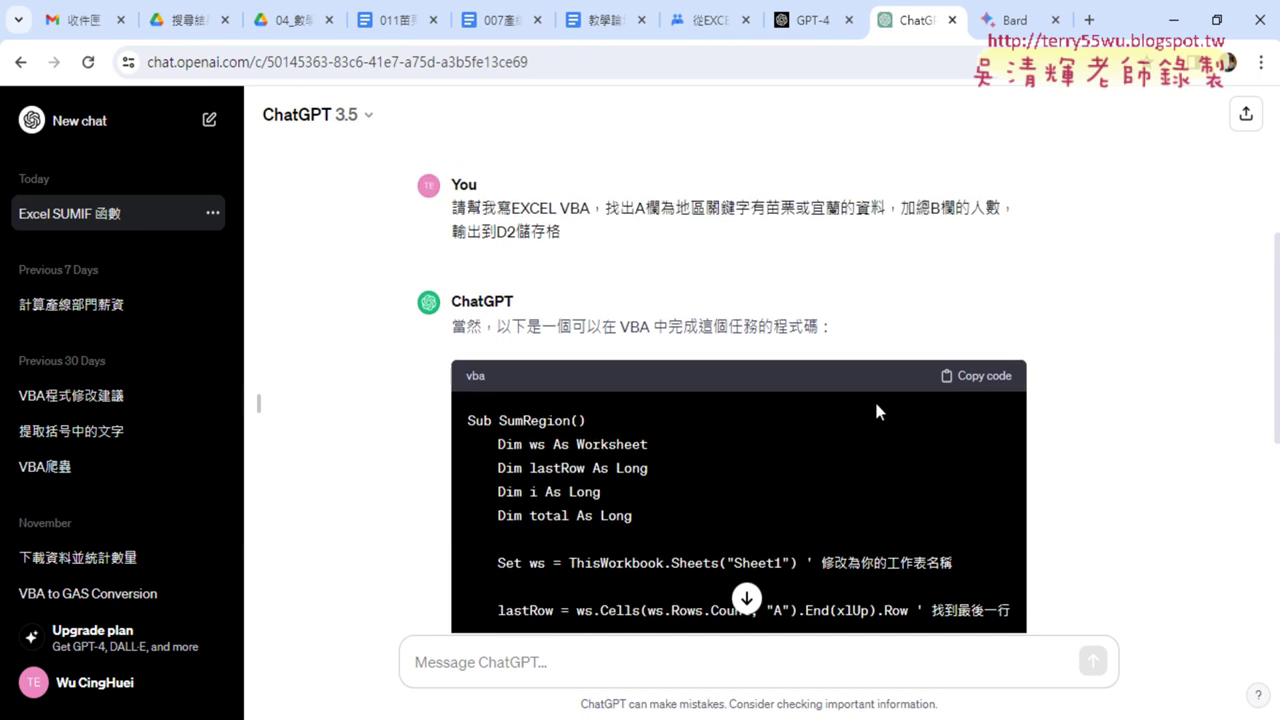